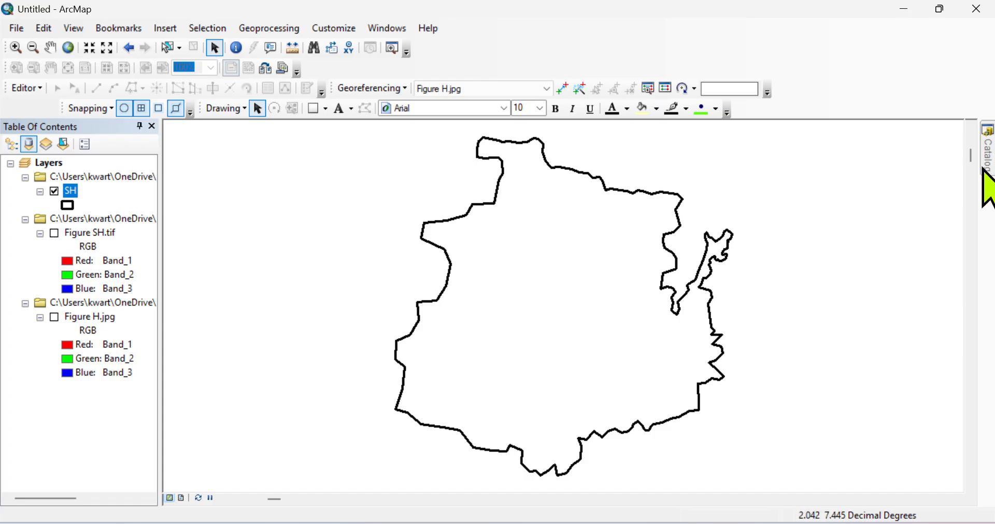
Browse the catalog past the GIS TUTORIAL 2 contents and open the ArcGIS Project folder.
mouse_move(985, 173)
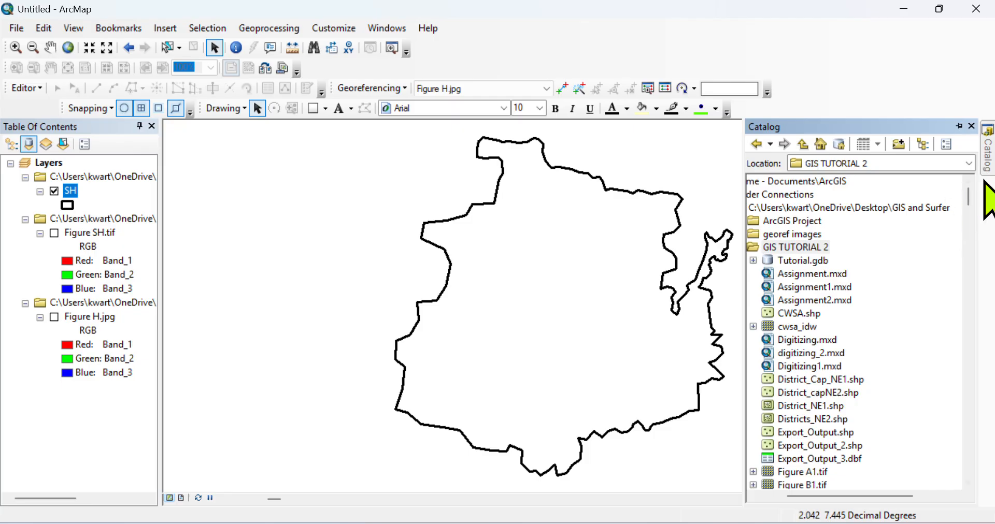
drag(968, 197, 969, 267)
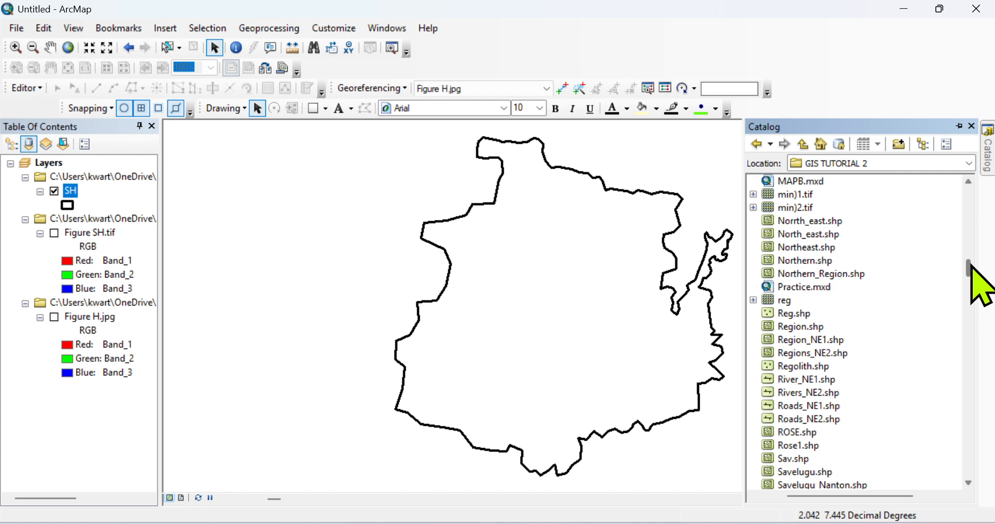
mouse_move(970, 266)
mouse_down()
mouse_move(973, 302)
mouse_move(971, 283)
mouse_up()
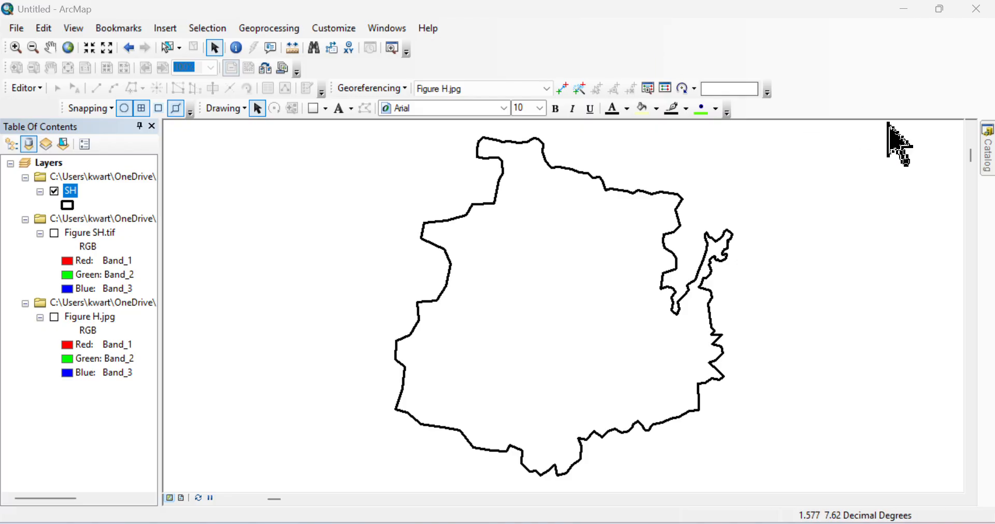
mouse_move(991, 156)
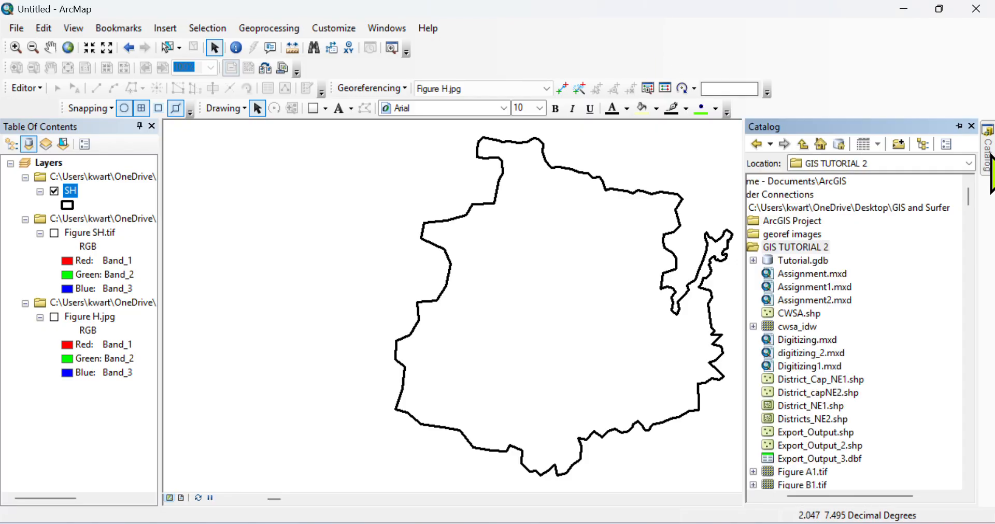
click(797, 224)
double_click(798, 224)
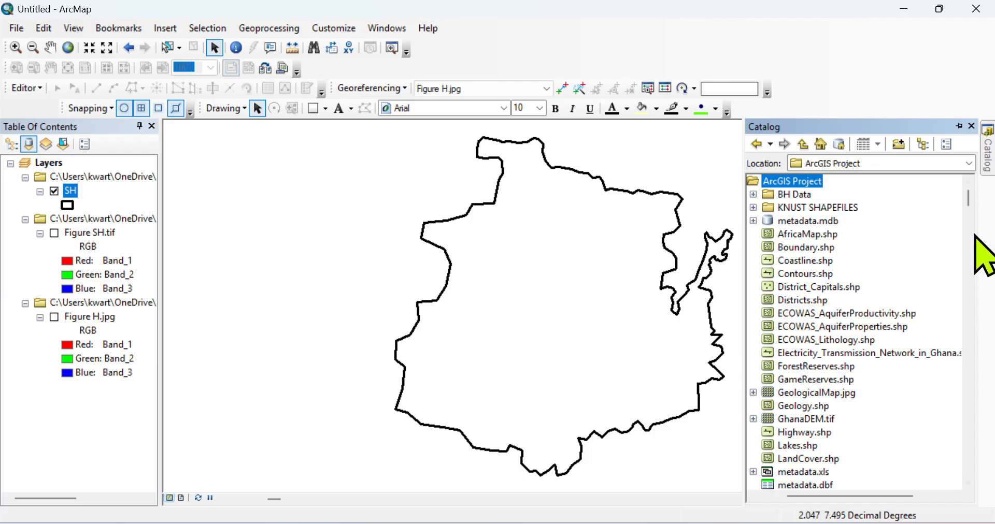
Add Regions.shp from the ArcGIS Project folder to the map, keeping the default coordinate transformation.
drag(967, 202, 968, 213)
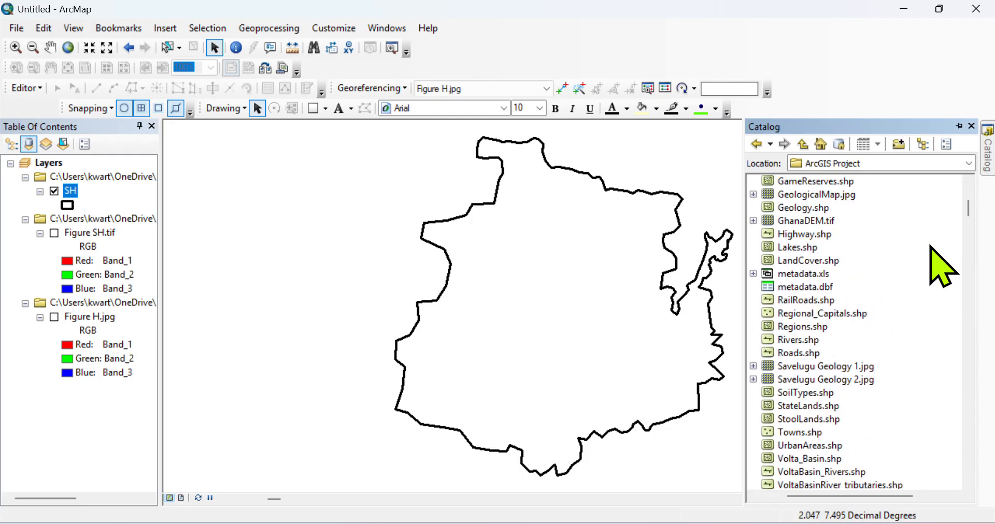
mouse_move(968, 203)
mouse_down()
mouse_move(972, 193)
mouse_move(971, 207)
mouse_up()
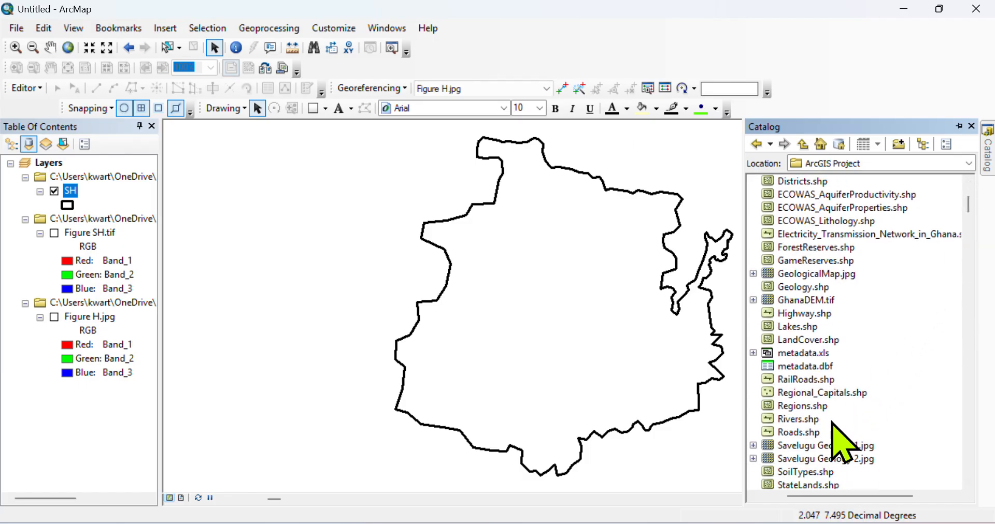
click(811, 409)
drag(812, 408, 584, 390)
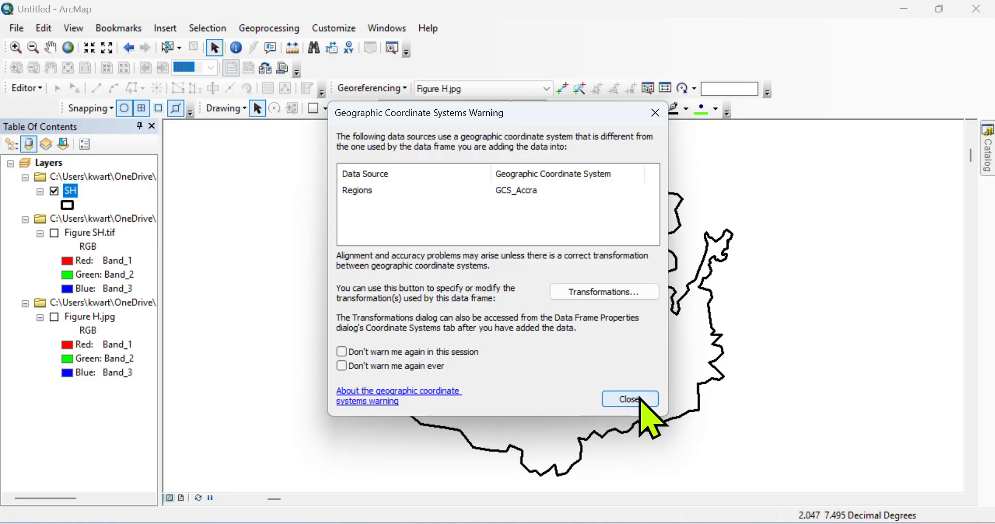
click(641, 399)
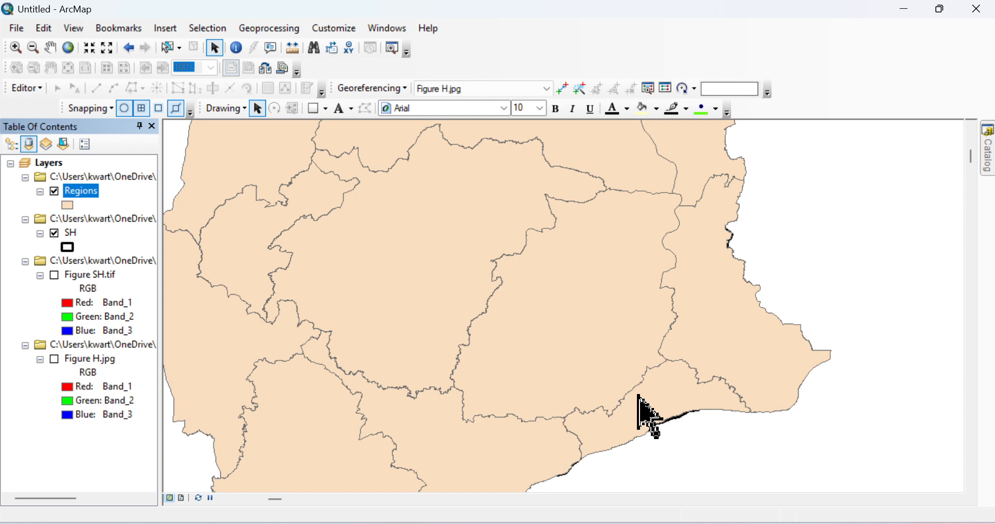
Add Rivers.shp from the ArcGIS Project folder to the map without specifying a transformation.
mouse_move(988, 162)
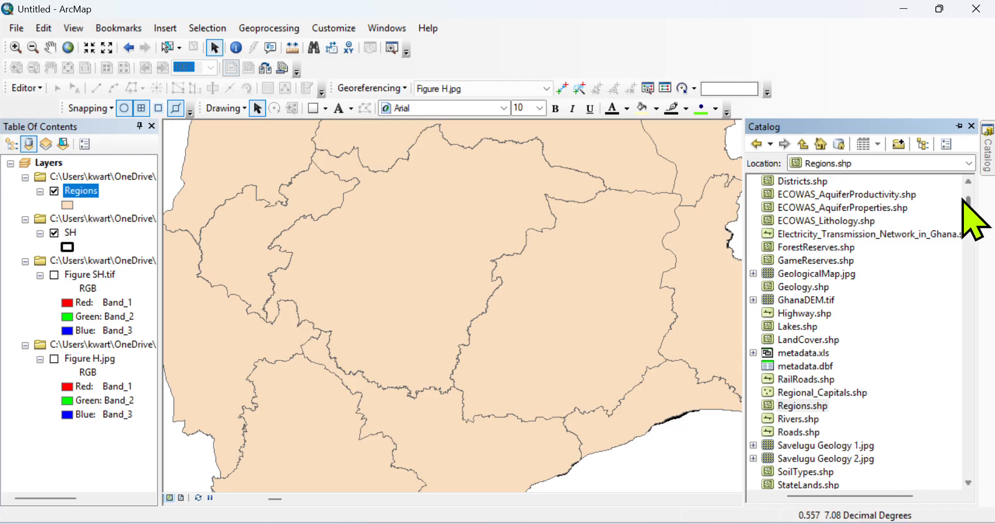
scroll(966, 207, down, 2)
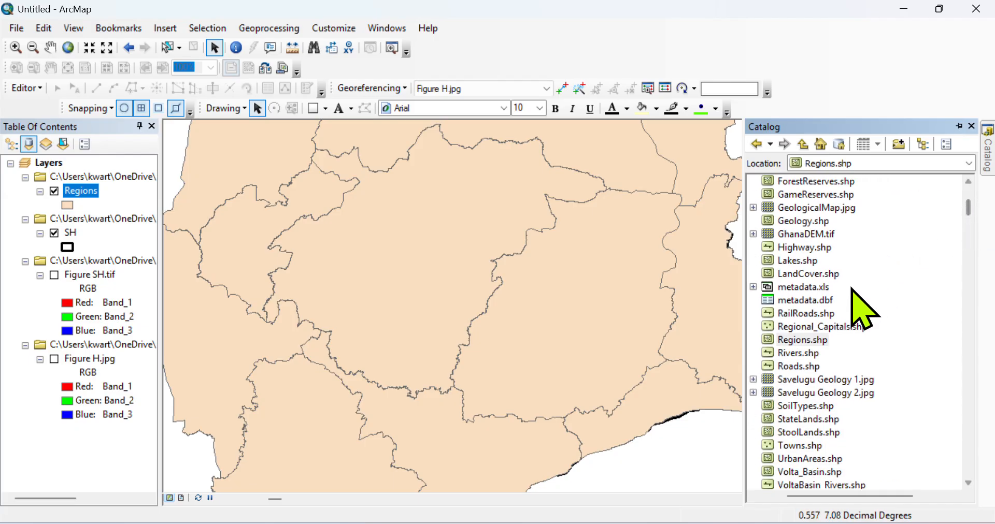
drag(792, 366, 607, 350)
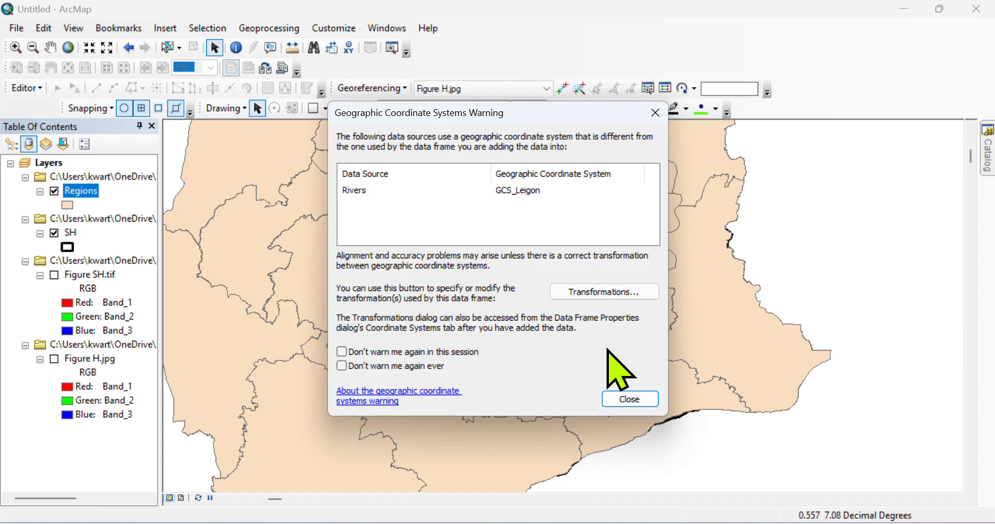
click(628, 400)
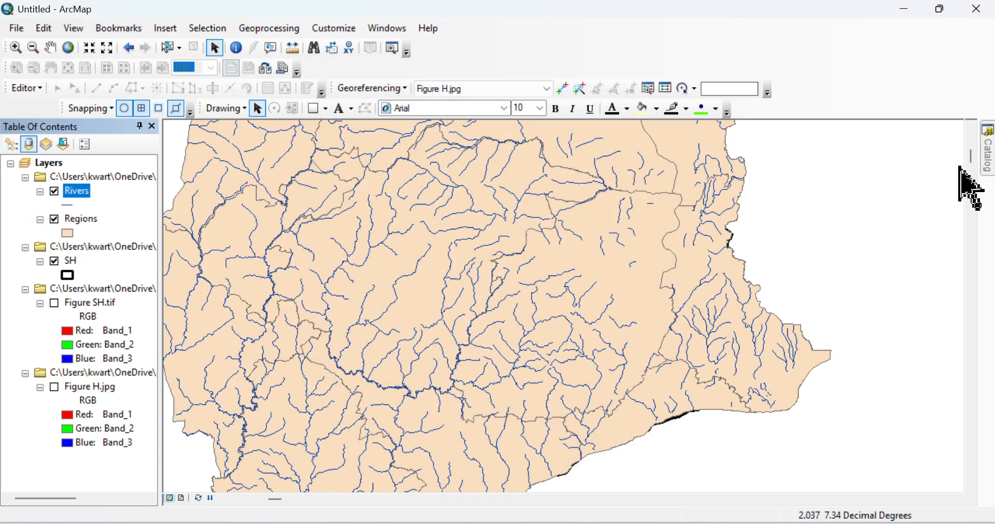
Add Roads.shp from the ArcGIS Project folder to the map without specifying a transformation.
mouse_move(987, 171)
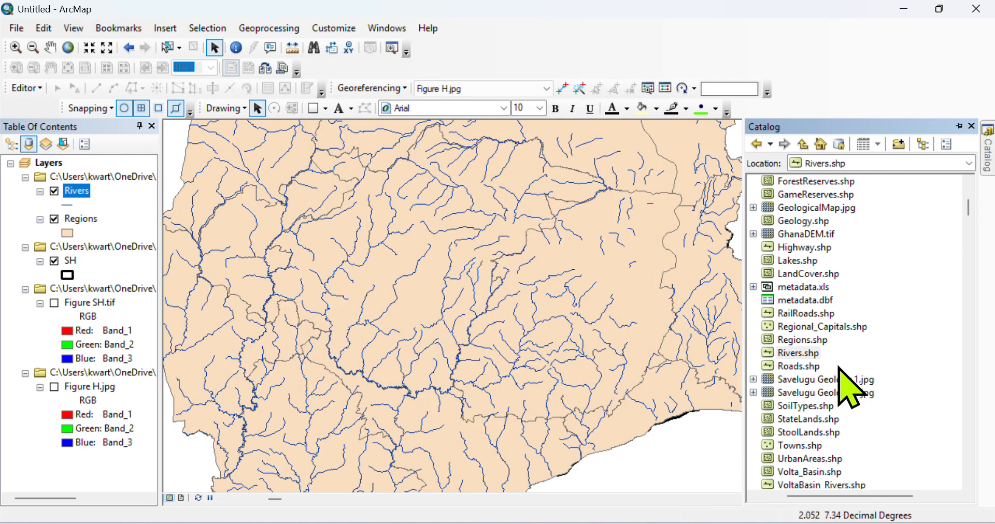
click(806, 367)
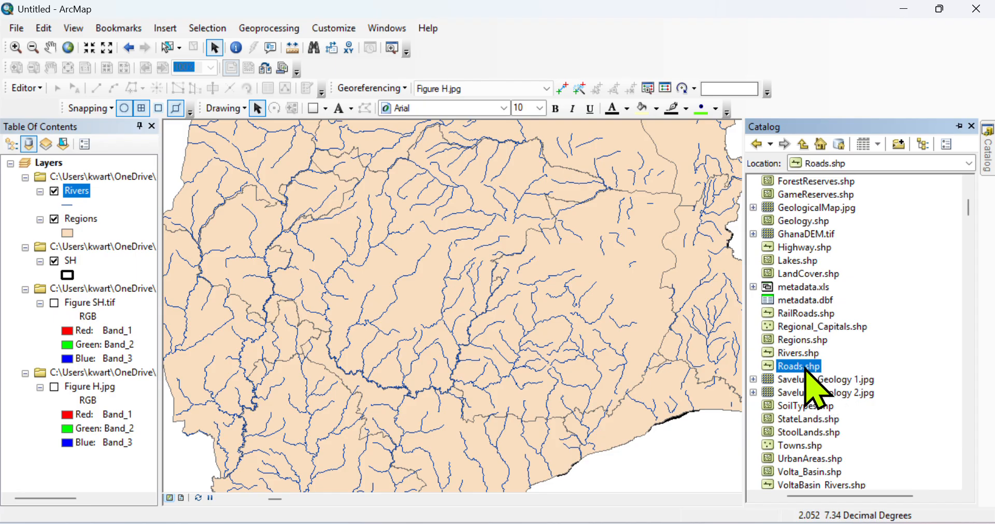
drag(804, 369, 589, 393)
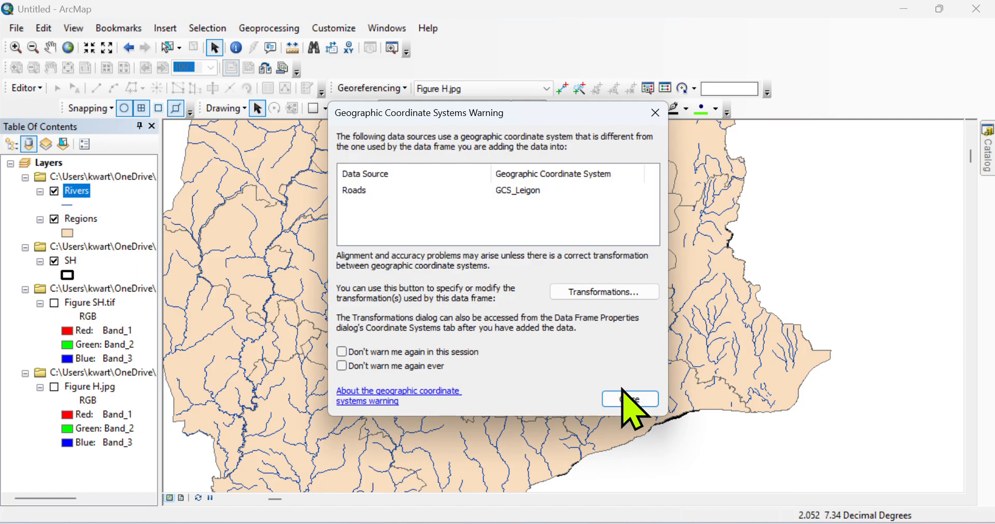
click(627, 398)
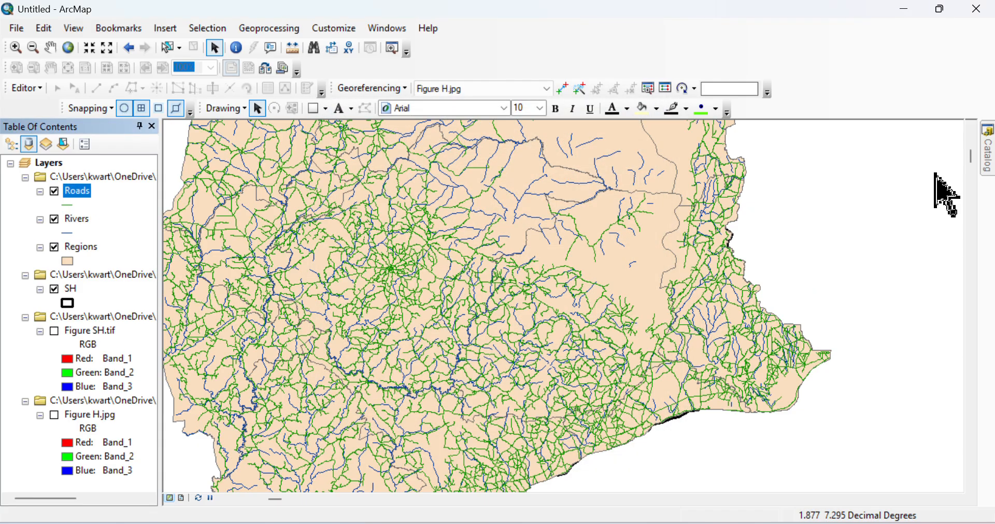
Add Towns.shp from the ArcGIS Project folder to the map without specifying a transformation.
mouse_move(987, 155)
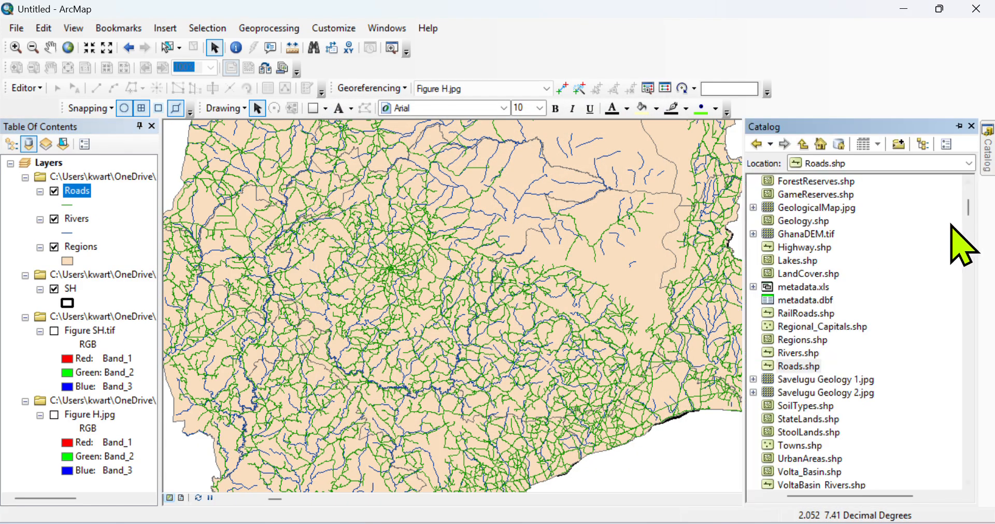
drag(970, 208, 967, 219)
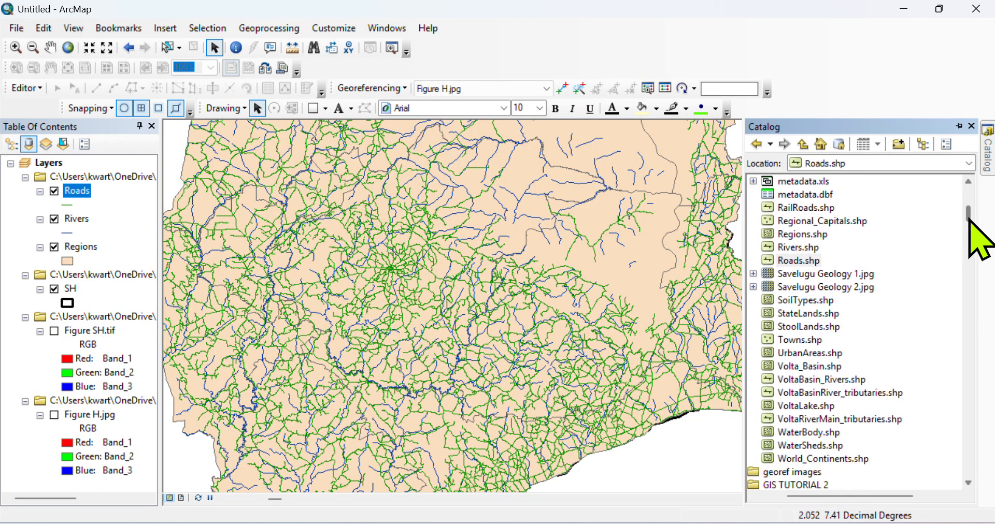
click(804, 340)
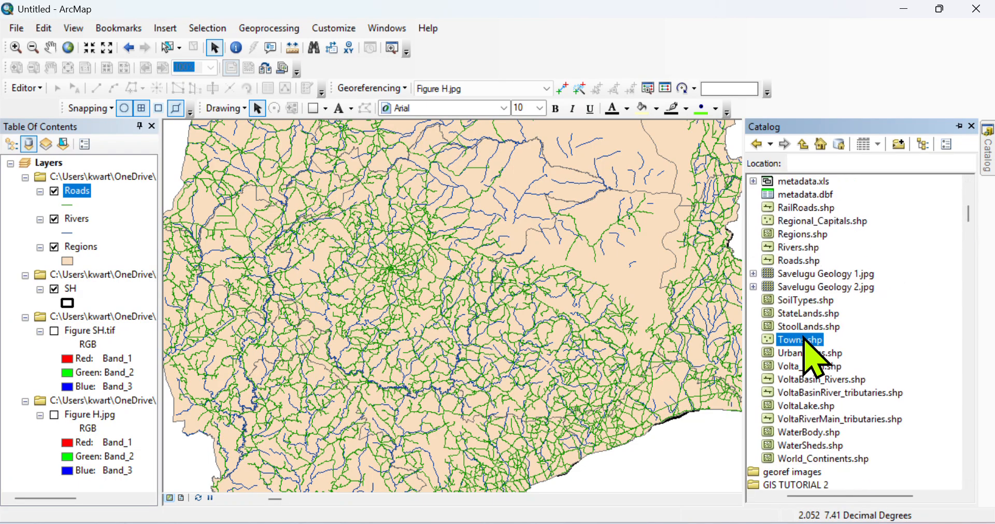
drag(804, 341, 637, 362)
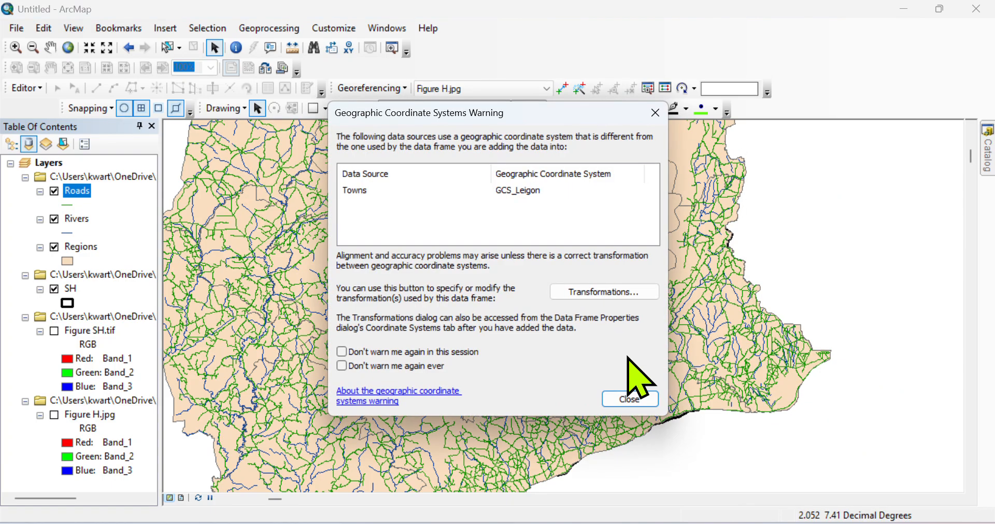
click(630, 399)
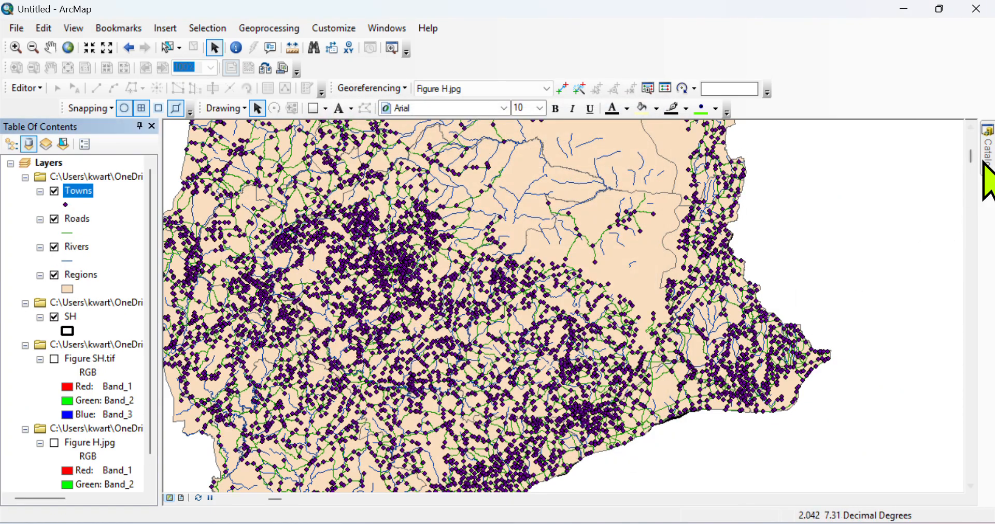
Find District_Capitals.shp in the ArcGIS Project folder and add it to the map.
mouse_move(984, 155)
scroll(969, 213, down, 1)
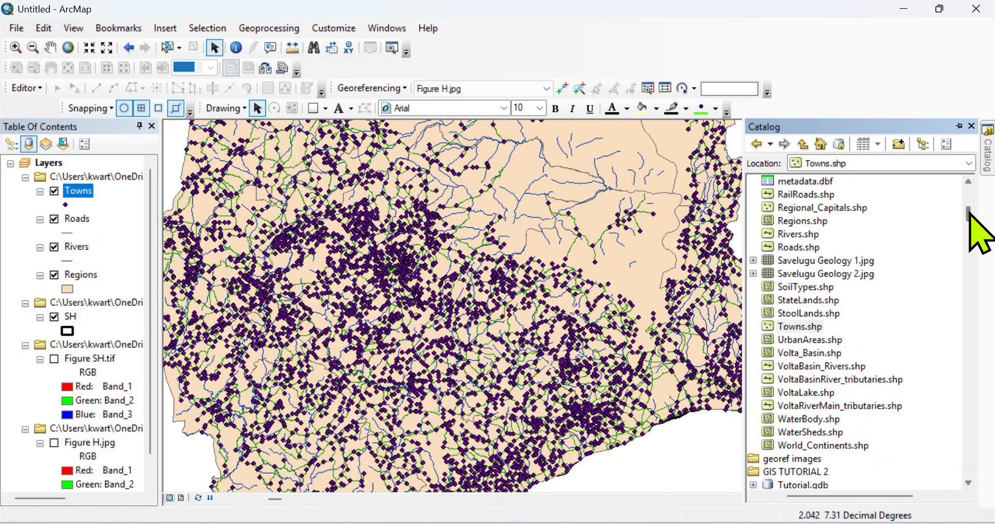
mouse_move(968, 213)
mouse_down()
mouse_move(969, 238)
mouse_move(968, 196)
mouse_move(972, 205)
mouse_up()
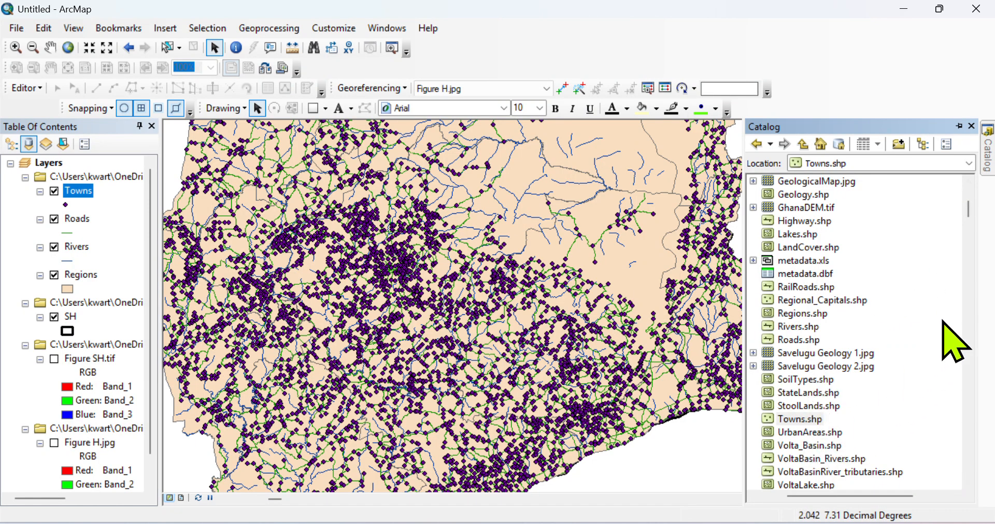
drag(968, 218, 973, 174)
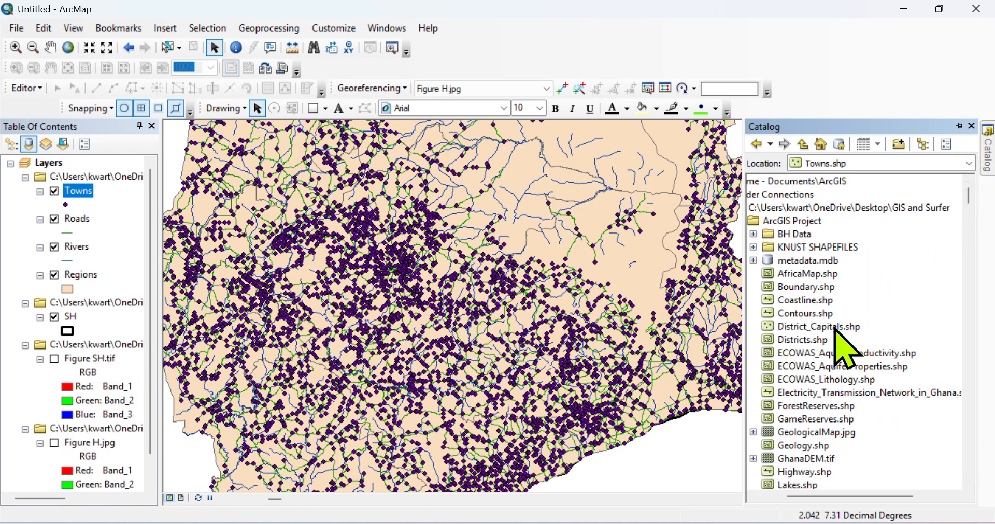
drag(807, 327, 615, 344)
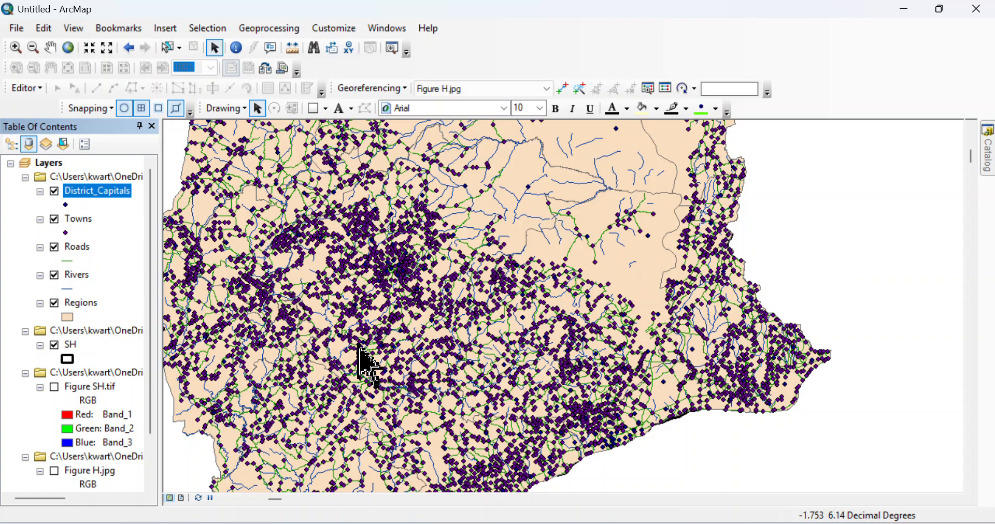
Start the Clip geoprocessing tool with Regions as the input features and SH as the clip features.
click(280, 27)
click(280, 28)
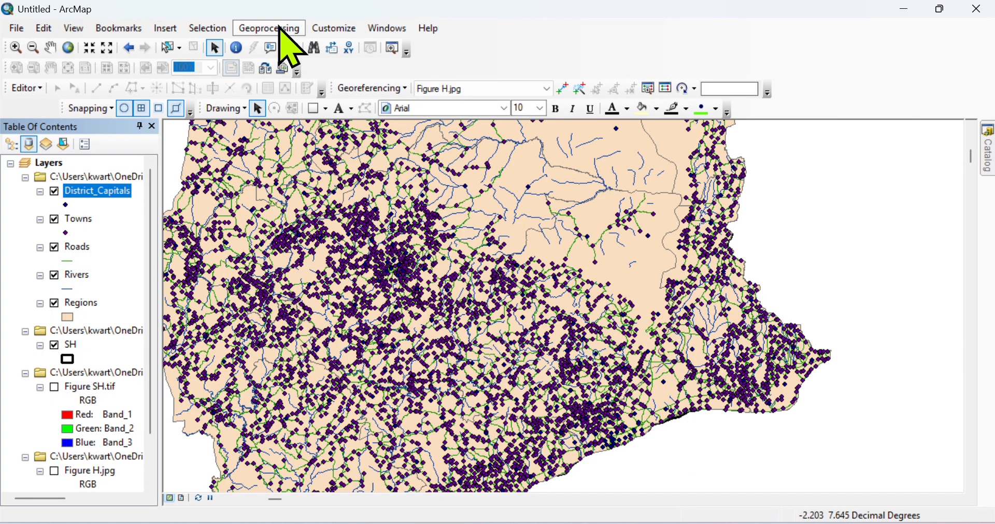
click(280, 28)
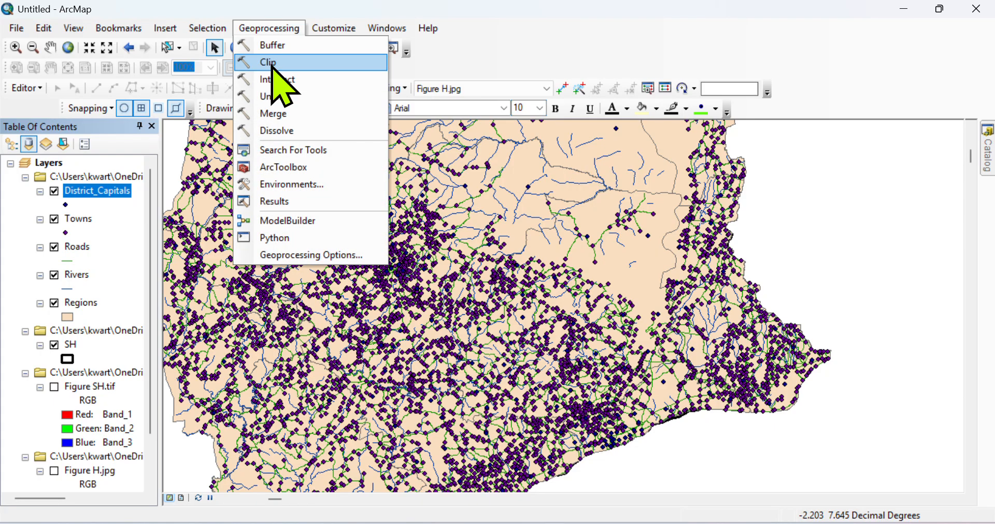
click(272, 65)
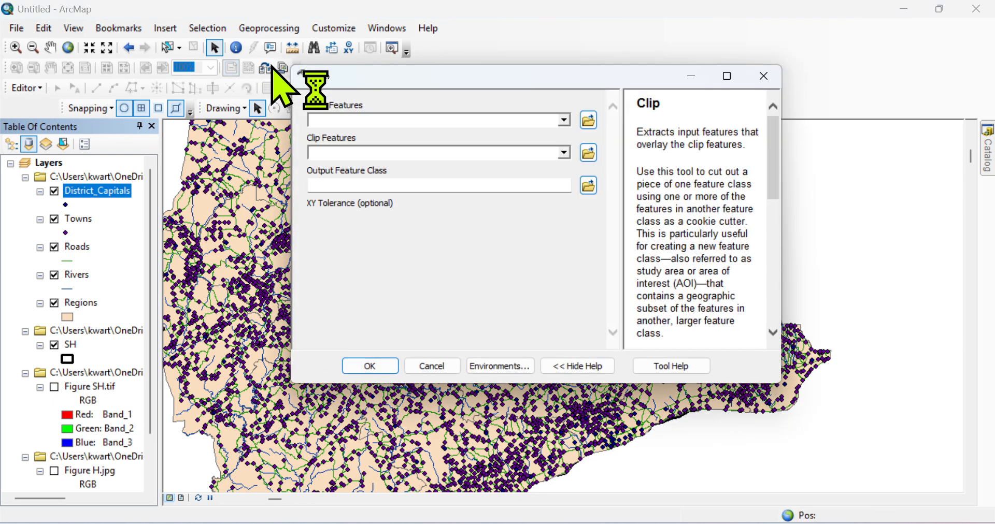
click(564, 120)
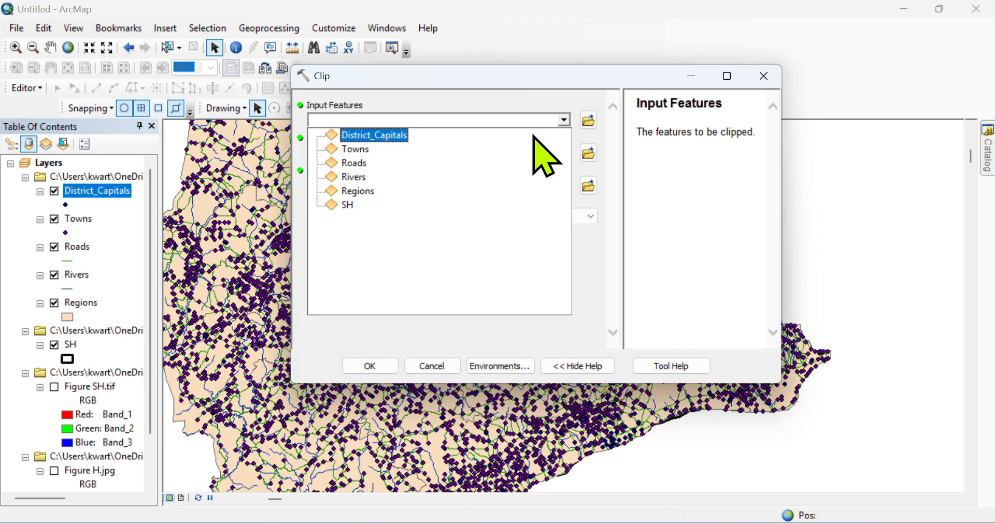
click(363, 191)
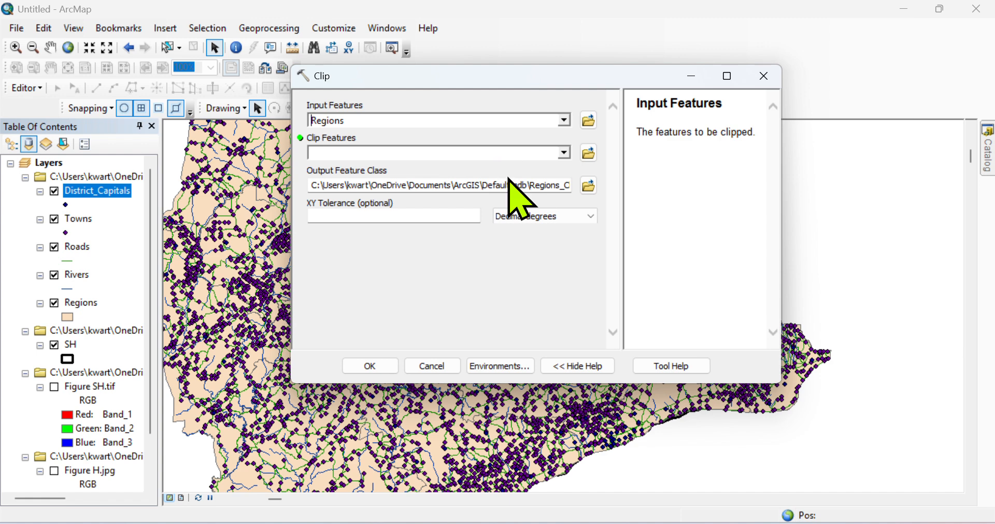
click(563, 152)
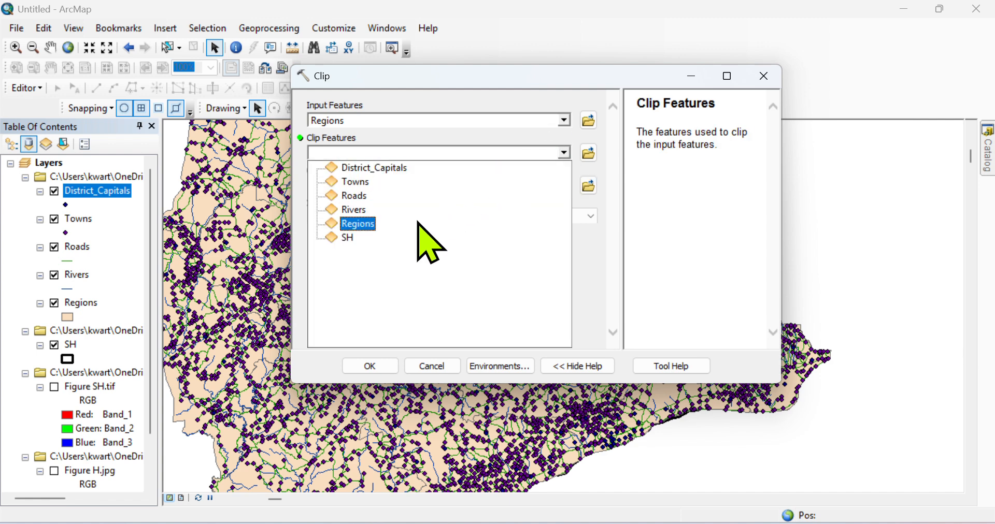
click(346, 239)
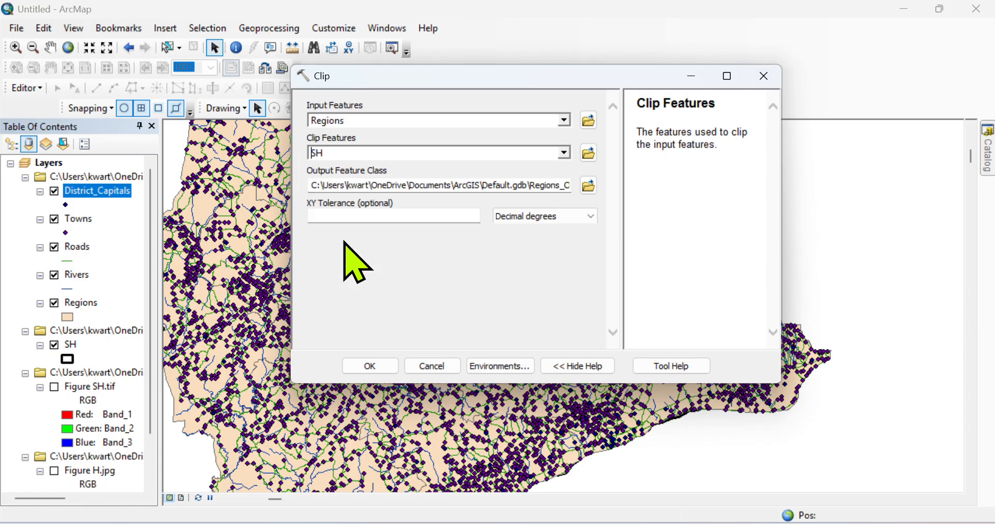
Save the Regions clip output as Regions_sh in Tutorial.gdb and run the Clip tool.
click(588, 184)
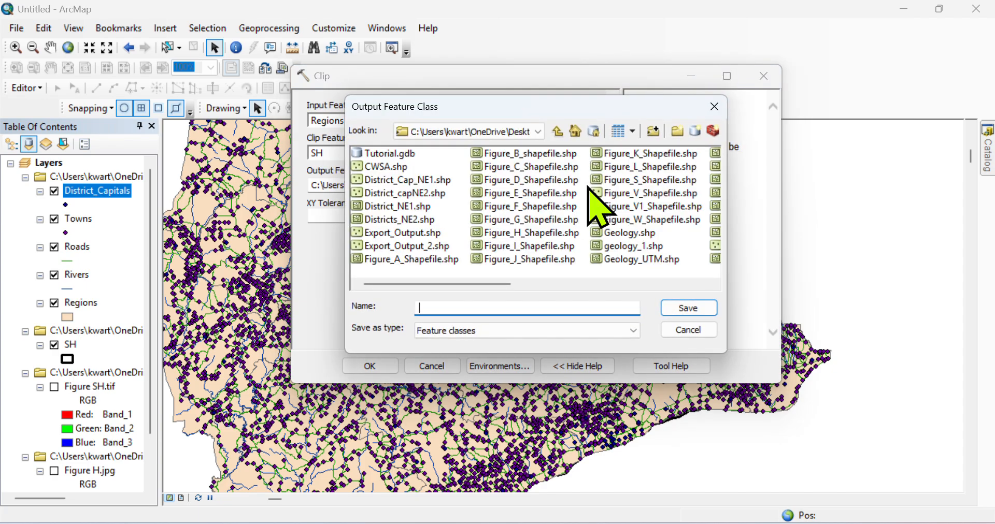
double_click(402, 155)
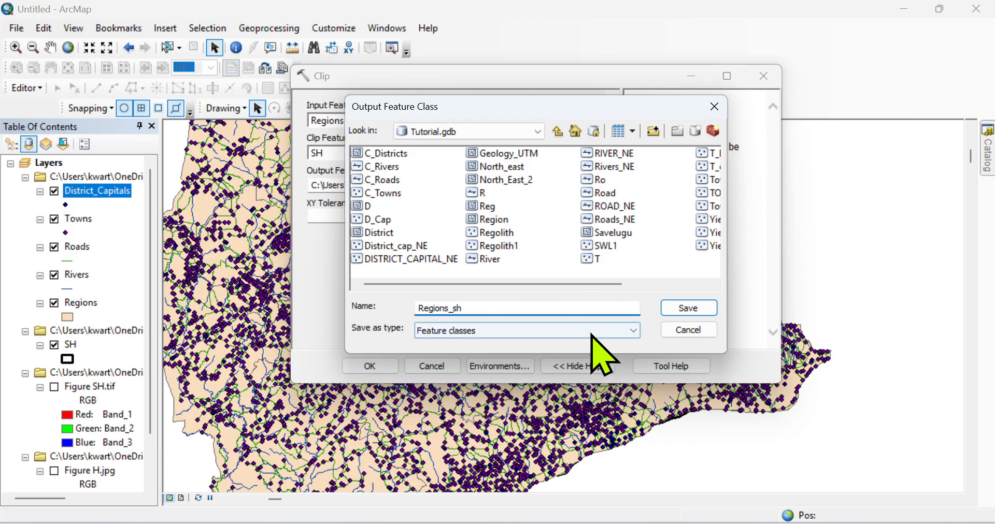
click(696, 307)
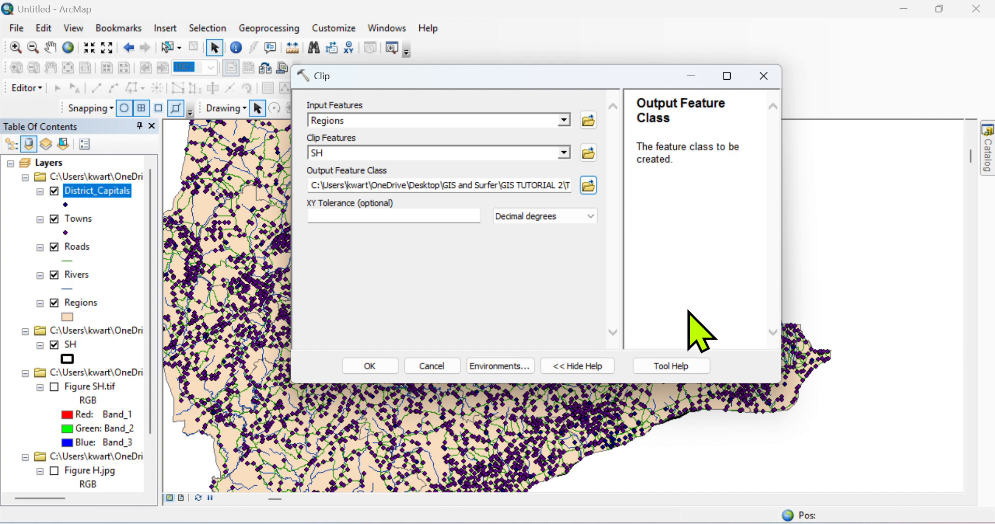
click(383, 367)
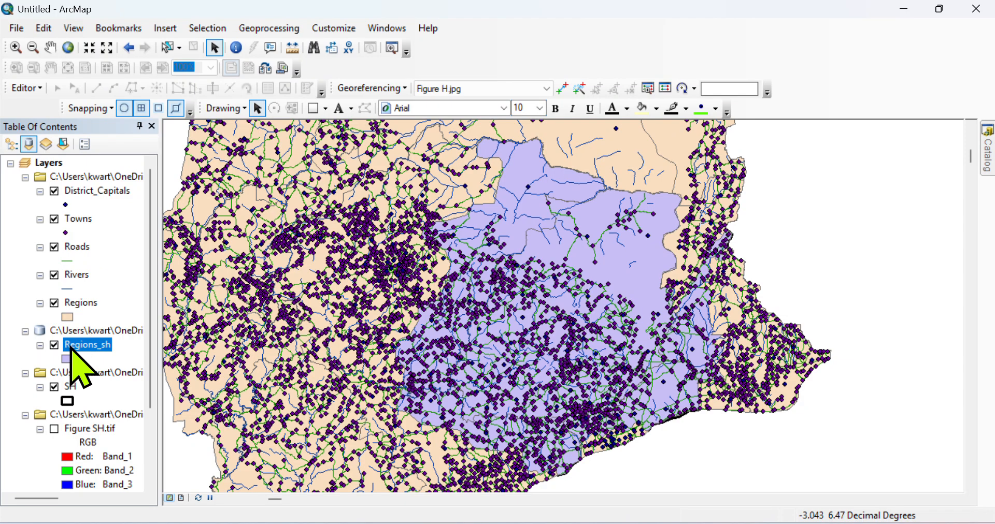
Turn off the original Regions layer and remove it from the map.
ctrl+click(65, 305)
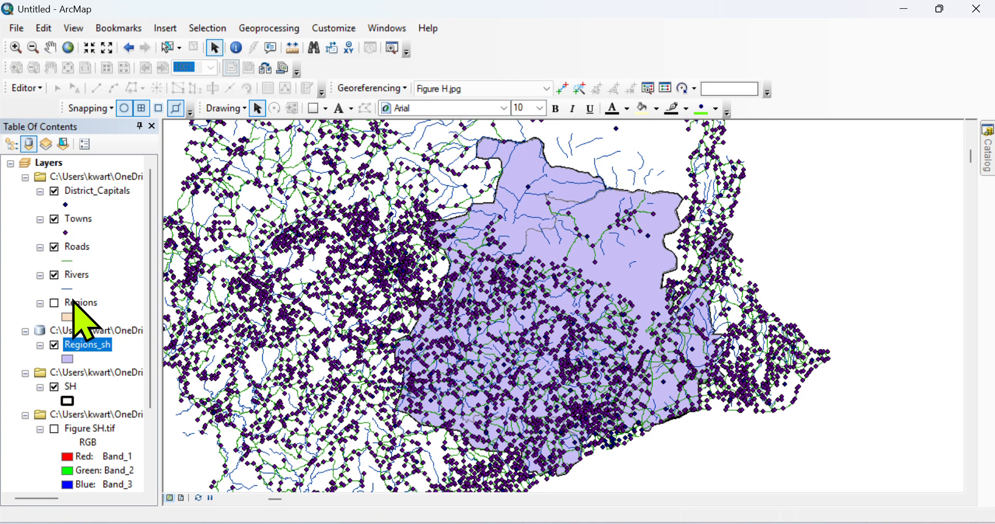
click(75, 303)
right_click(79, 311)
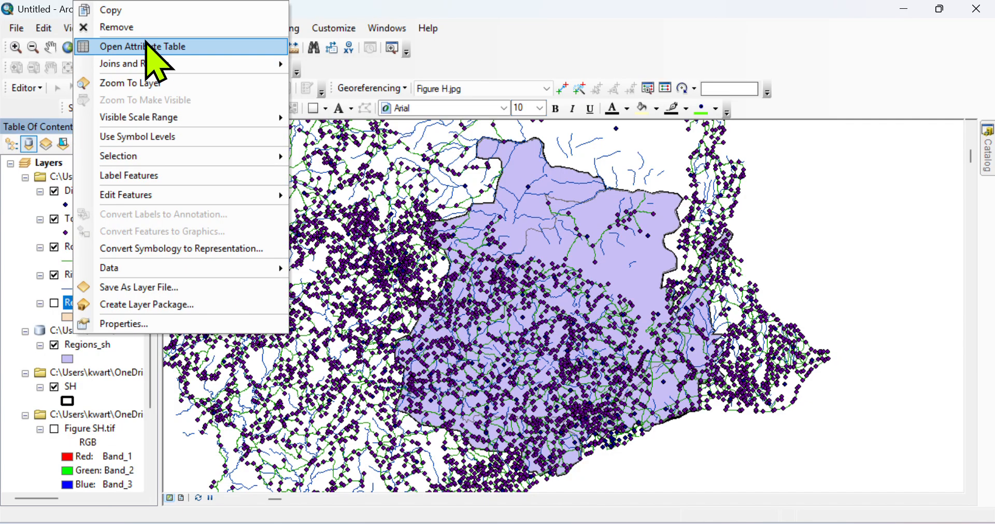
click(135, 28)
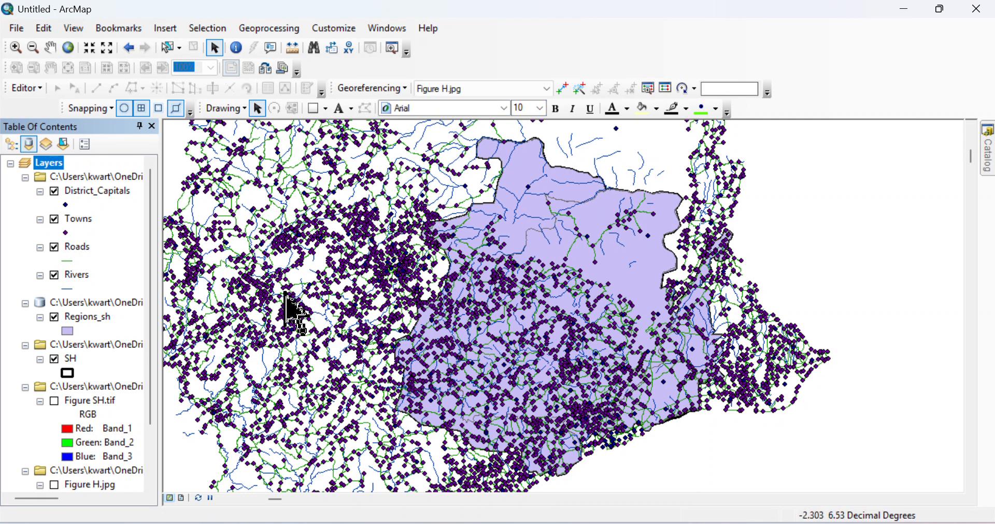
Clip District_Capitals with SH as the clip features, saving the output as District_Capital_sh in Tutorial.gdb.
click(262, 28)
click(283, 63)
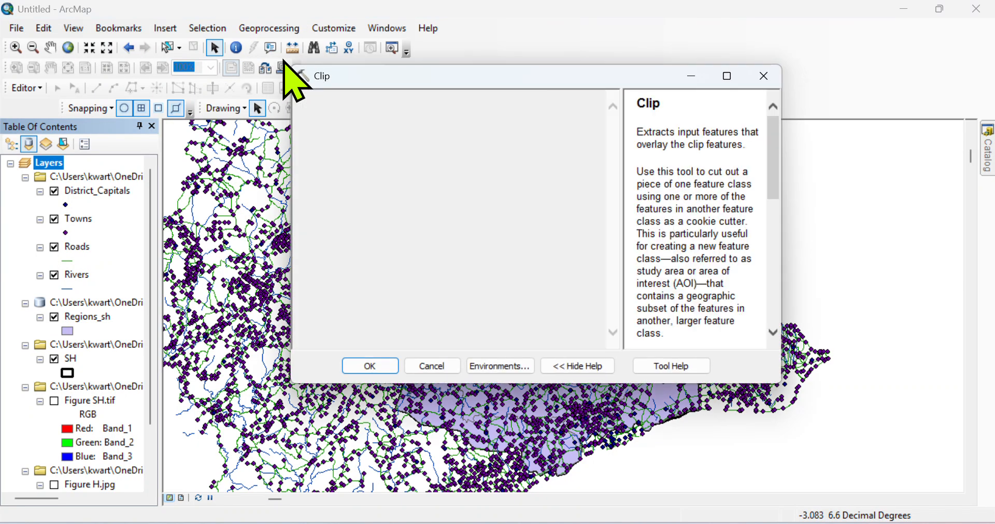
click(563, 120)
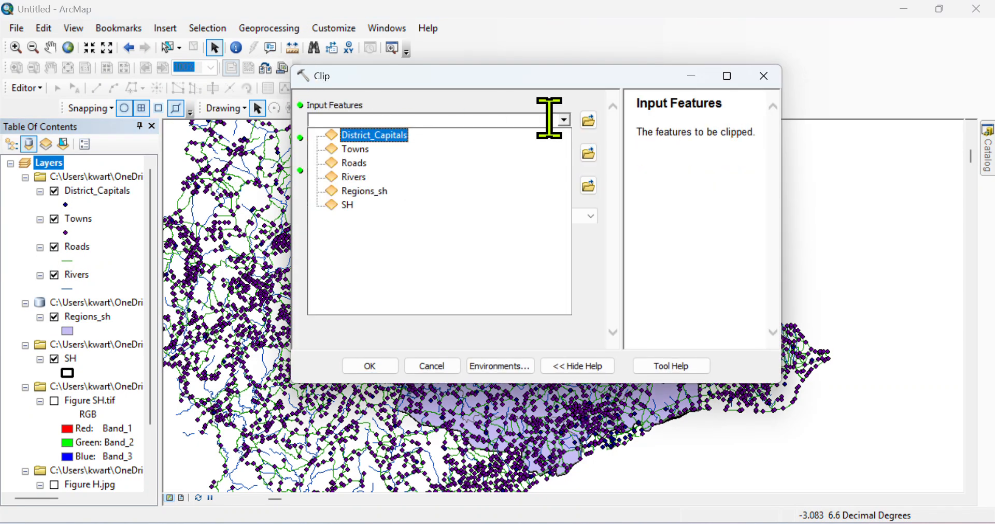
click(377, 137)
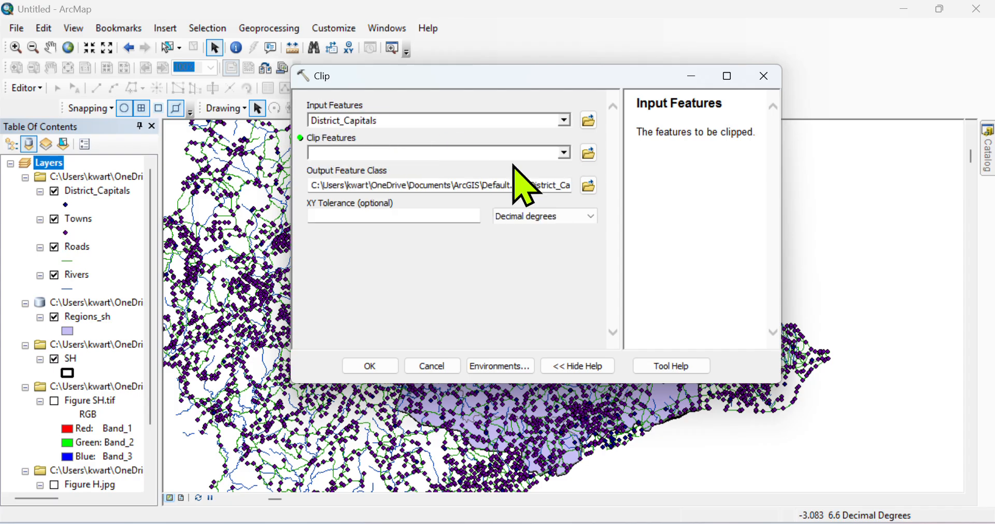
click(564, 153)
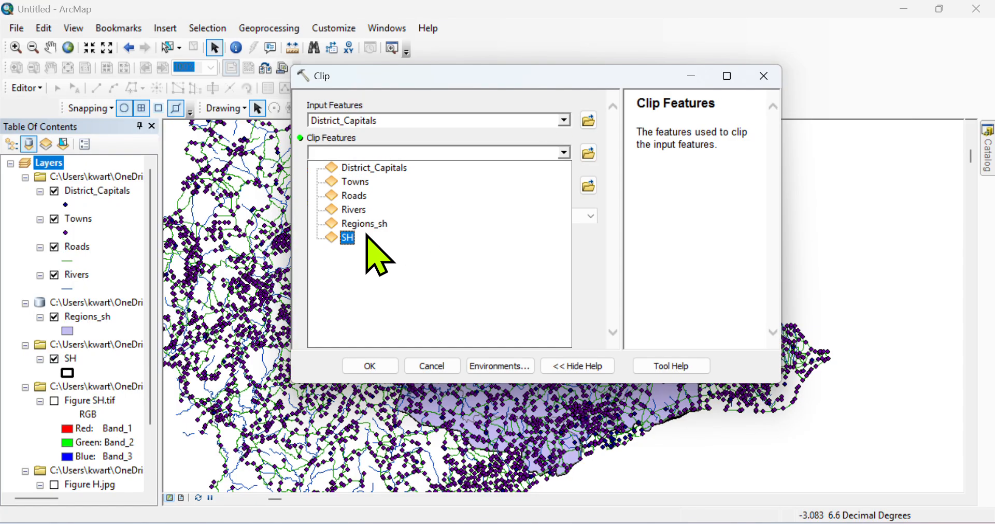
click(363, 236)
click(588, 186)
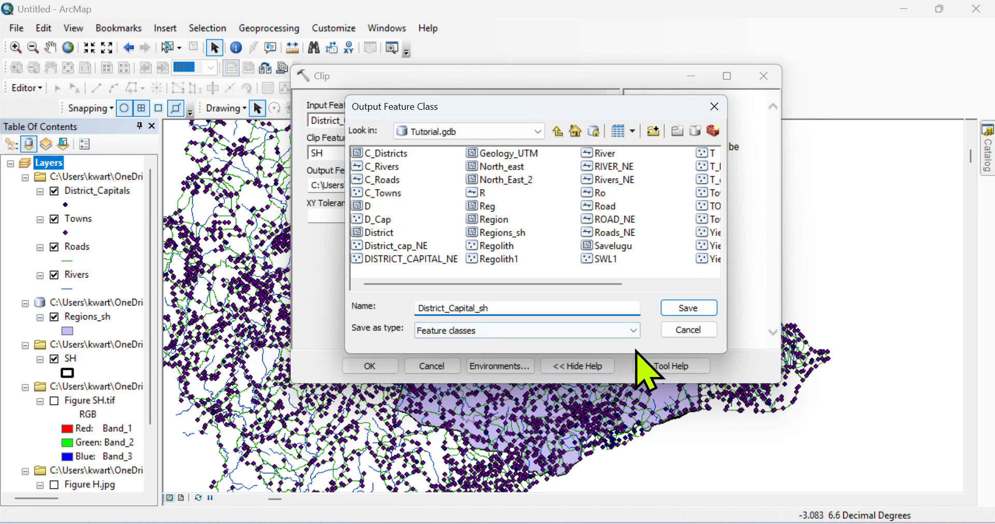
click(689, 310)
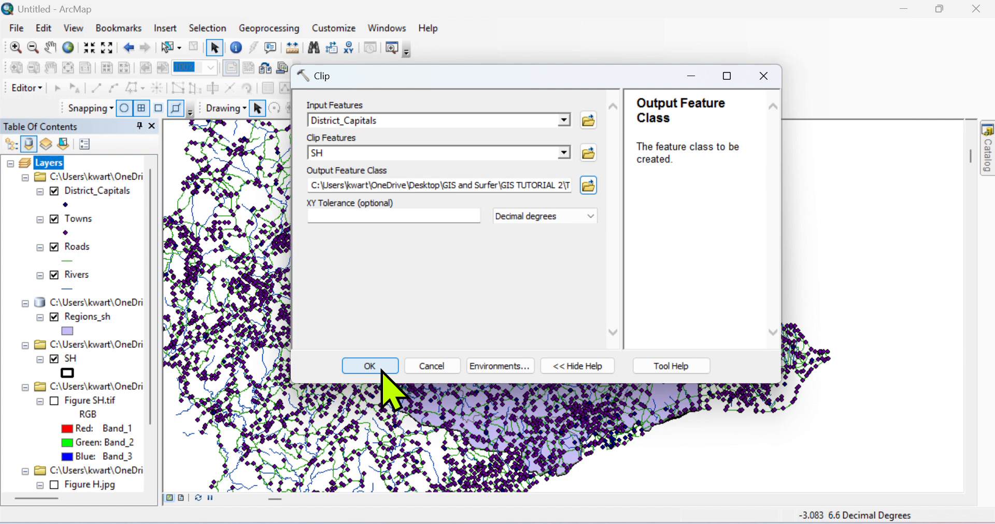
click(376, 366)
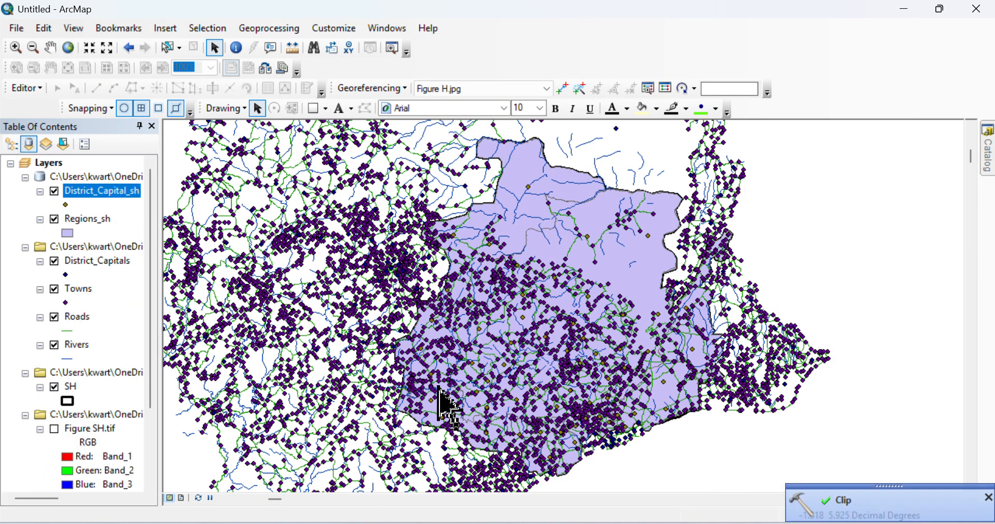
Turn off the original District_Capitals layer and remove it from the map.
click(55, 261)
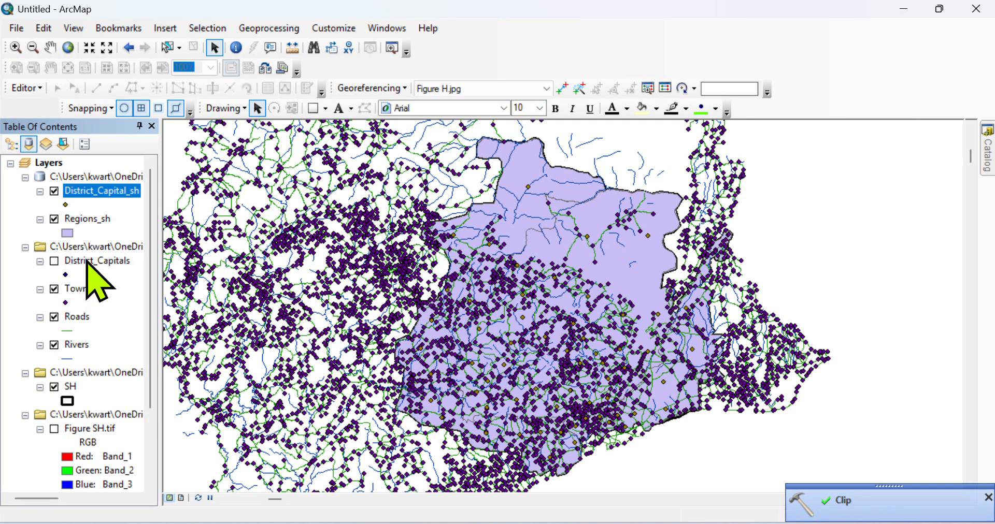
click(87, 262)
right_click(89, 262)
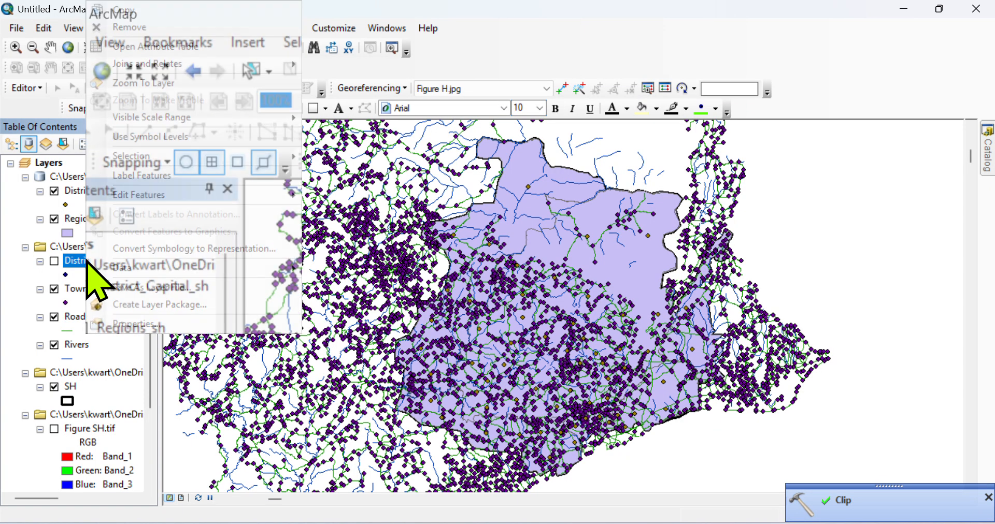
click(129, 27)
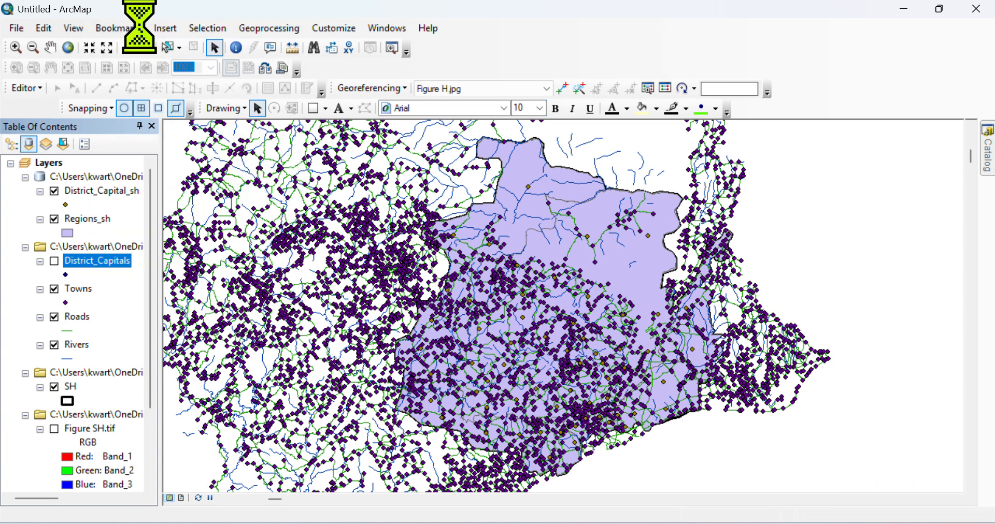
Clip Towns with SH as the clip features, saving the output as Towns_sh in Tutorial.gdb.
click(262, 29)
click(284, 64)
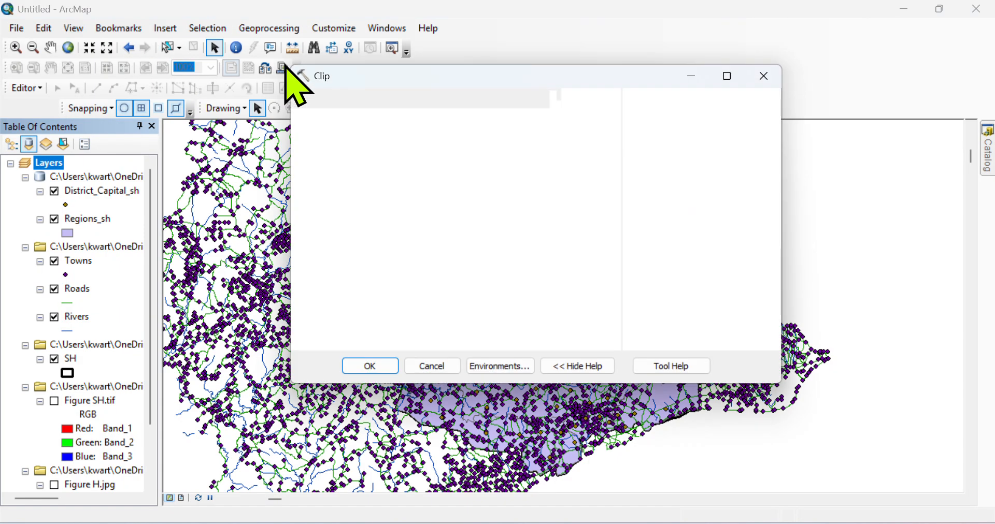
click(564, 121)
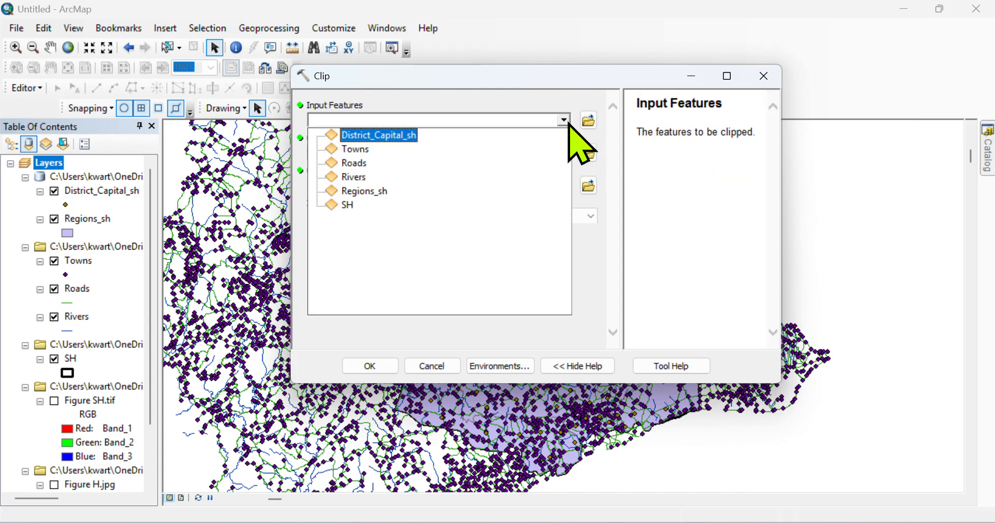
click(348, 151)
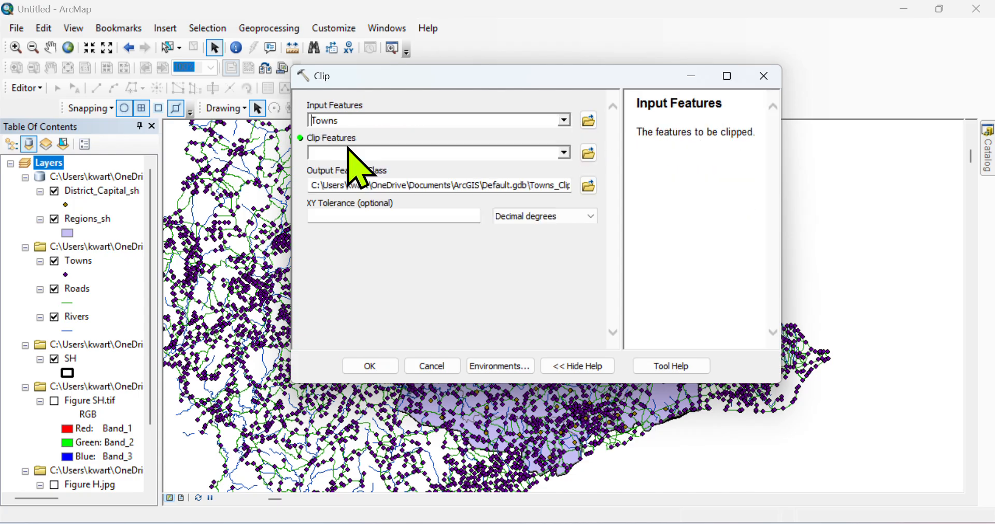
click(564, 153)
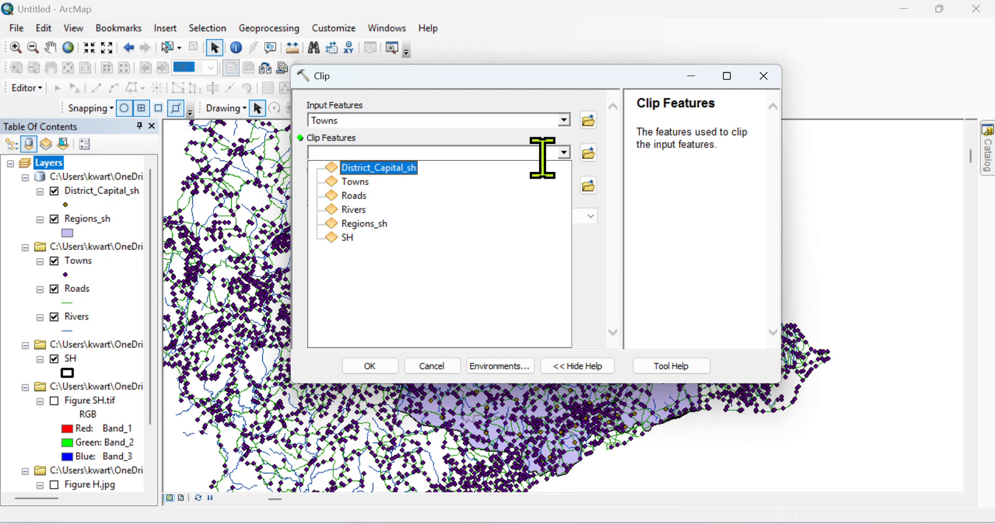
click(368, 238)
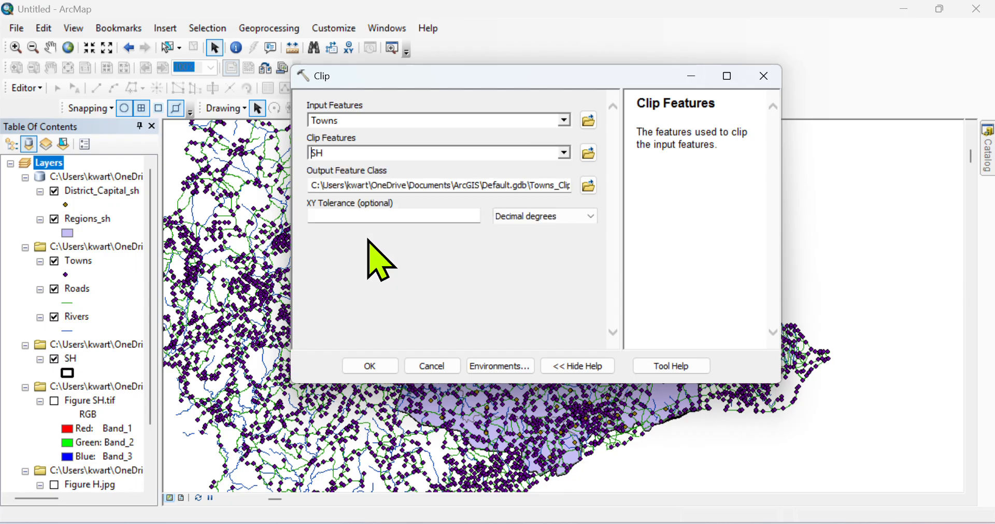
click(588, 185)
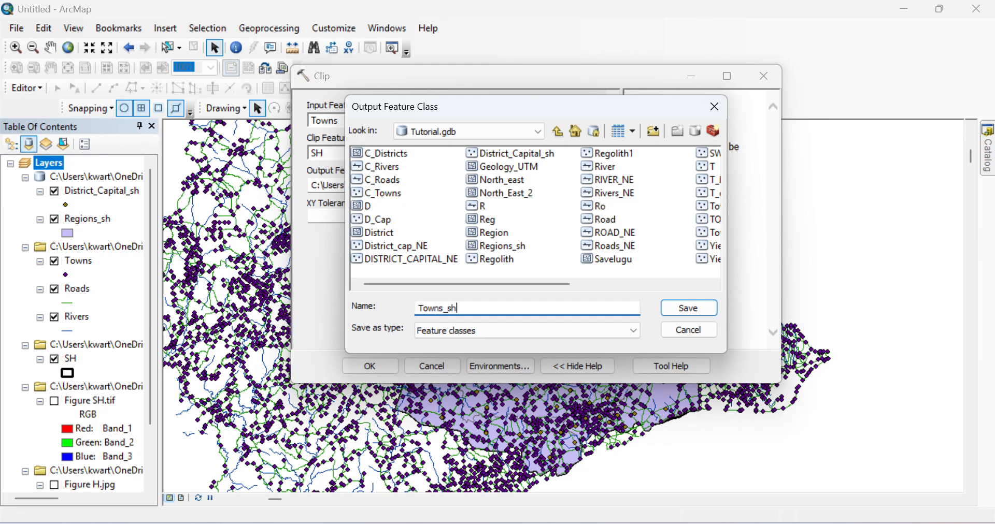
click(689, 308)
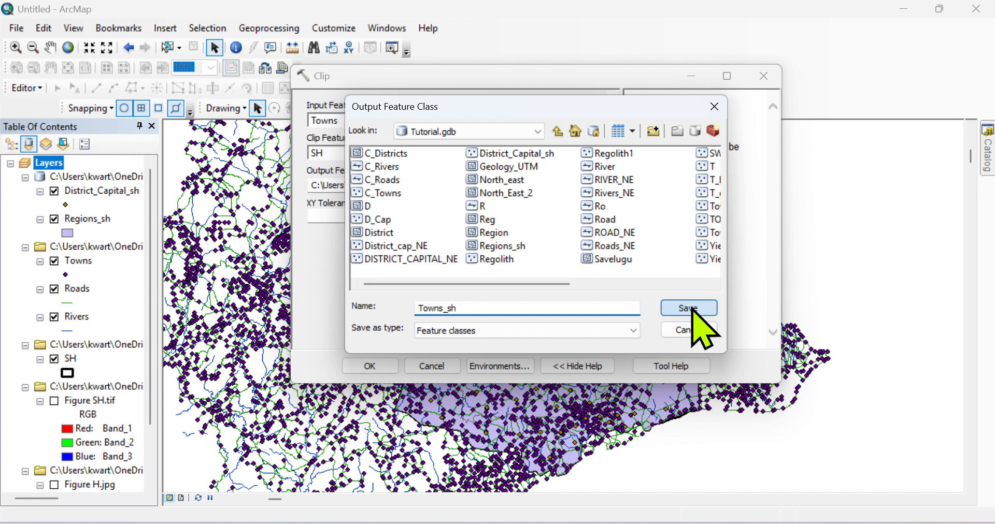
click(369, 366)
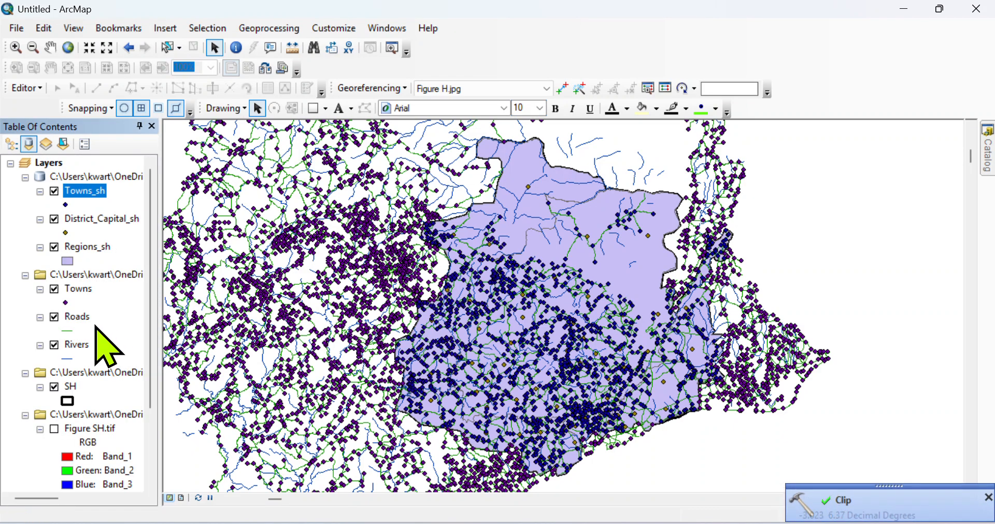
Remove the Rivers layer from the map.
right_click(81, 344)
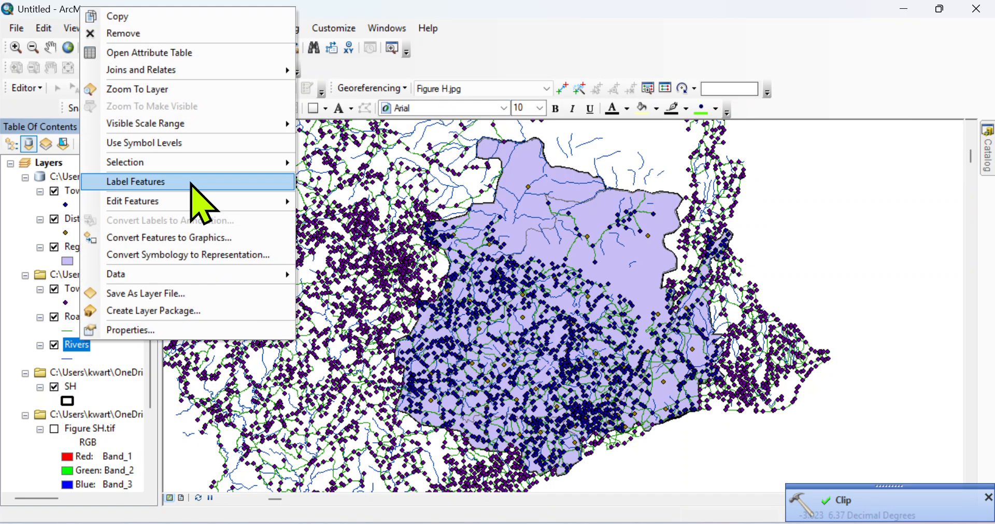
click(142, 14)
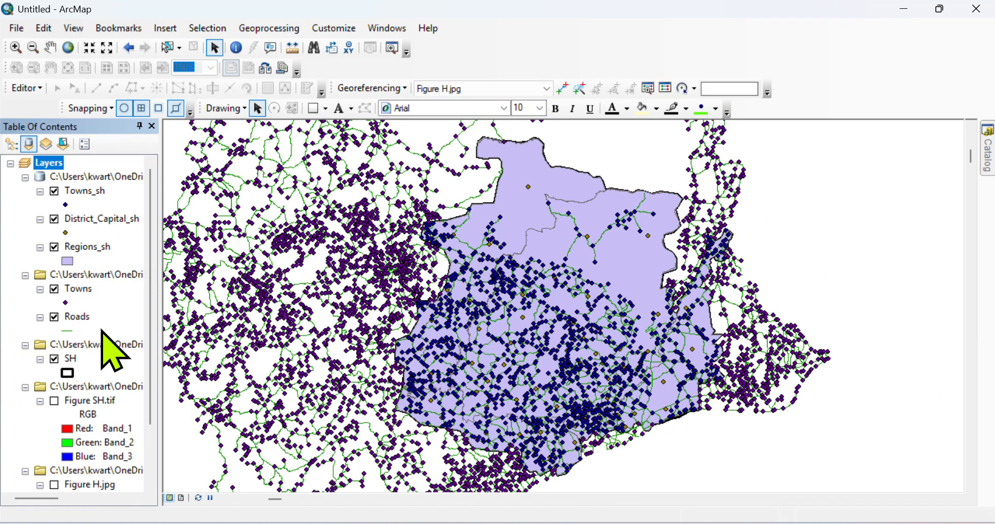
Clip Roads with SH as the clip features, saving the output as Roads_sh in Tutorial.gdb.
click(280, 30)
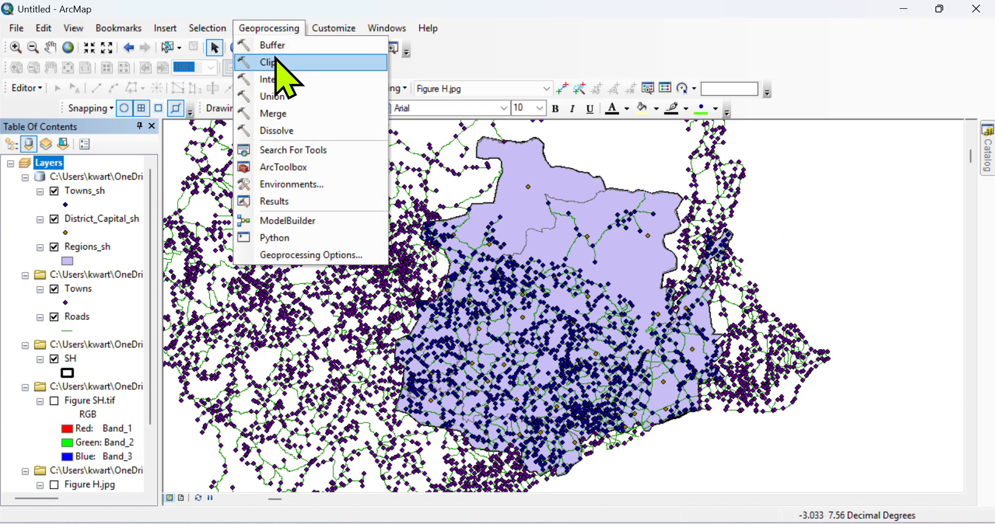
click(277, 61)
click(563, 120)
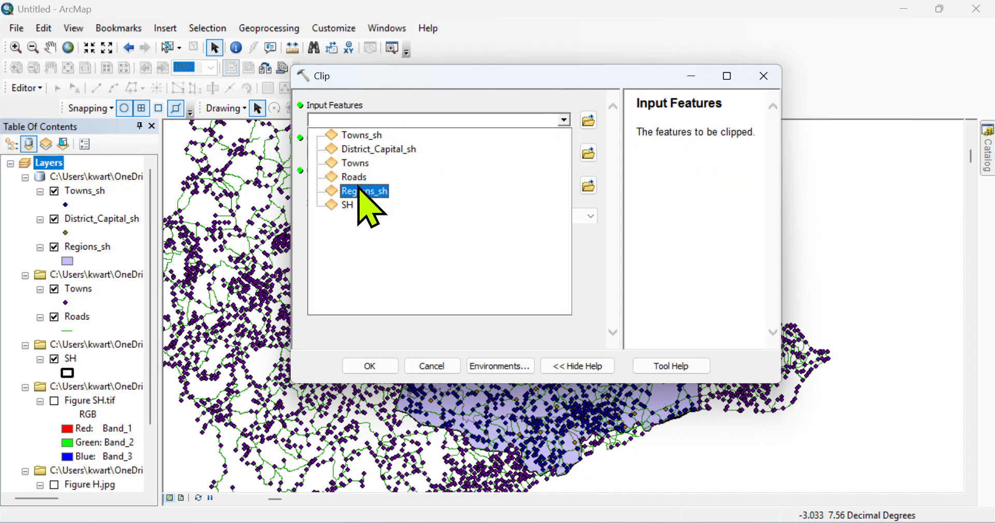
click(356, 179)
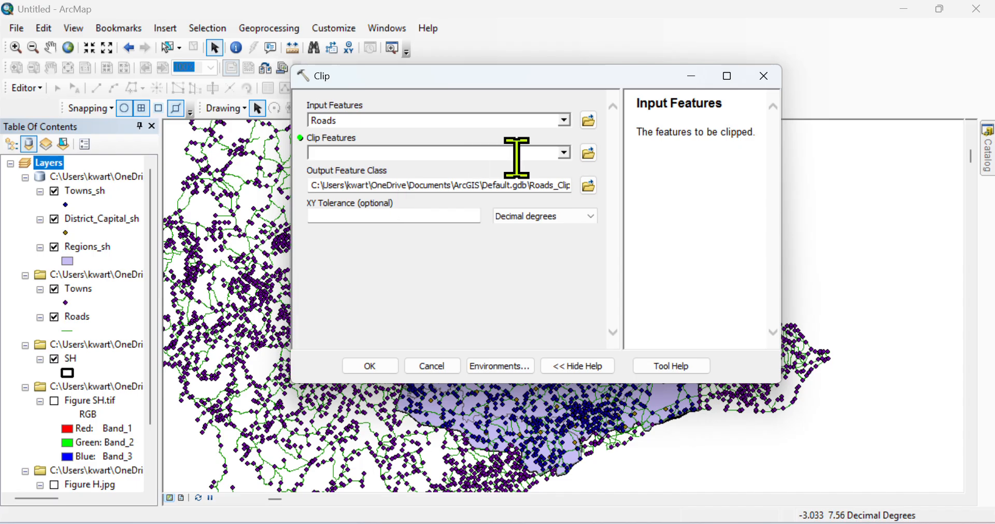
click(565, 152)
click(362, 237)
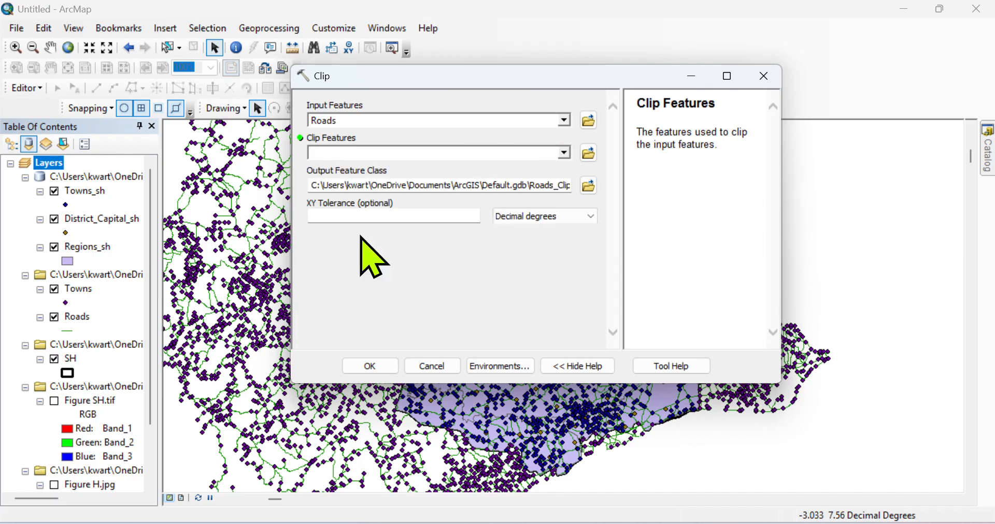
click(588, 185)
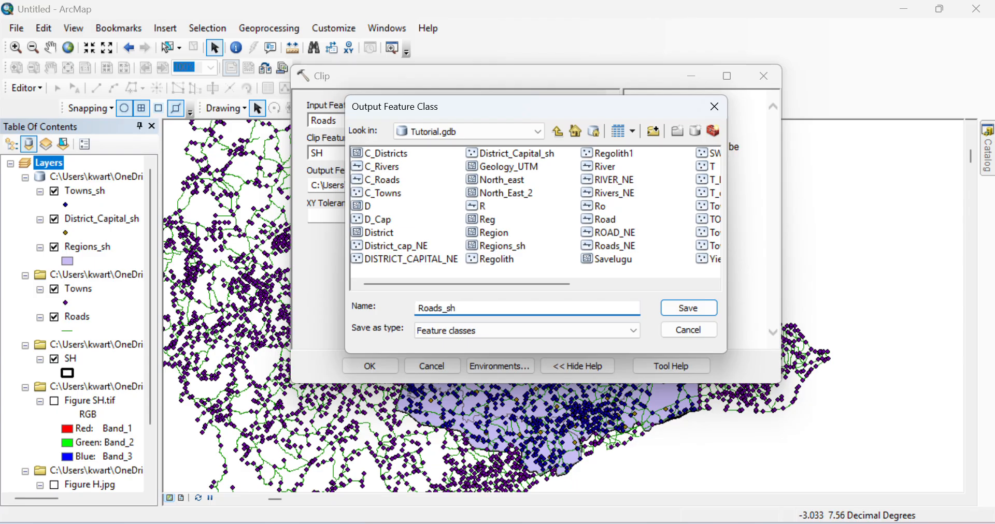
click(678, 310)
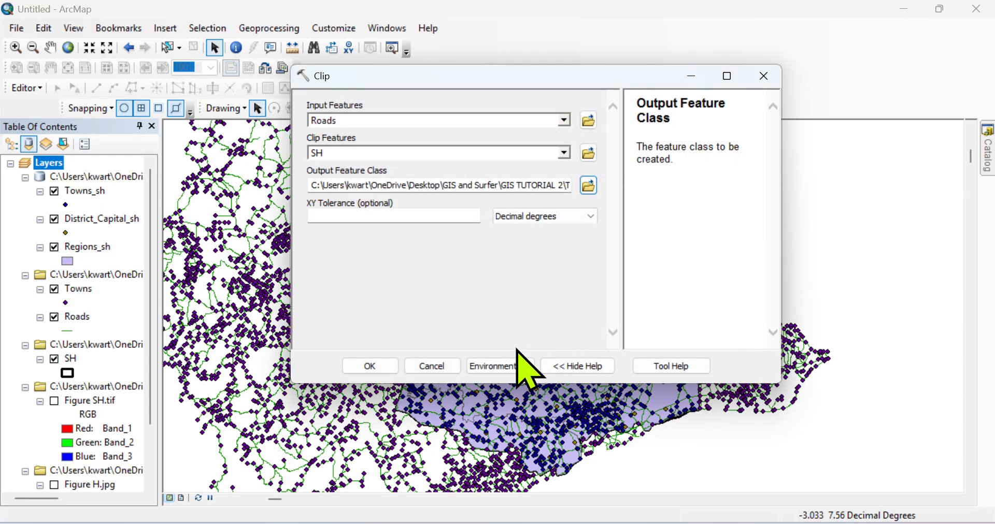
click(377, 370)
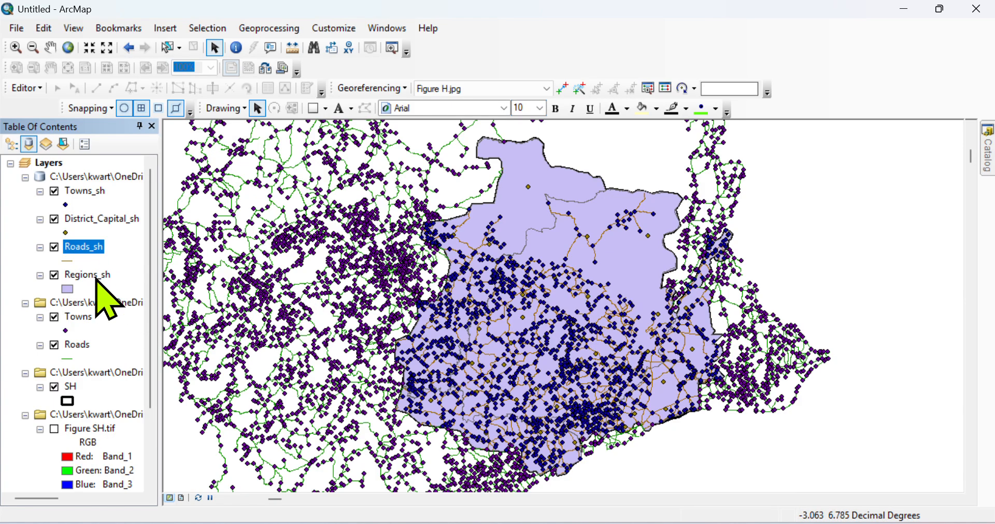
Remove the original Roads layer from the map.
right_click(81, 344)
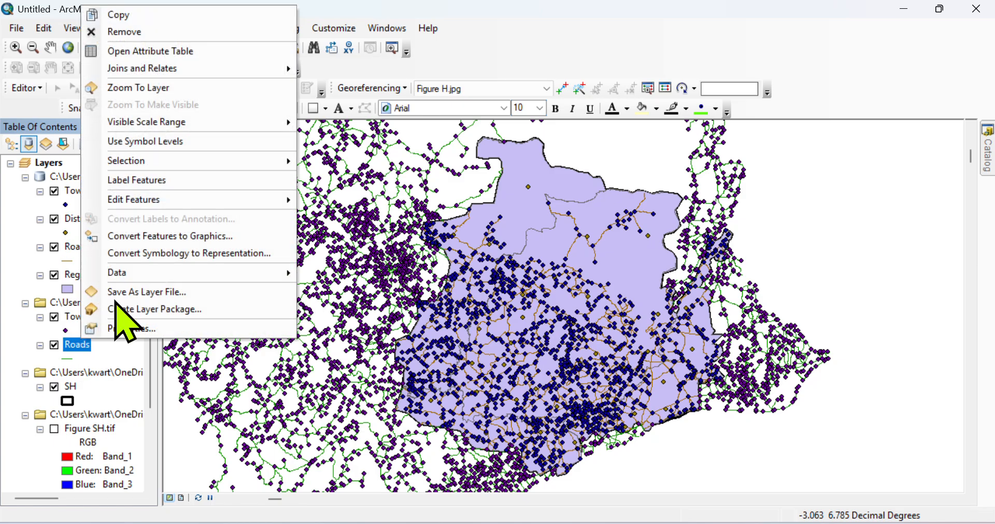
click(136, 31)
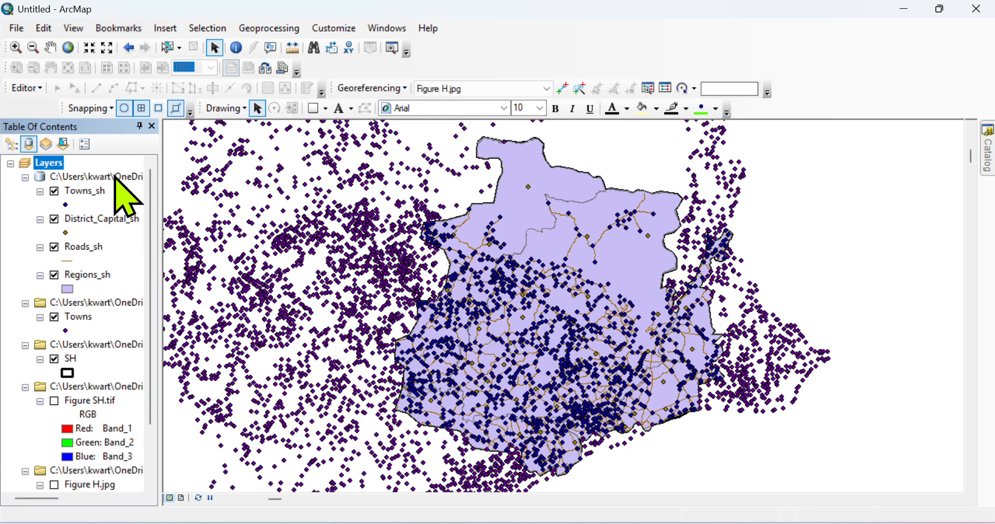
click(278, 31)
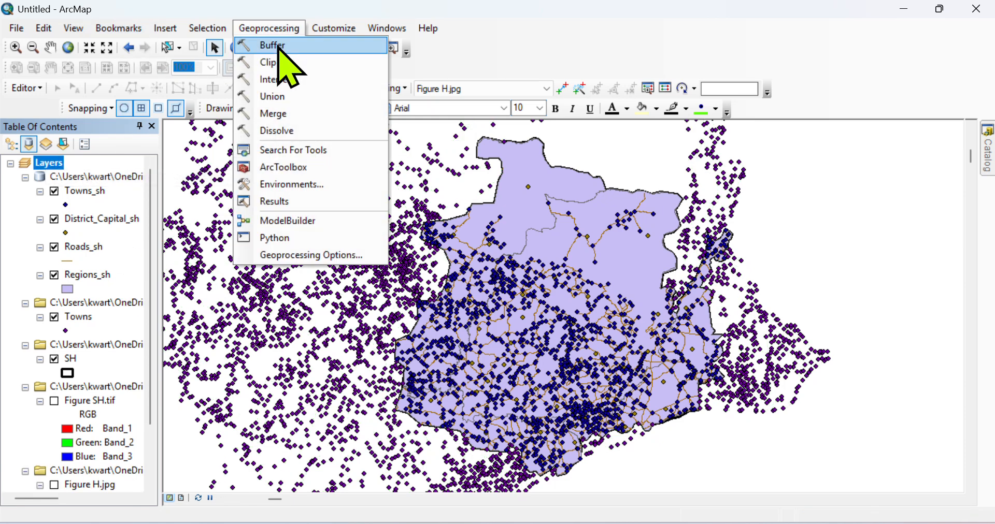
click(281, 62)
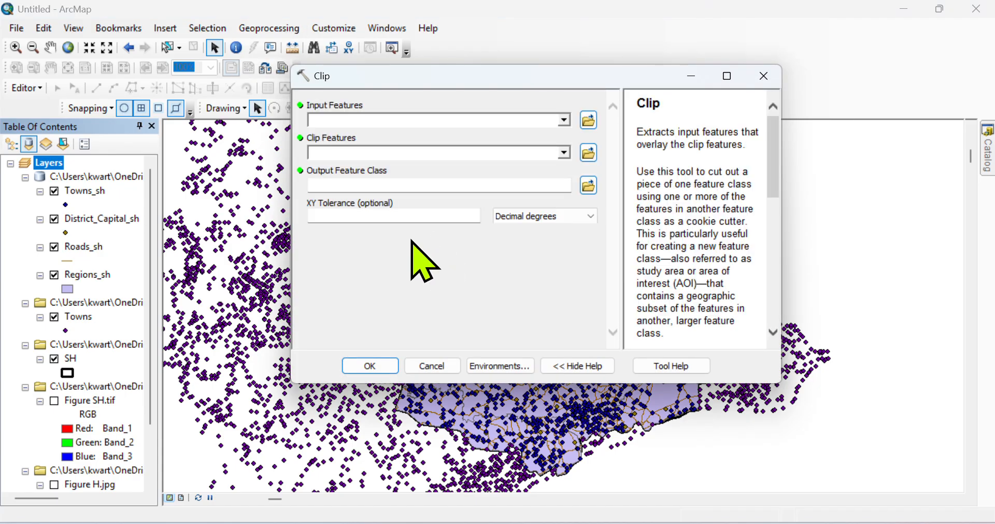
click(564, 122)
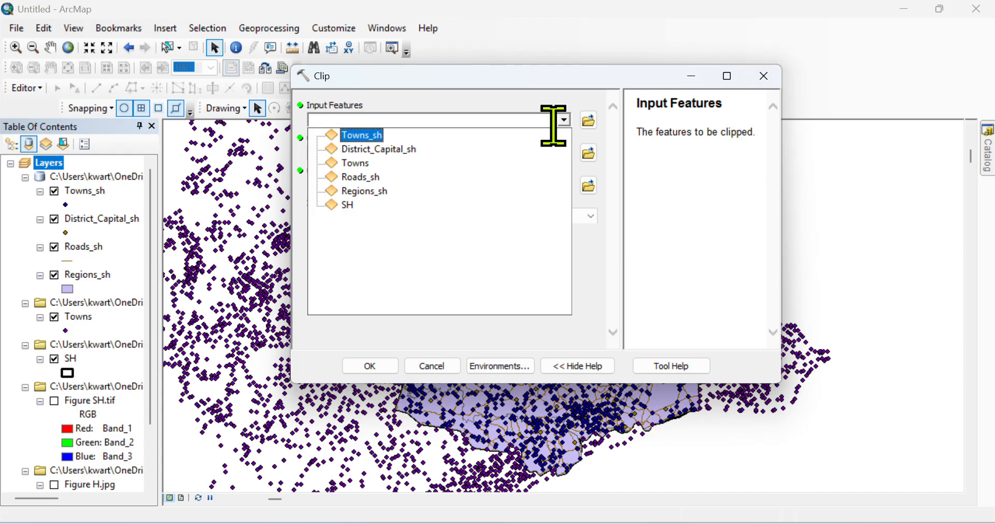
click(767, 71)
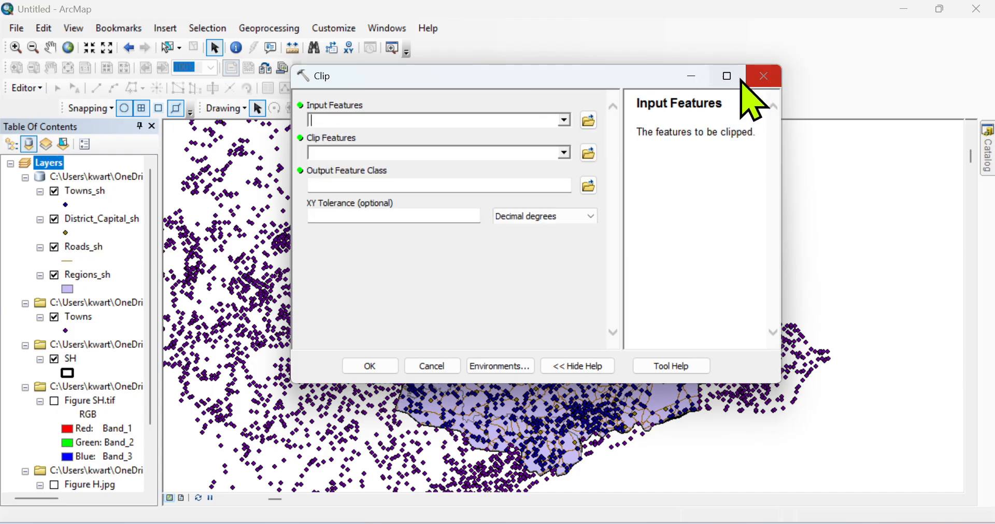
click(767, 79)
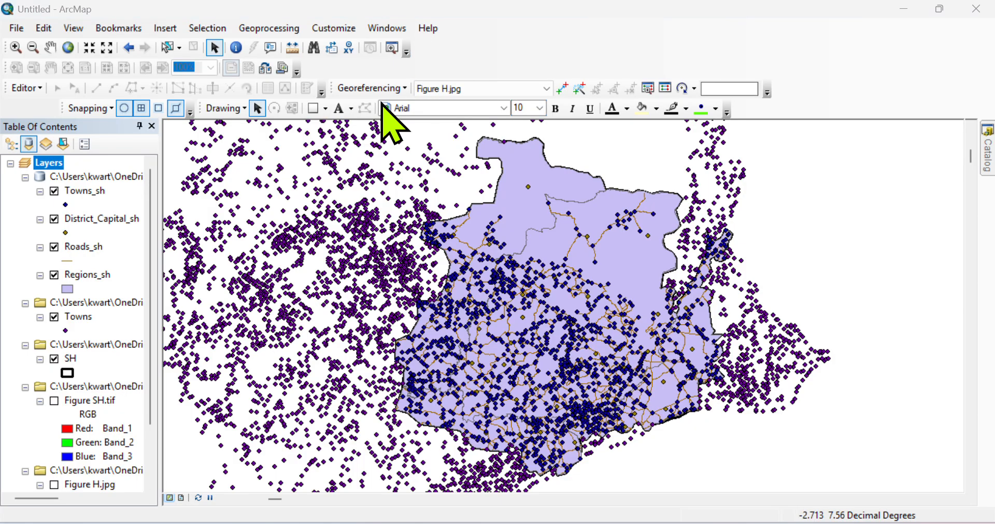
Remove the original Towns layer from the map.
click(83, 317)
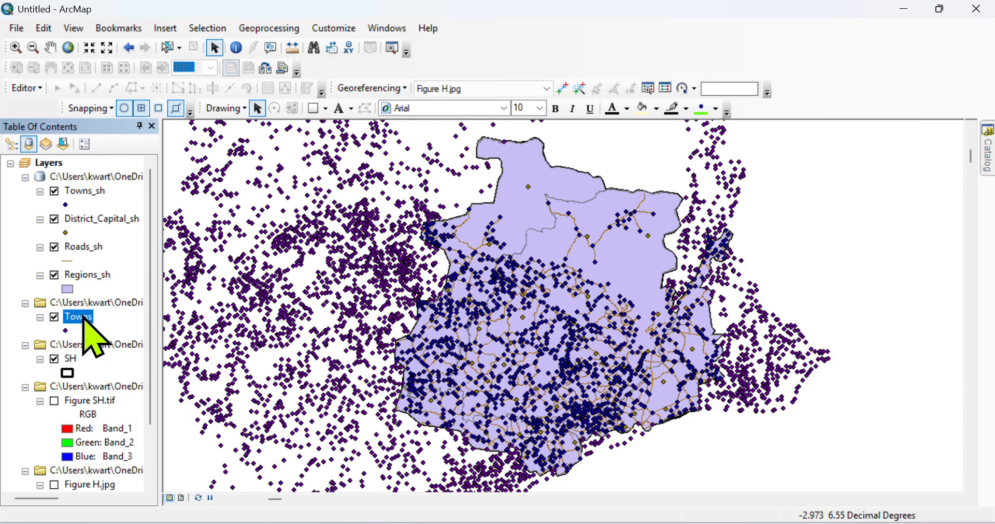
right_click(84, 318)
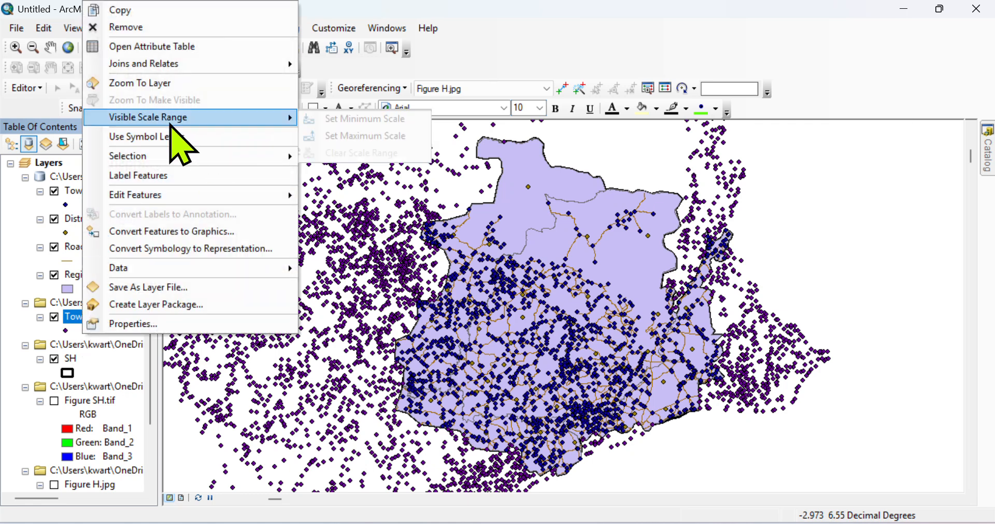
click(153, 31)
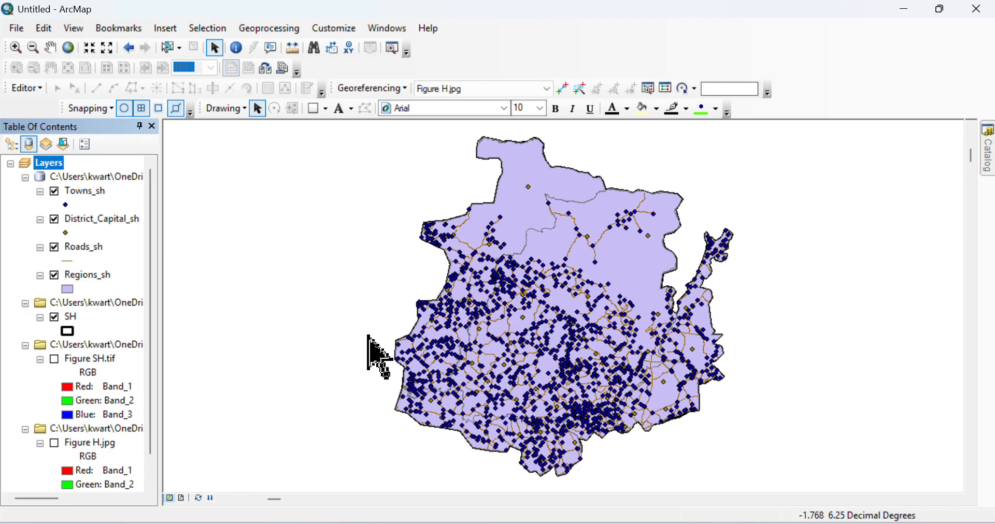
Symbolize Regions_sh by unique values of the REGION field, adding all values and excluding all other values.
click(86, 276)
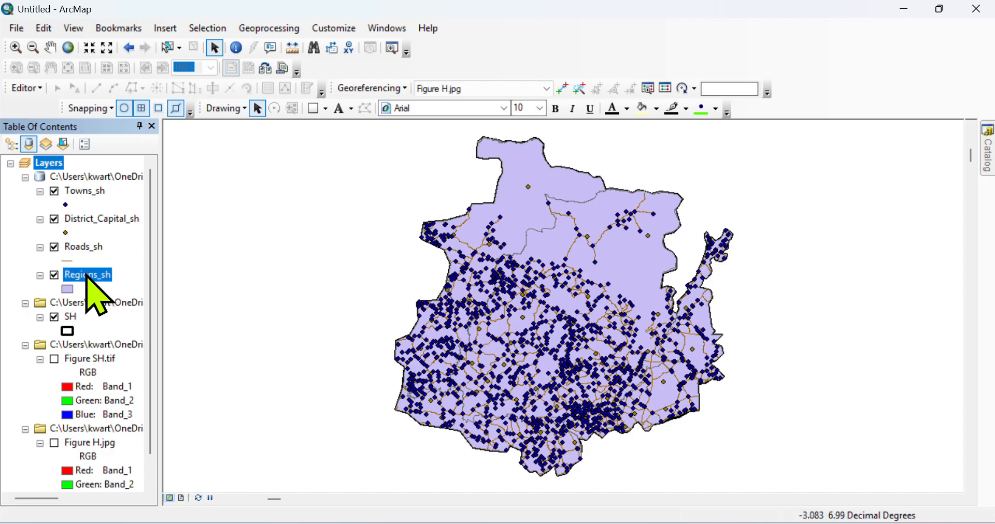
right_click(86, 276)
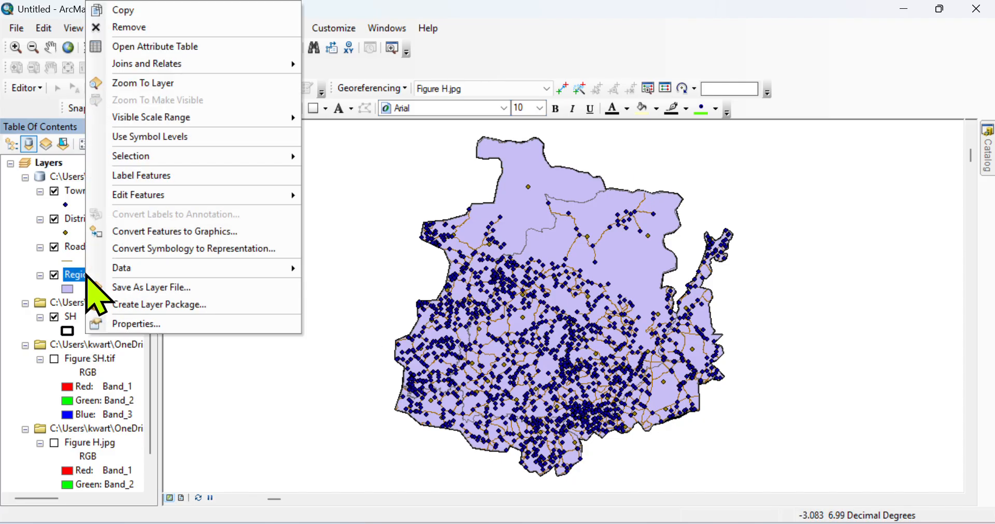
click(146, 324)
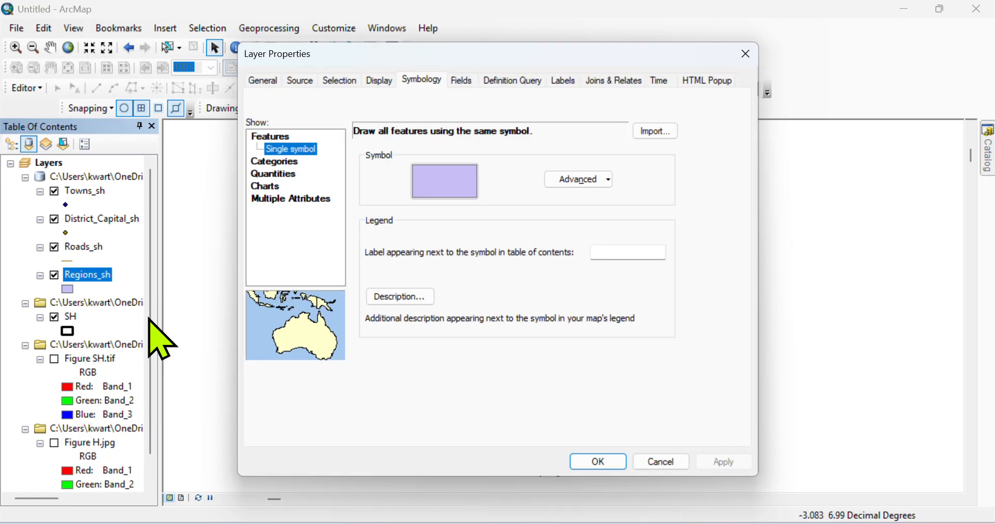
click(279, 162)
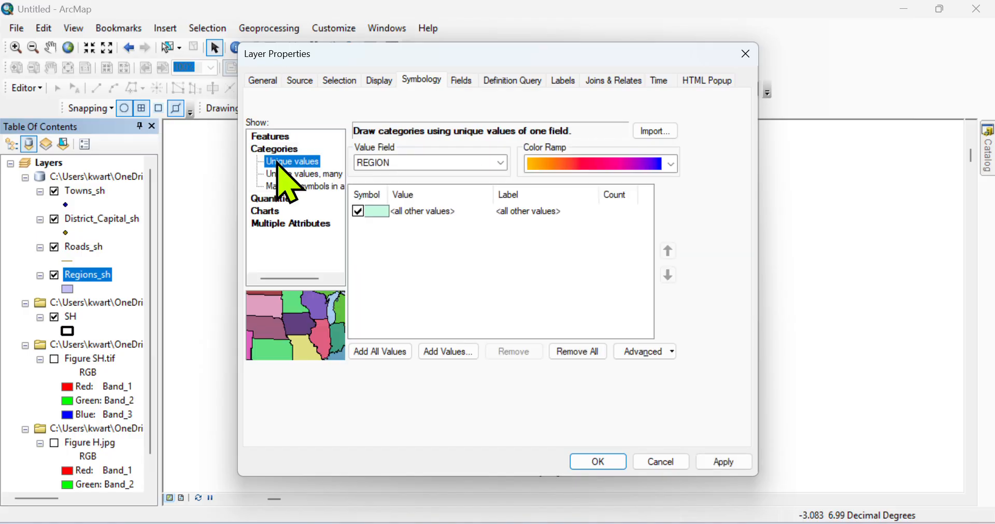
click(500, 163)
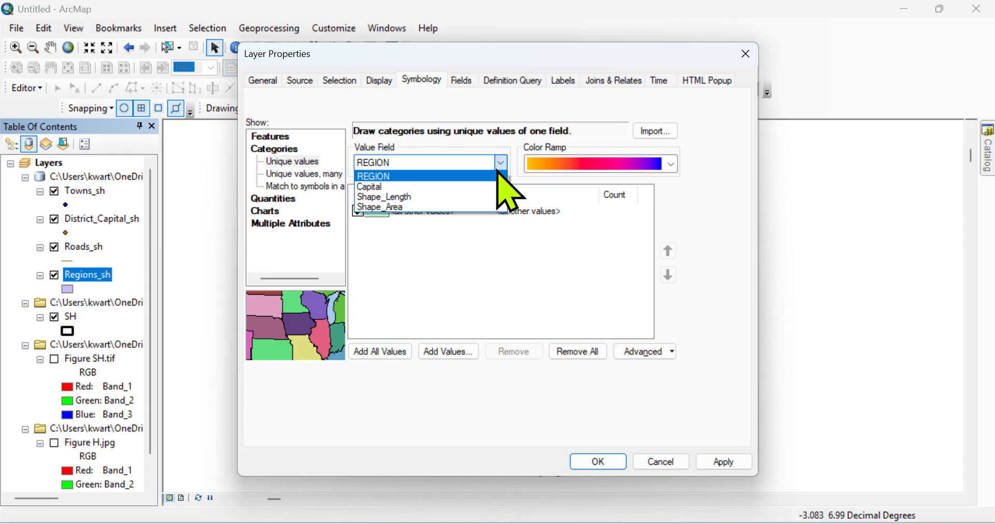
click(457, 177)
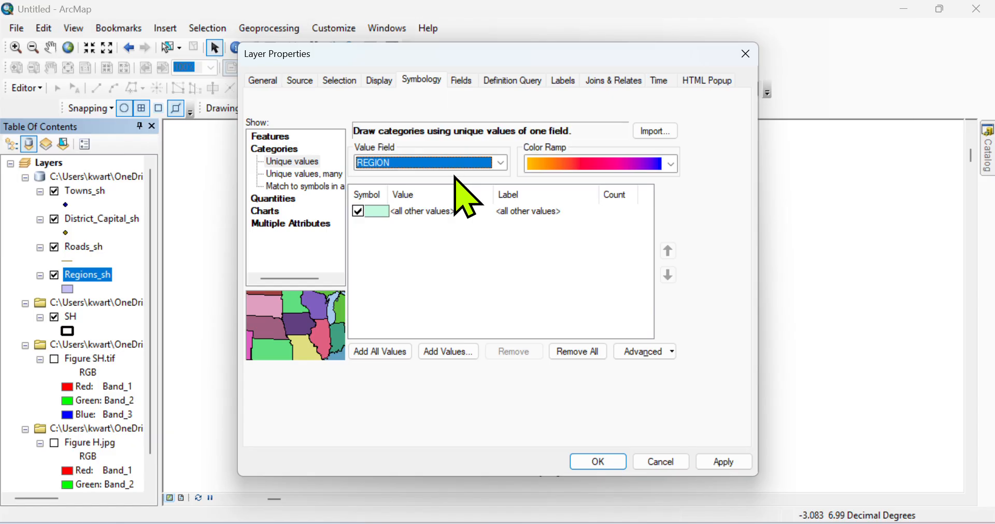
click(358, 215)
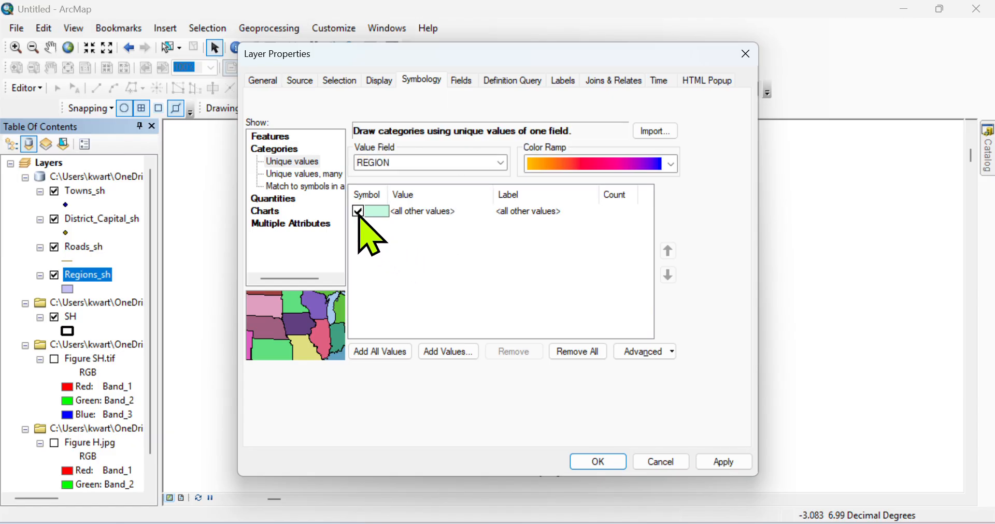
click(377, 352)
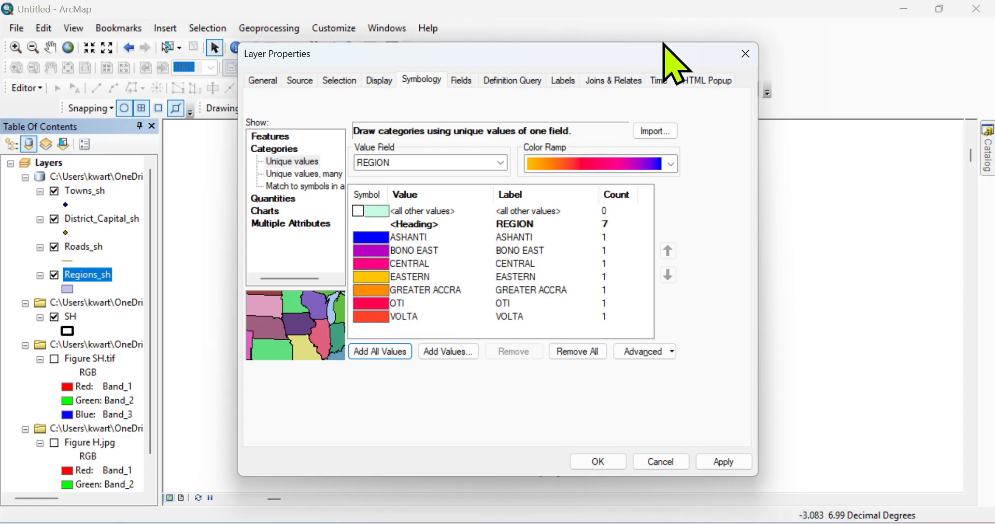
Apply the multicolour pastel color ramp to the Regions_sh categories.
click(670, 164)
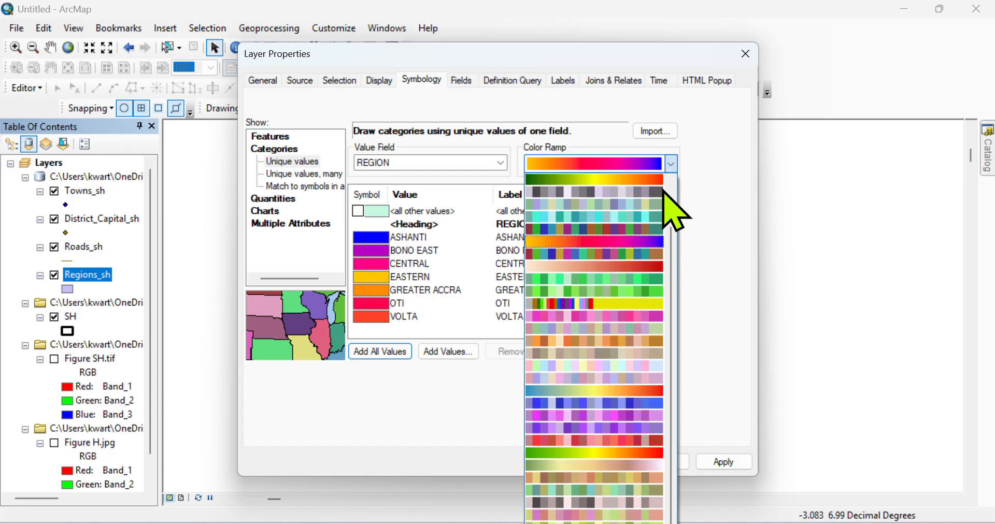
click(726, 178)
click(671, 165)
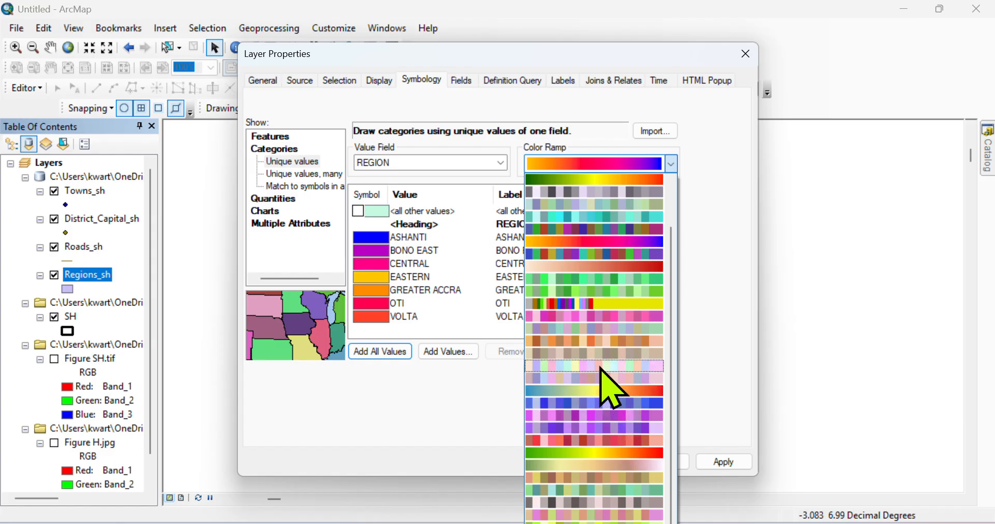
click(600, 367)
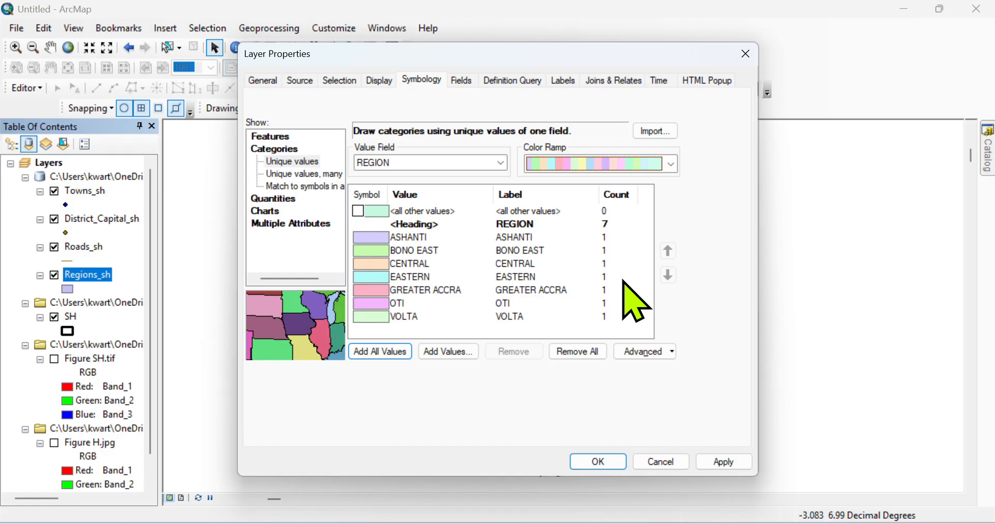
click(727, 459)
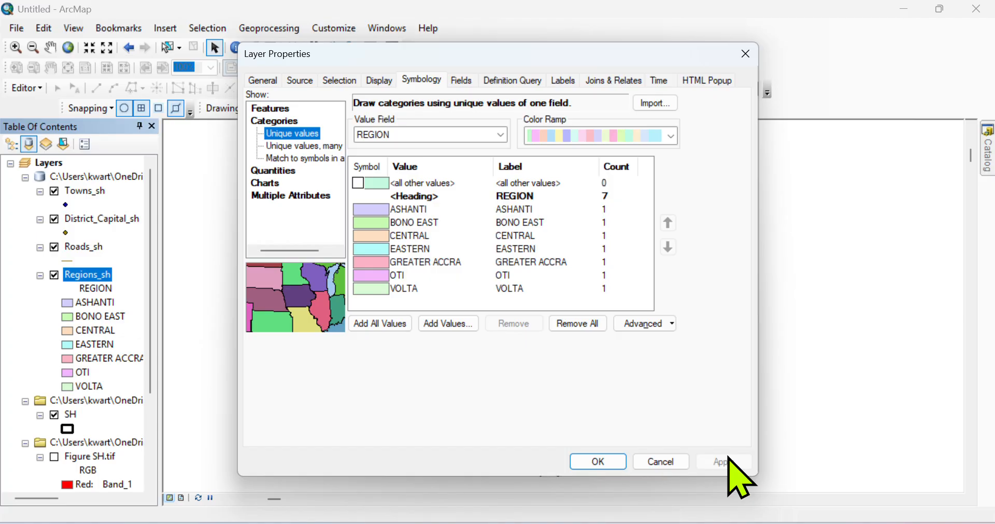
click(612, 460)
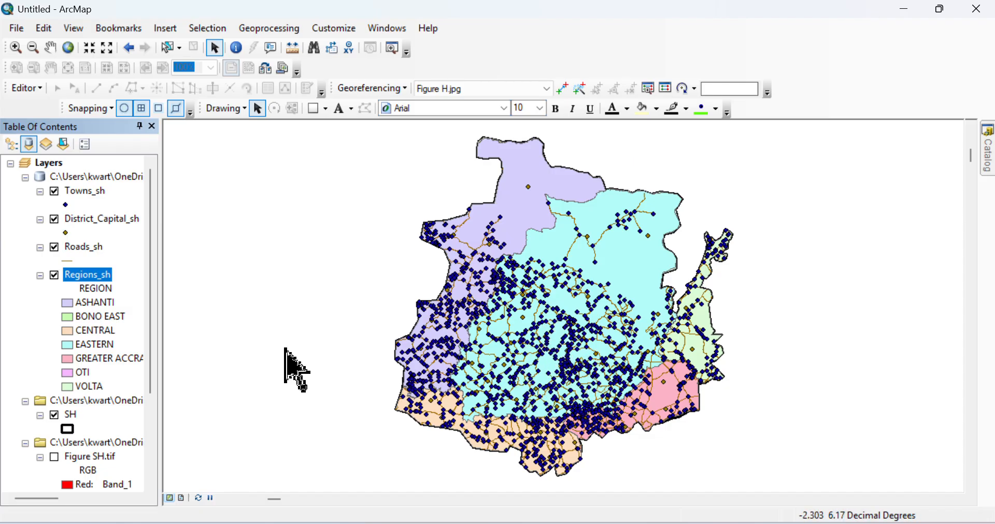
Change the District_Capital_sh symbol to a red Circle 3 marker of size 18.
click(90, 220)
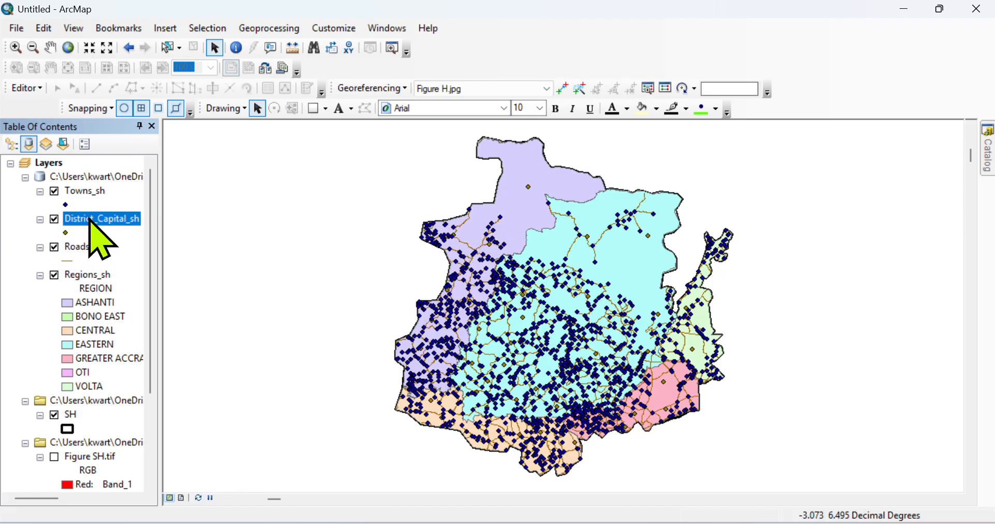
right_click(90, 220)
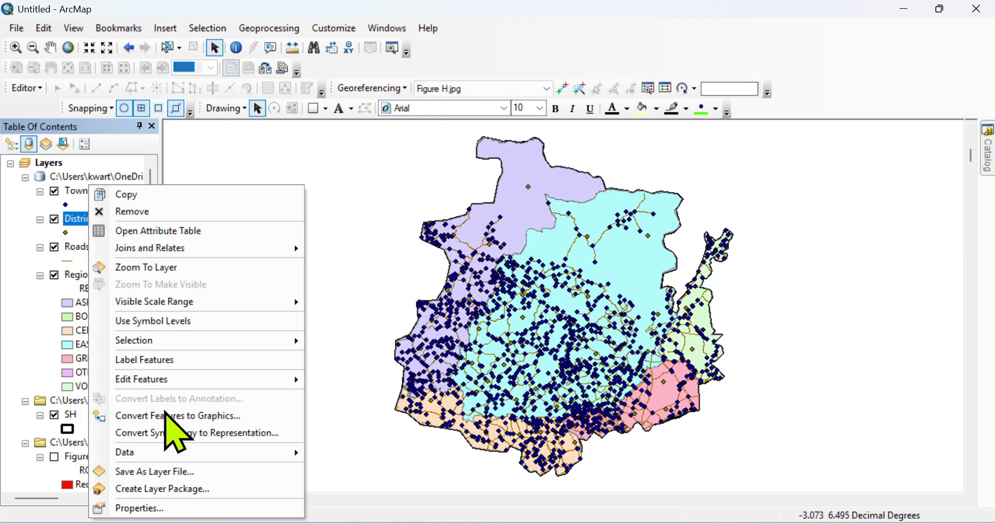
click(135, 510)
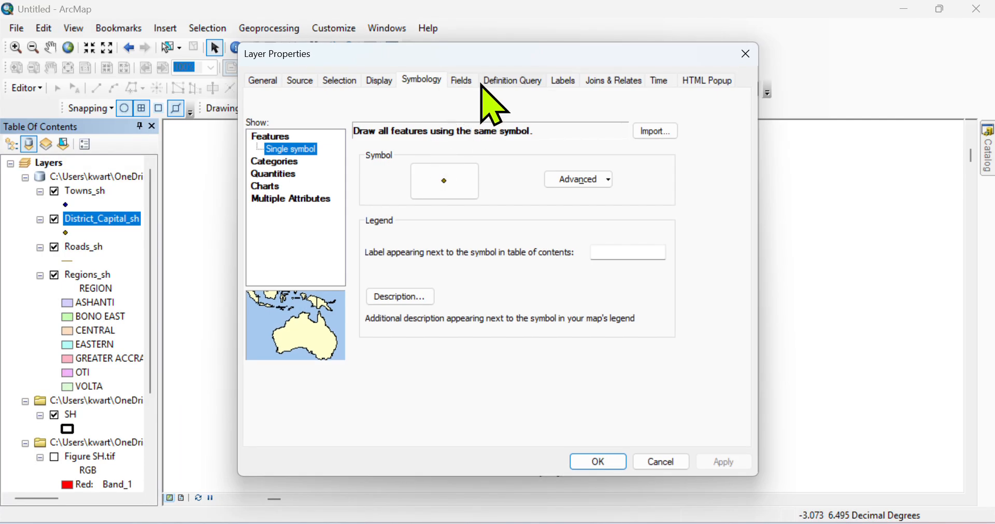
click(449, 179)
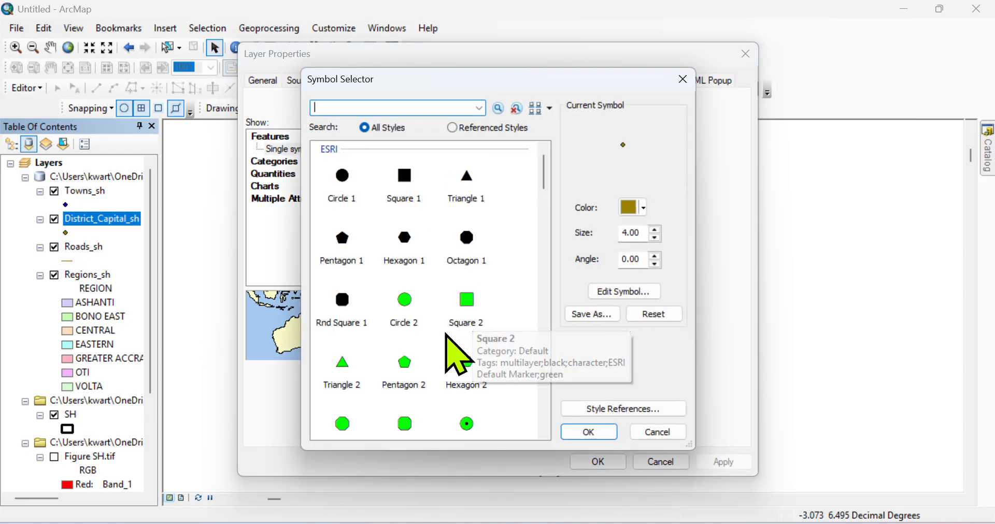
click(469, 425)
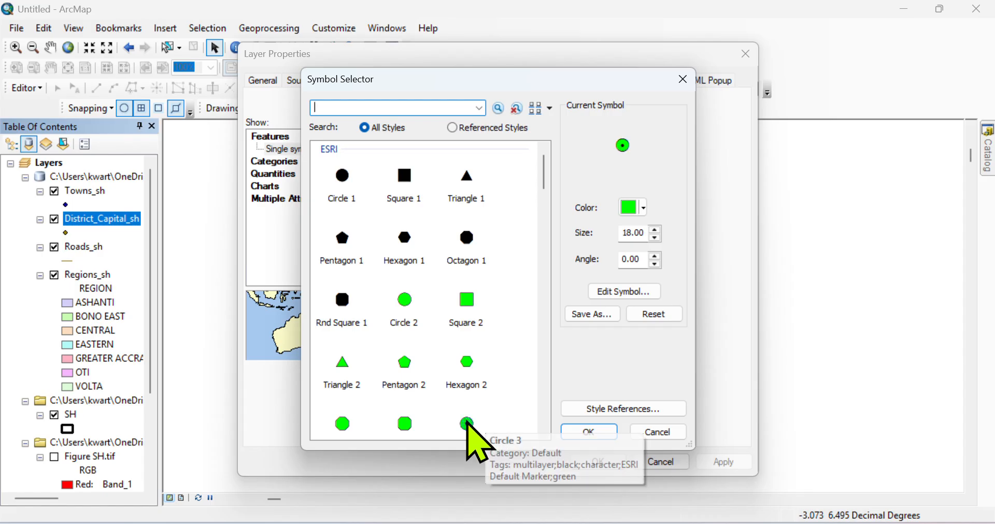
click(643, 208)
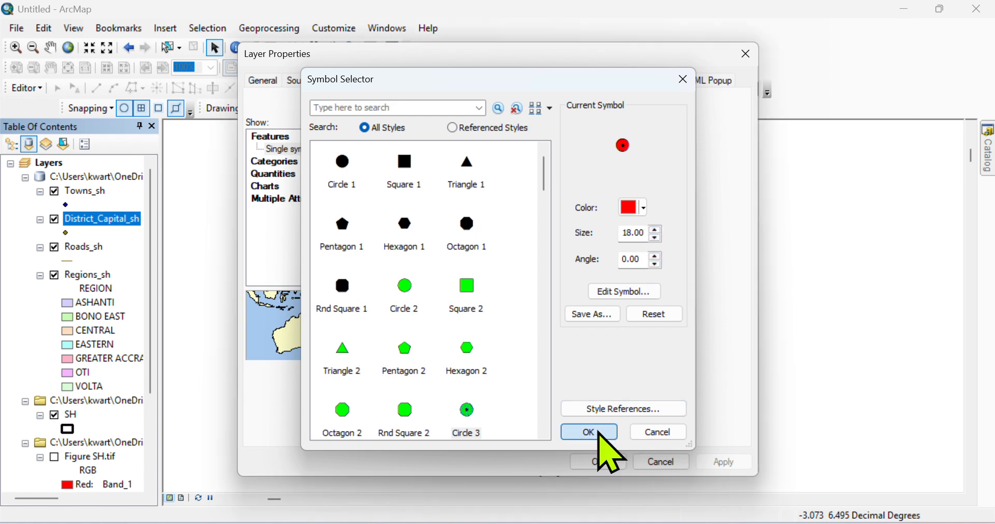
click(600, 435)
click(723, 461)
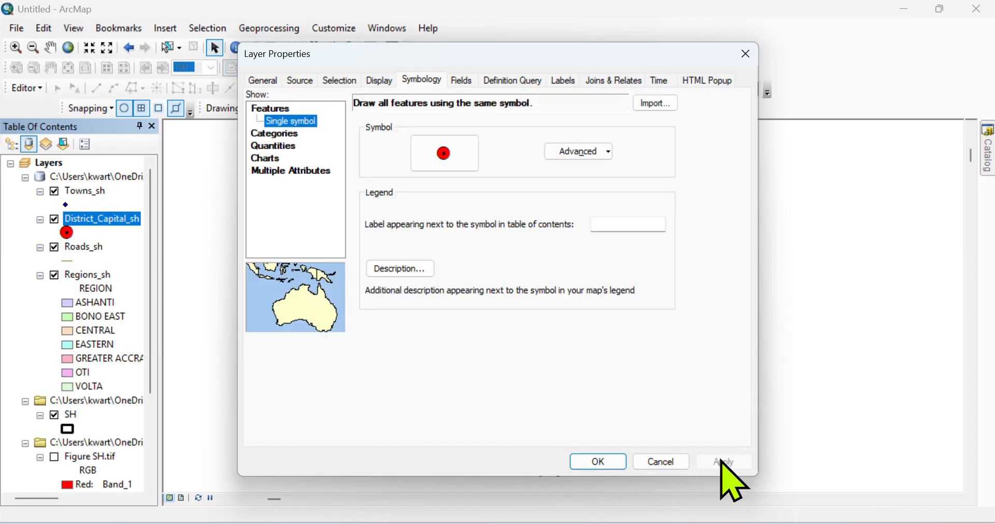
click(599, 463)
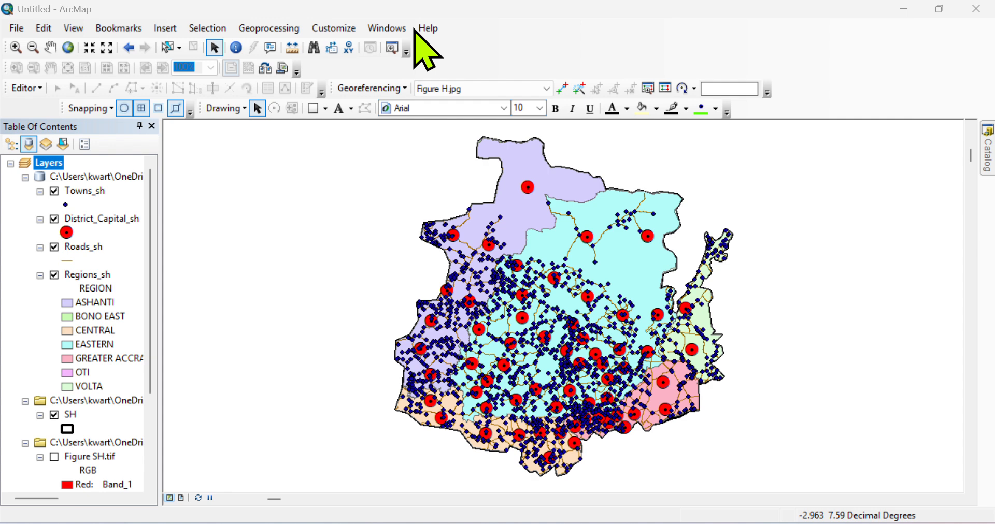
Remove the District_Capital_sh layer from the map.
click(122, 218)
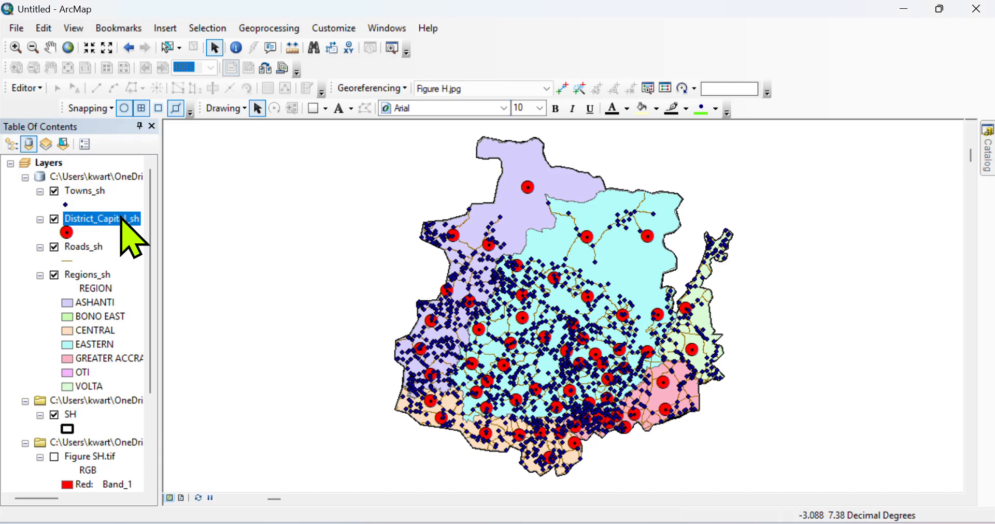
right_click(122, 218)
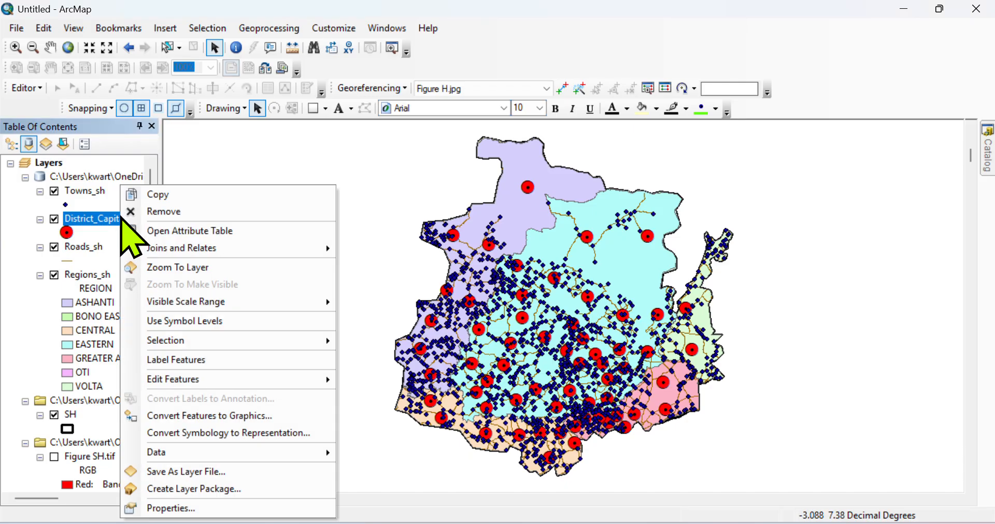
click(176, 212)
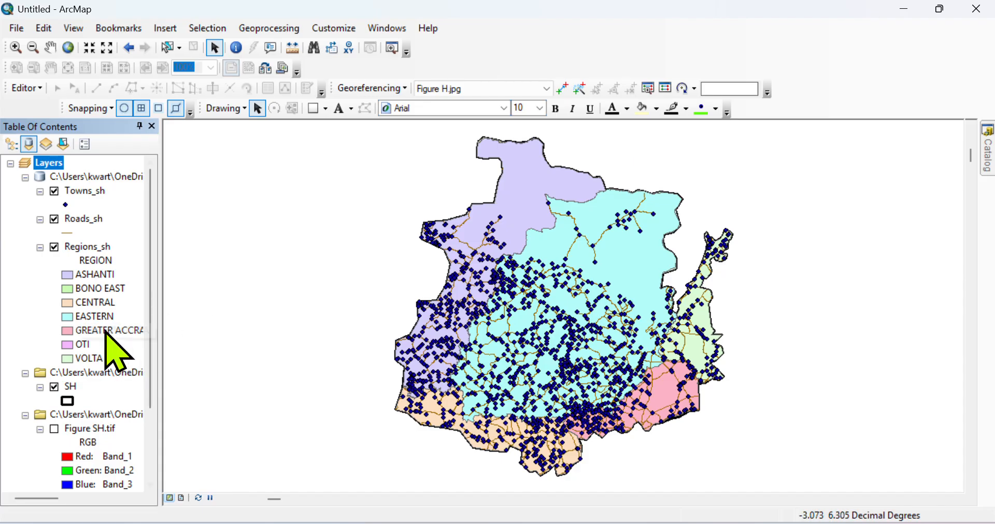
click(94, 190)
right_click(93, 191)
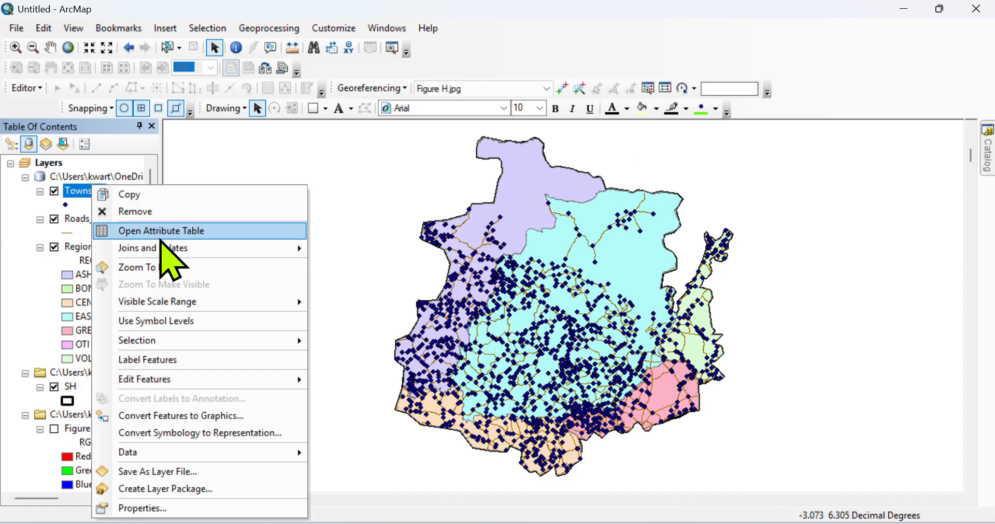
mouse_move(160, 252)
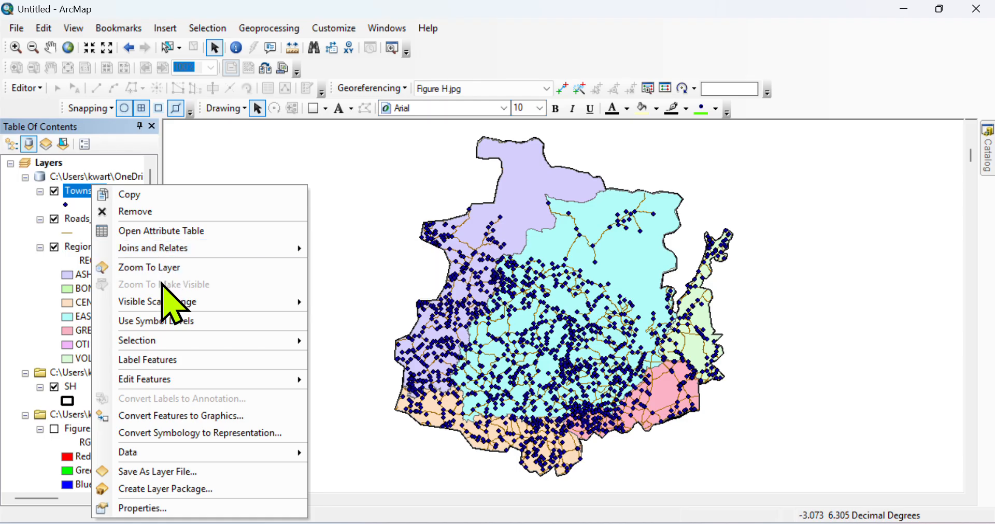
click(259, 175)
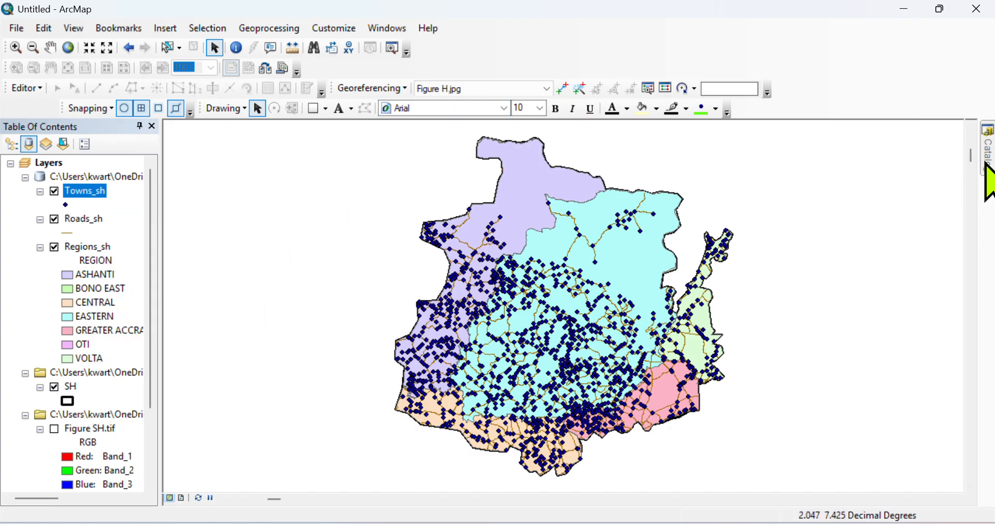
Add Regional_Capitals.shp from the catalog to the map.
mouse_move(986, 164)
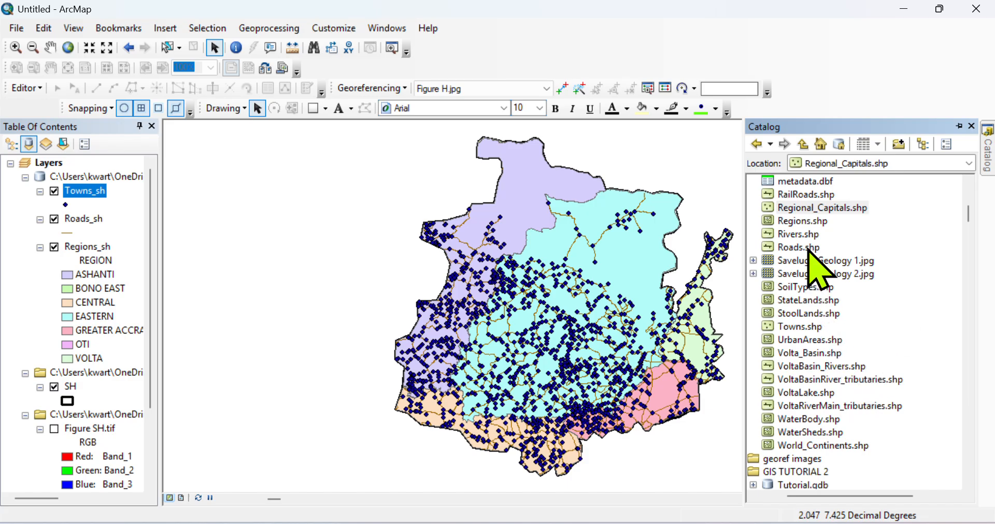
click(817, 196)
click(825, 209)
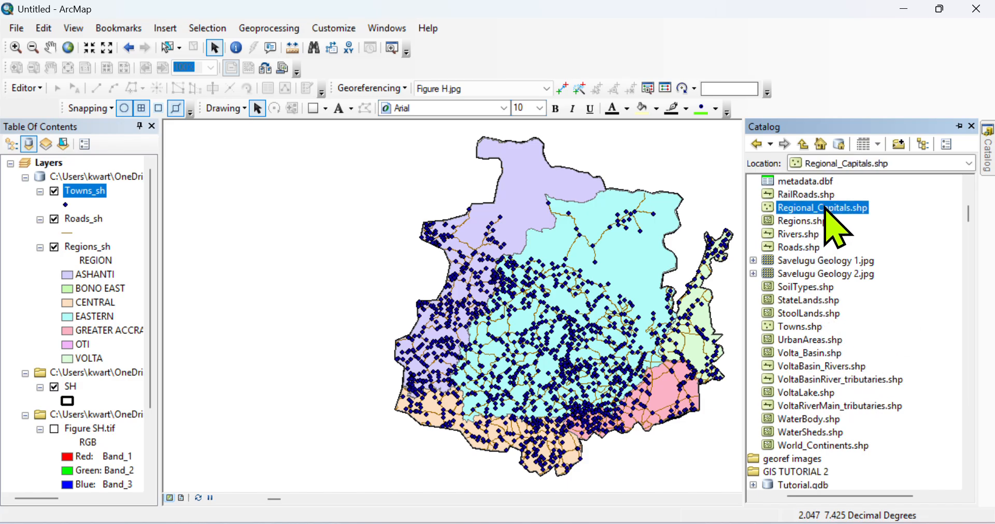
drag(826, 208, 538, 326)
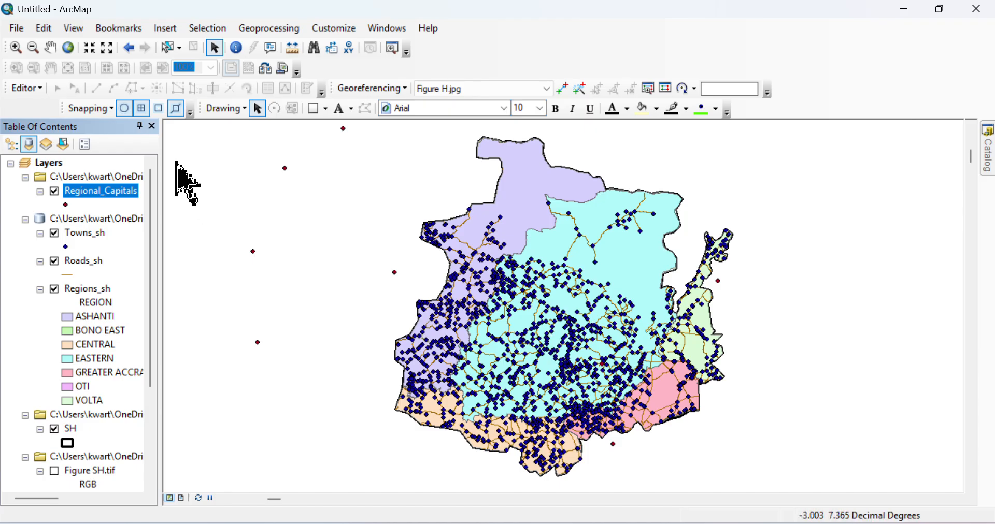
click(270, 28)
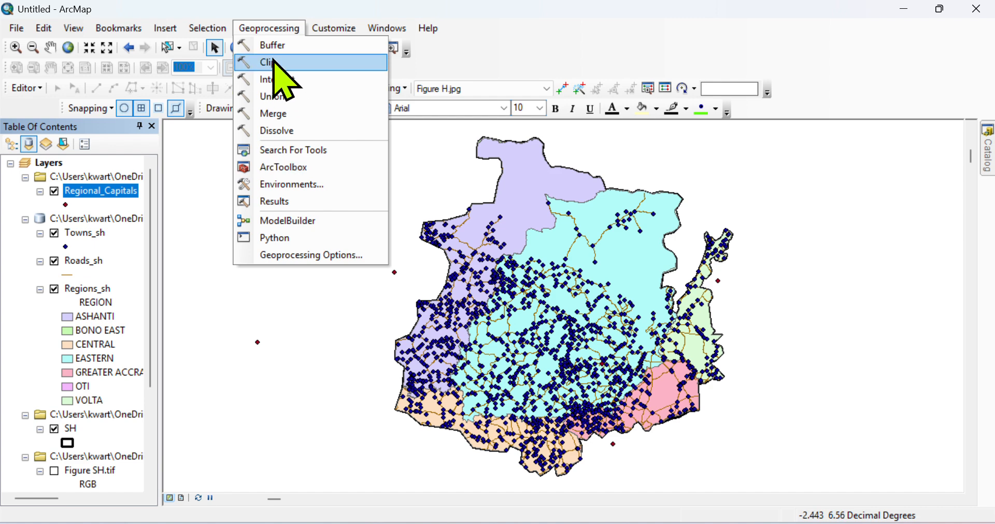
click(272, 45)
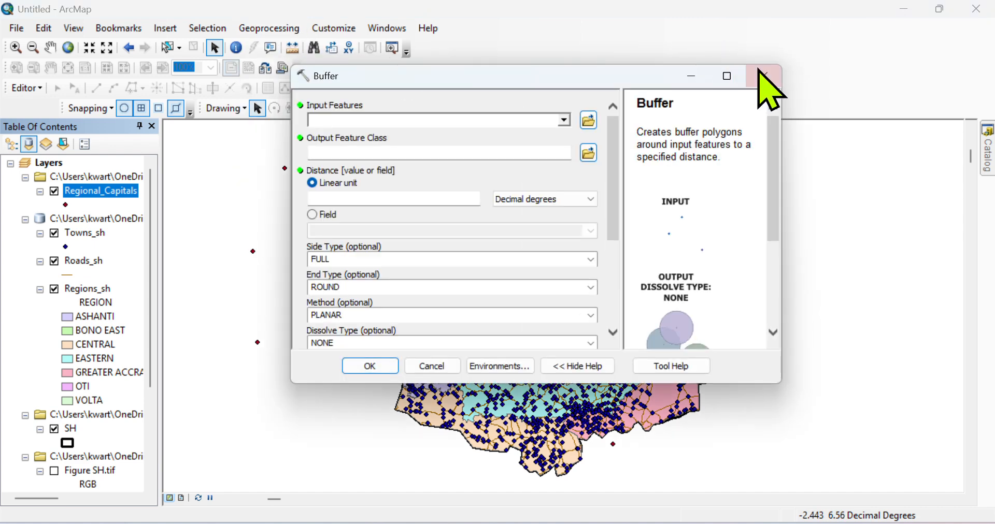
click(763, 76)
Clip Regional_Capitals to the SH boundary, saving the output as Regional_Capitals_sh in Tutorial.gdb.
click(283, 28)
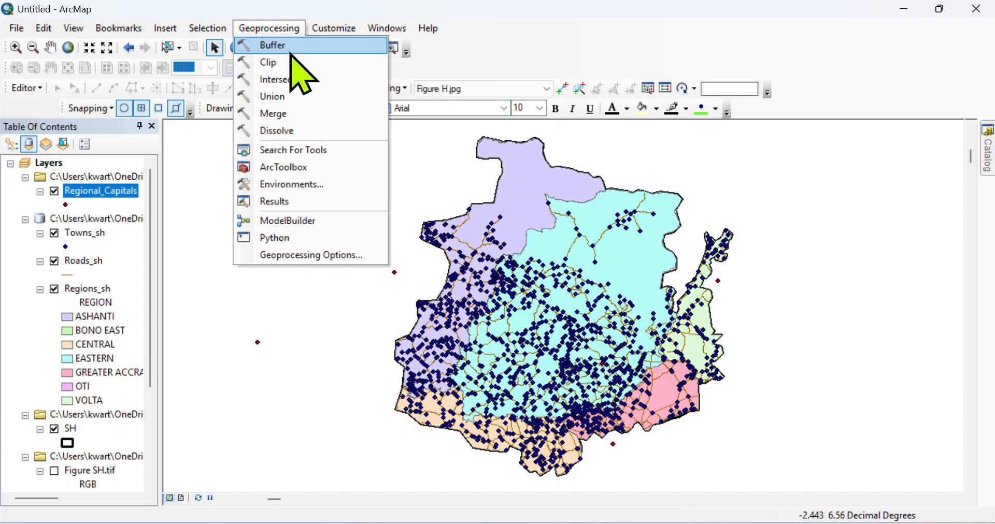
click(290, 62)
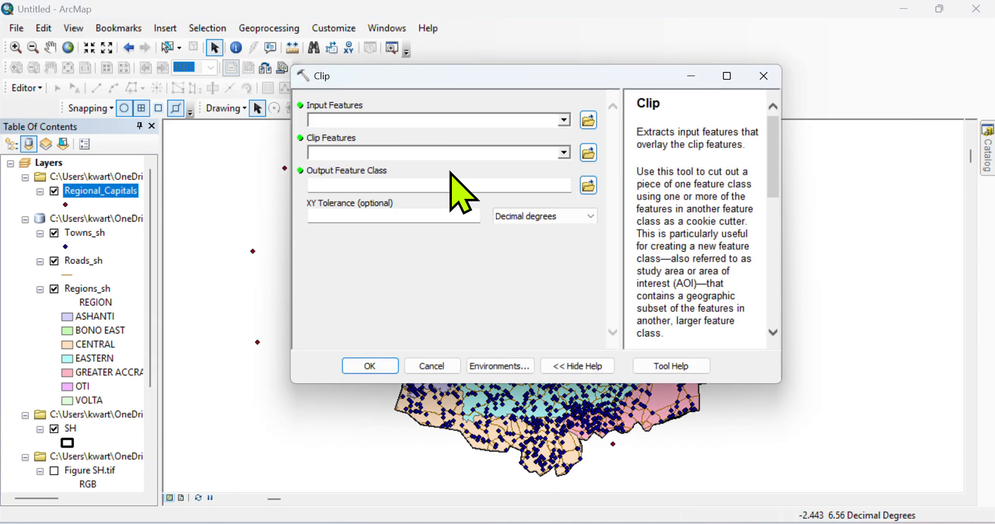
click(564, 120)
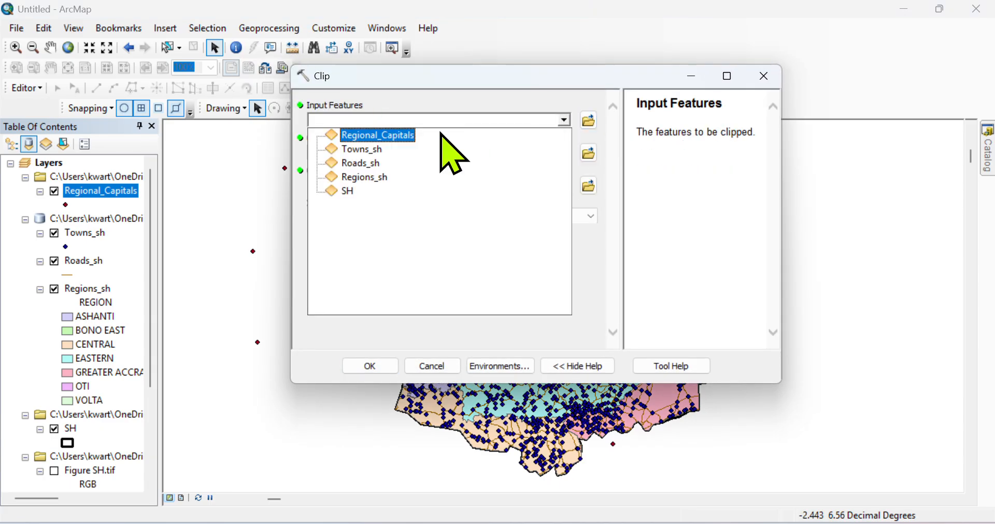
click(408, 135)
click(564, 153)
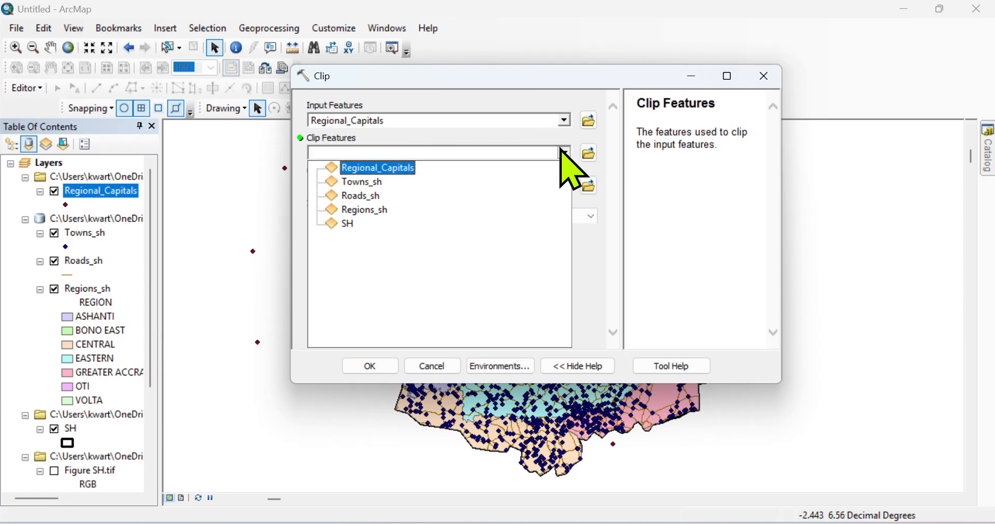
click(349, 226)
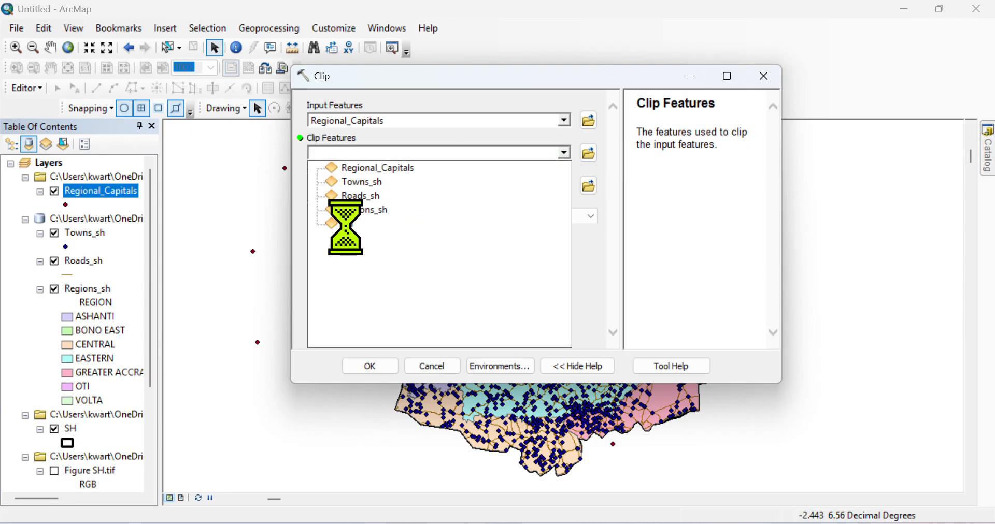
click(589, 186)
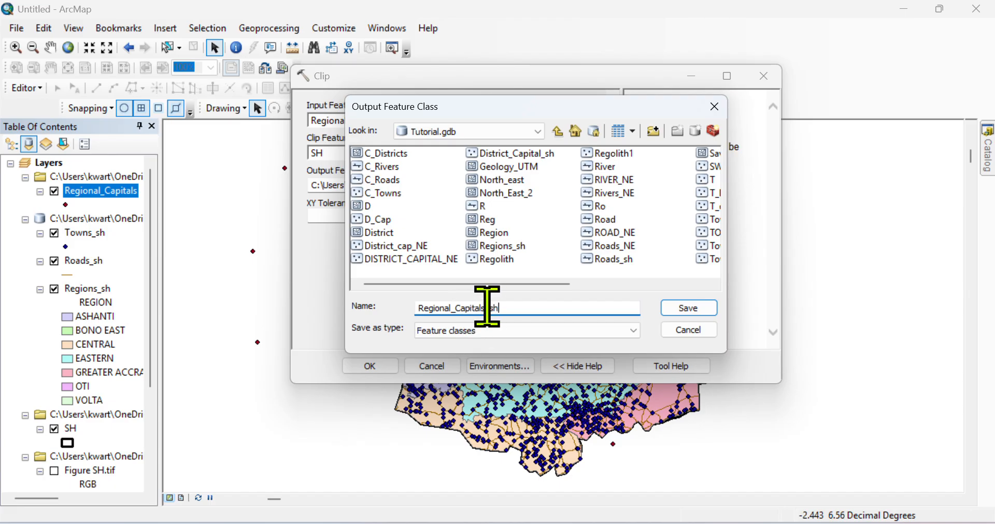
click(684, 309)
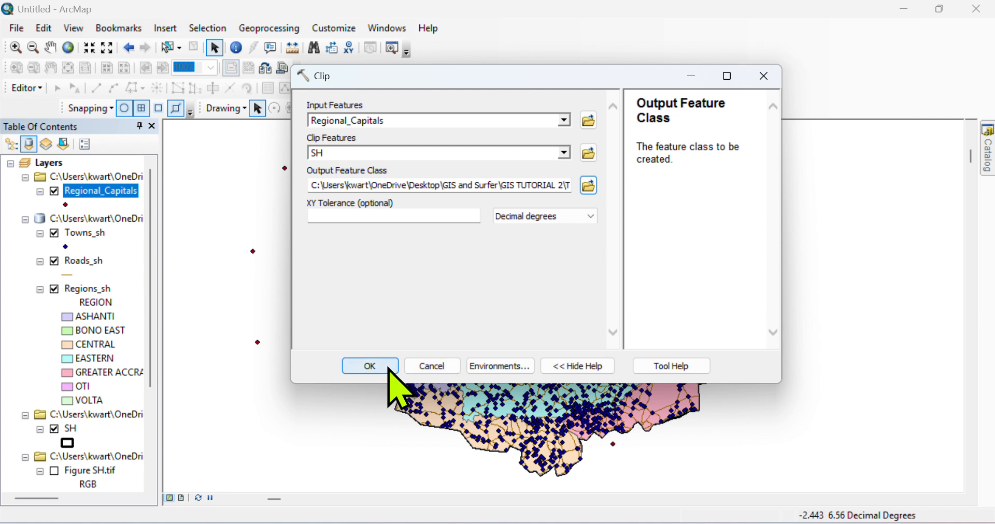
click(383, 365)
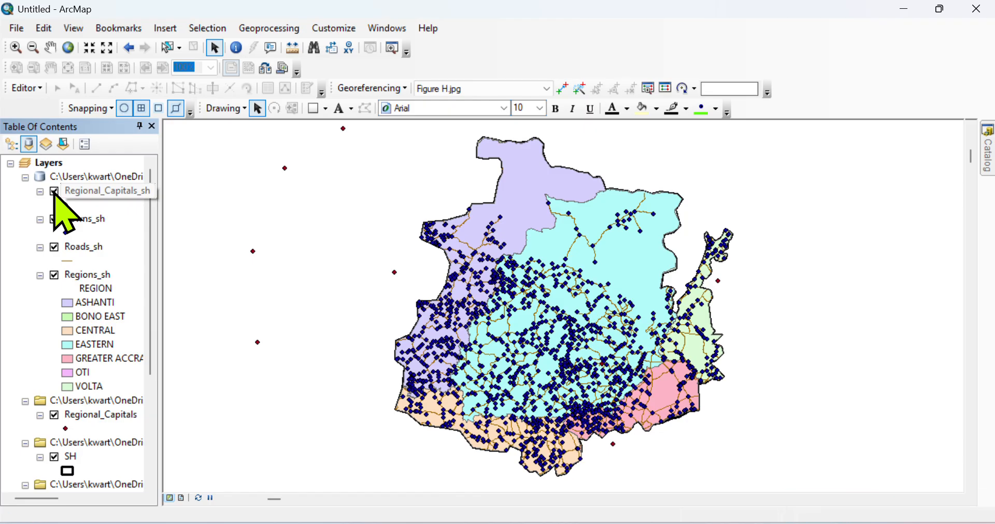
Hide the original Regional_Capitals layer and remove it from the map, keeping the clipped version.
click(78, 192)
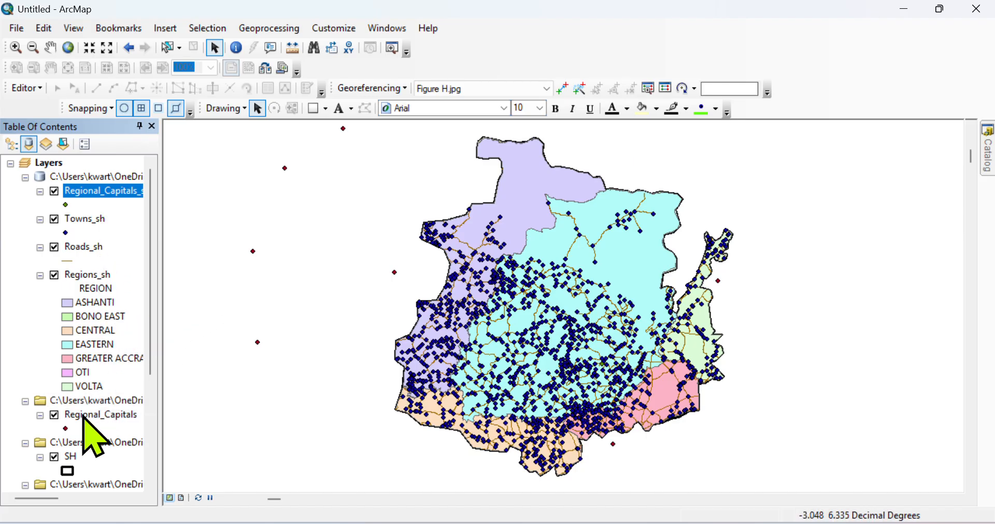
click(55, 415)
right_click(87, 414)
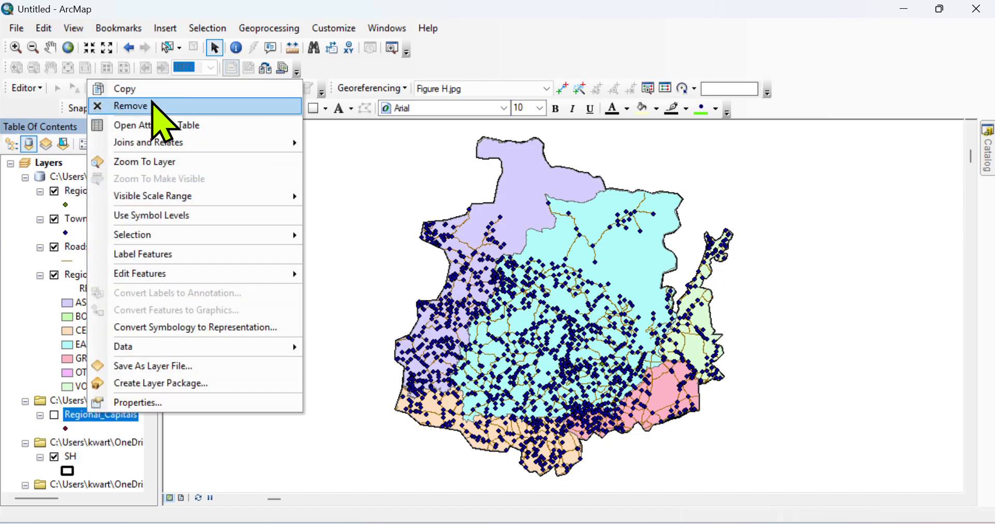
click(154, 106)
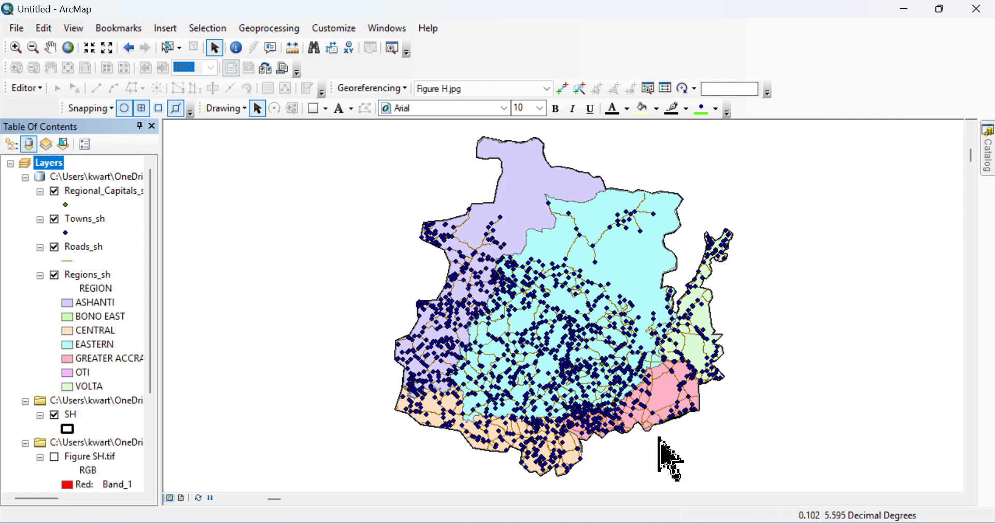
click(98, 193)
right_click(98, 192)
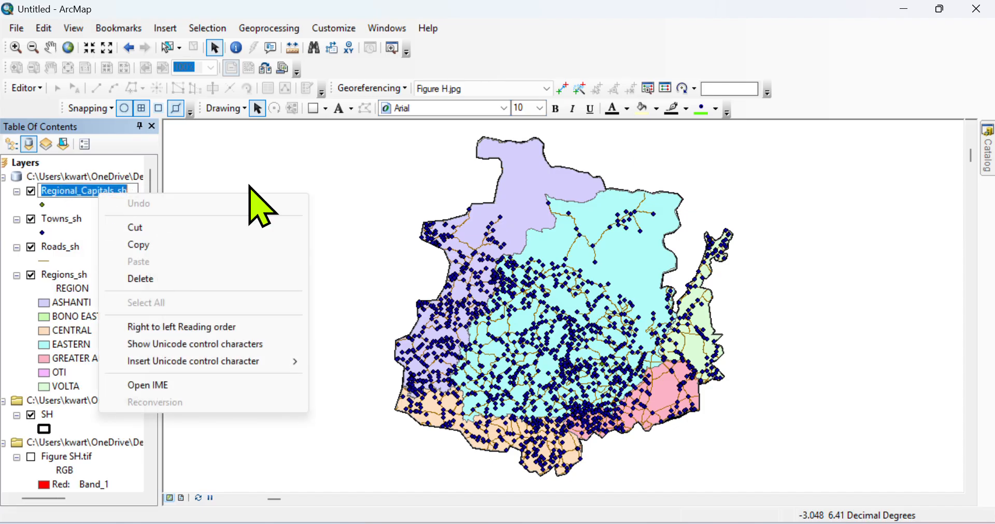
click(324, 179)
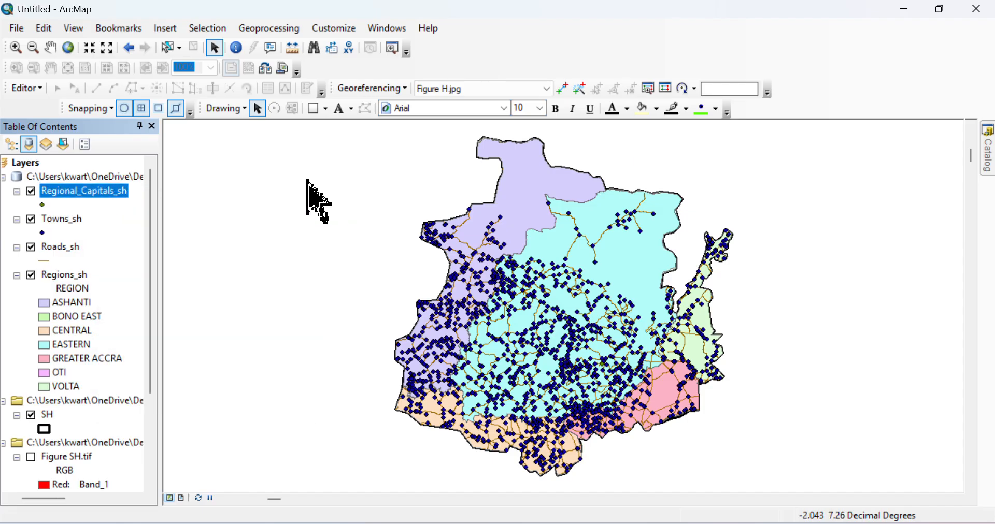
right_click(97, 192)
click(360, 185)
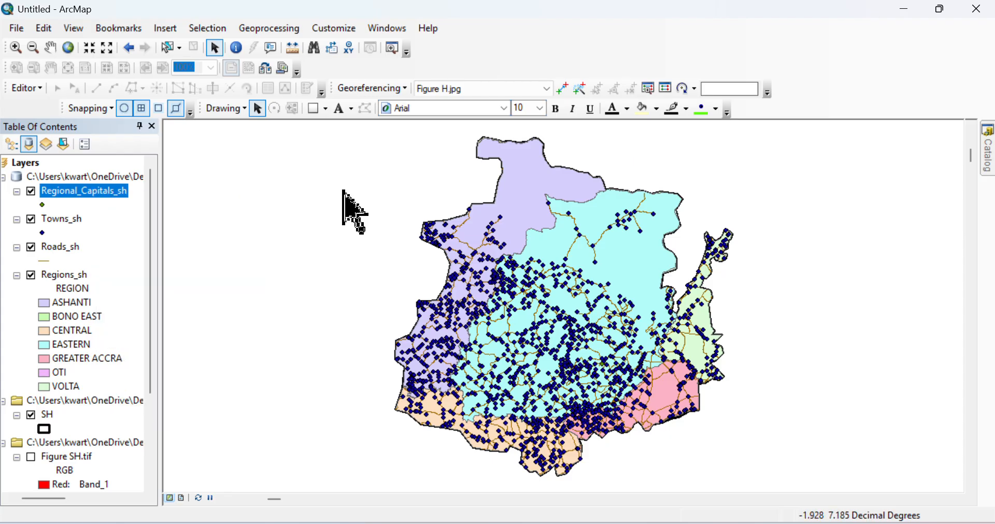
Change the Regional_Capitals_sh symbol to a red Circle 3 marker of size 18.
click(47, 205)
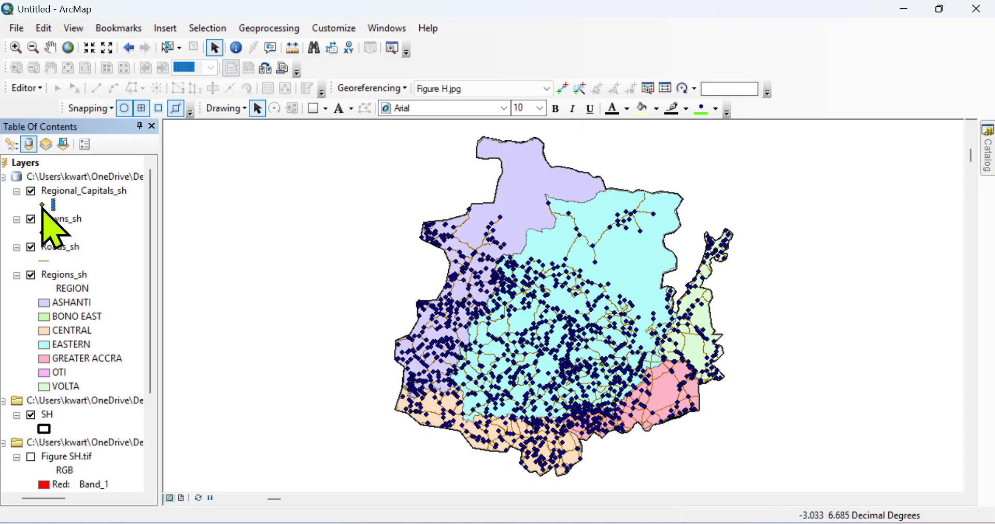
click(42, 206)
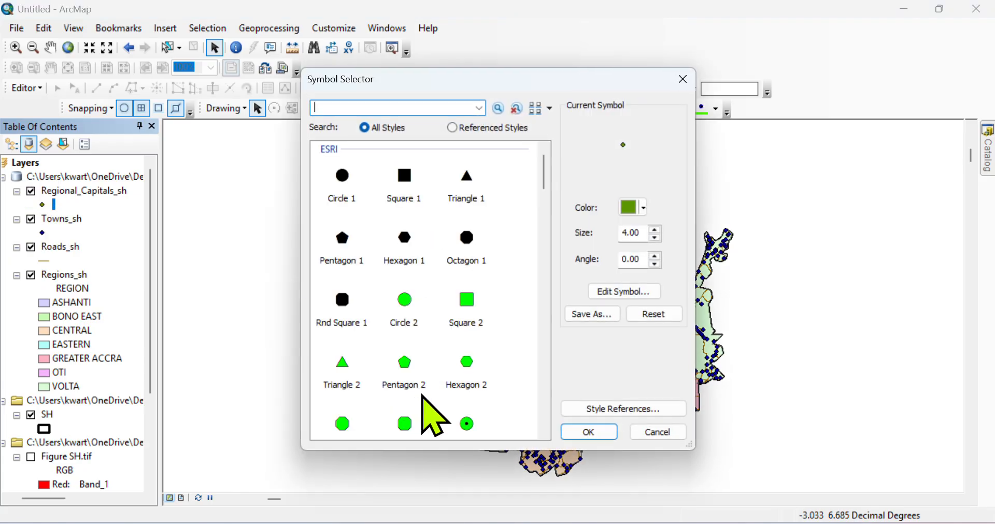
click(469, 425)
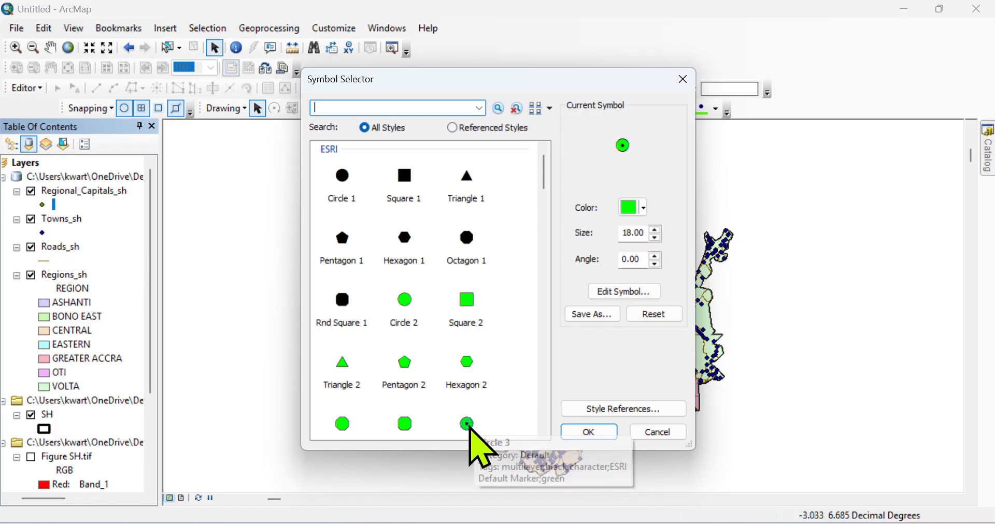
click(644, 209)
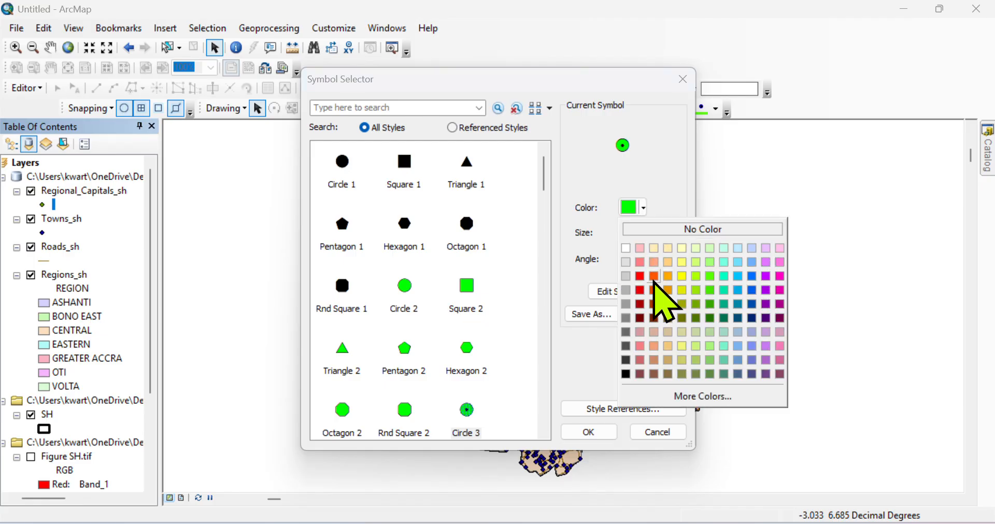
click(640, 276)
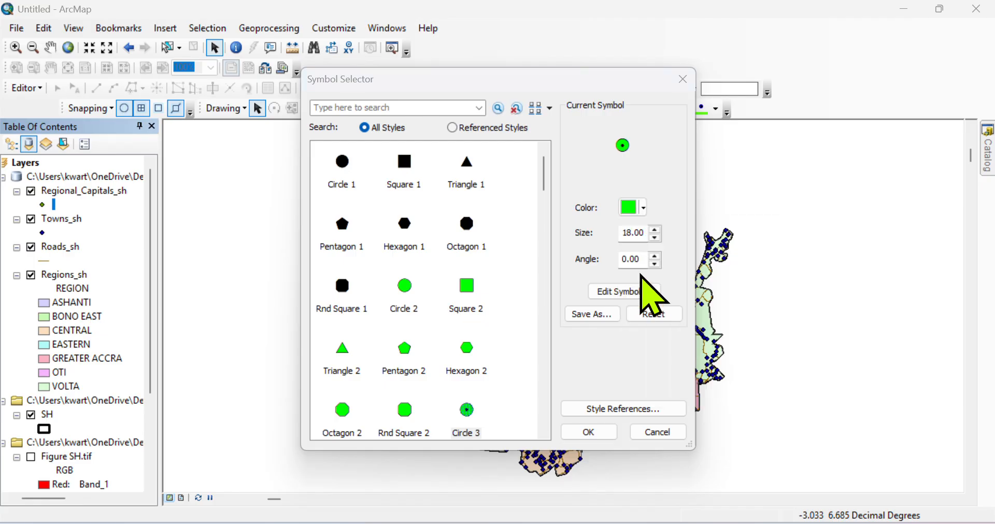
click(601, 434)
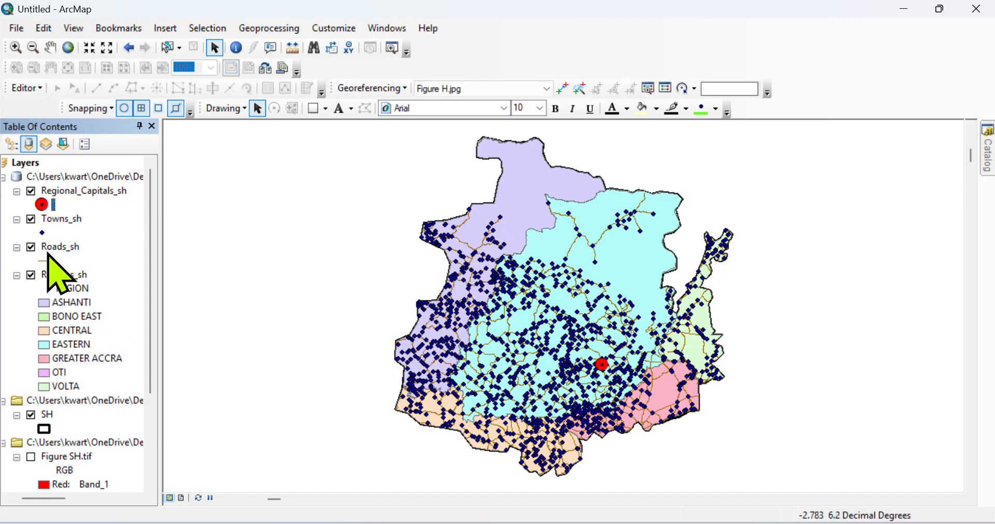
Turn on feature labels for the Towns_sh layer.
click(58, 220)
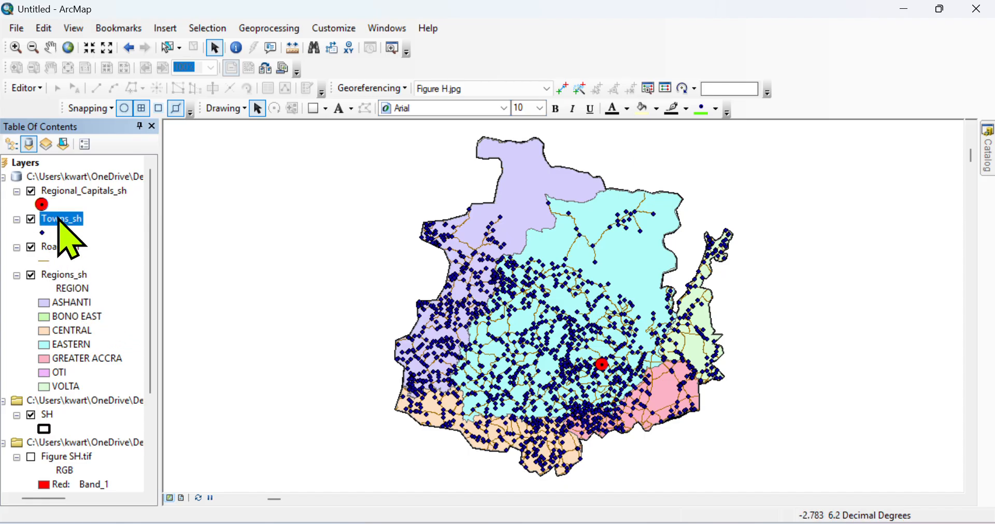
right_click(58, 220)
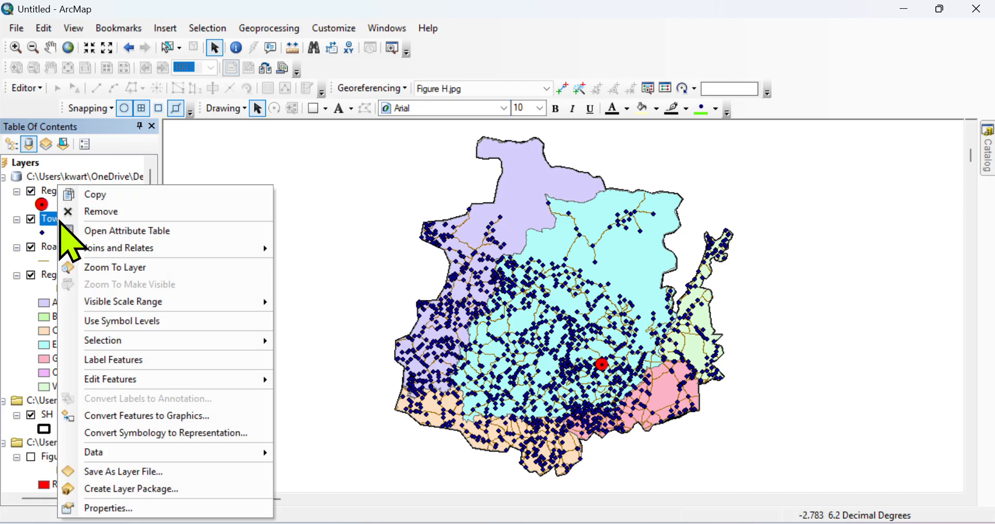
click(125, 360)
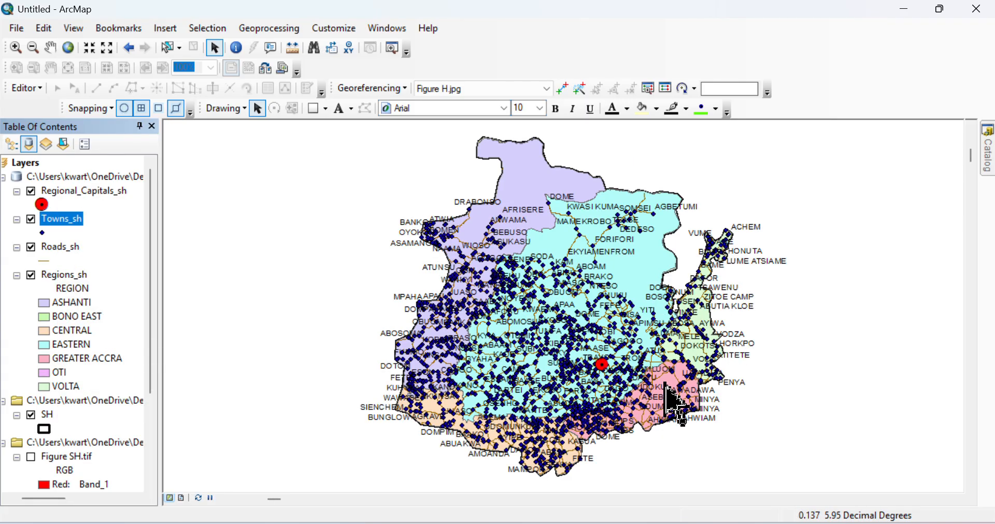
Turn on feature labels for the Regional_Capitals_sh layer.
click(91, 196)
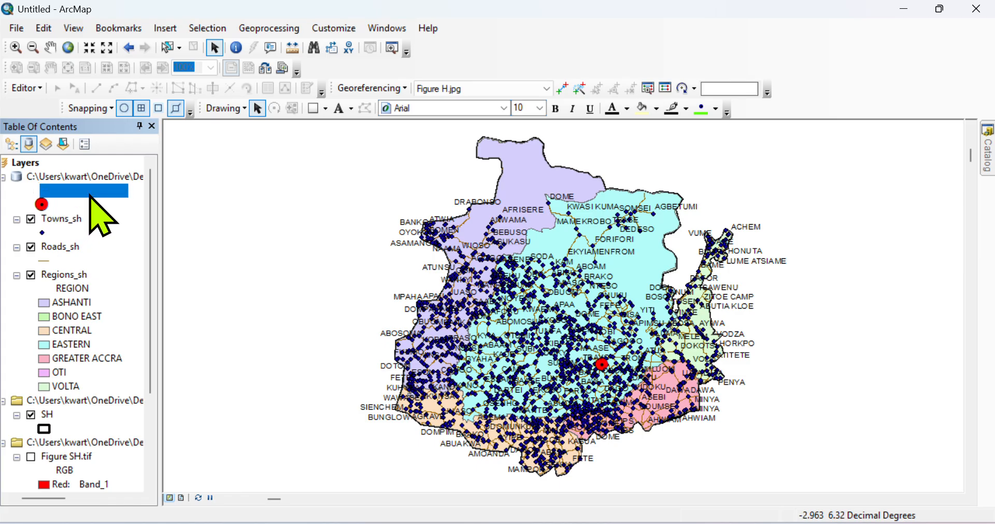
right_click(98, 190)
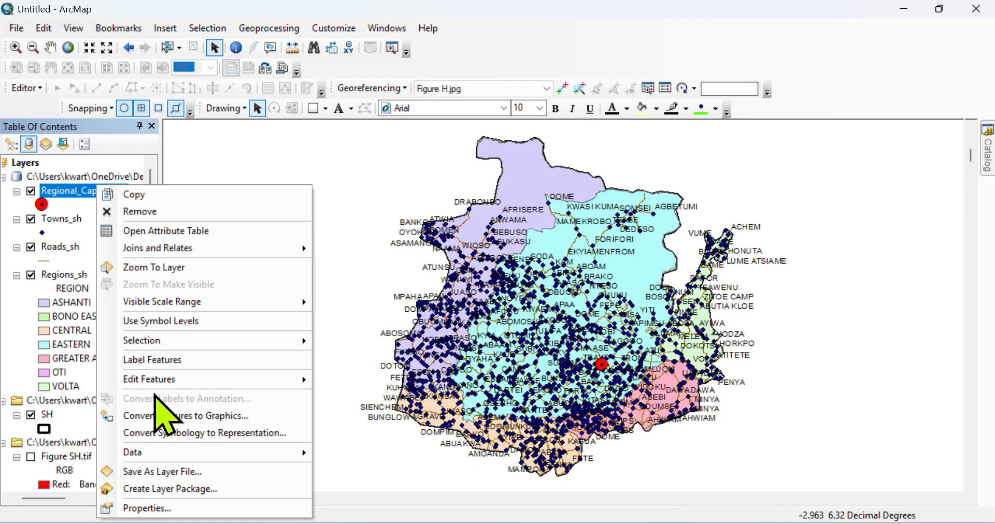
click(159, 359)
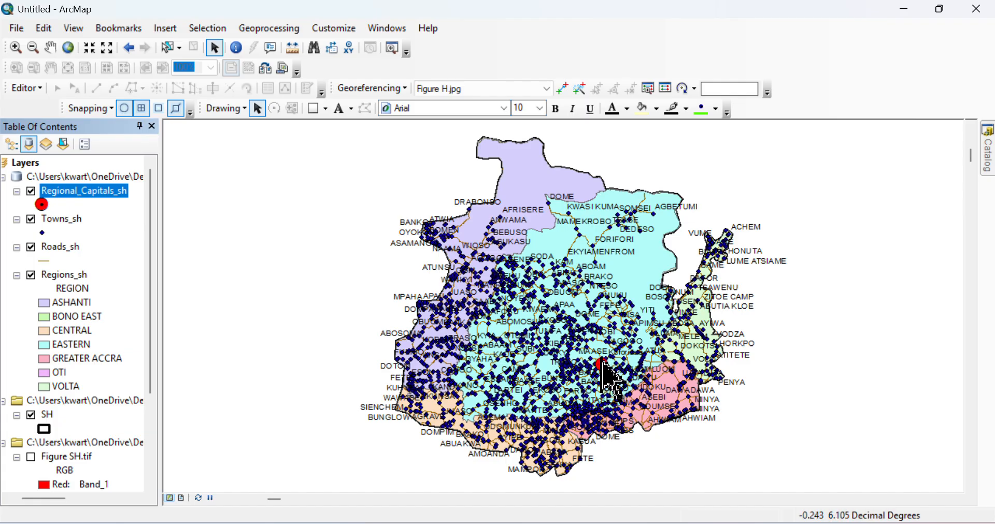
Format the Regional_Capitals_sh layer's labels as bold, size 16 and red.
right_click(85, 192)
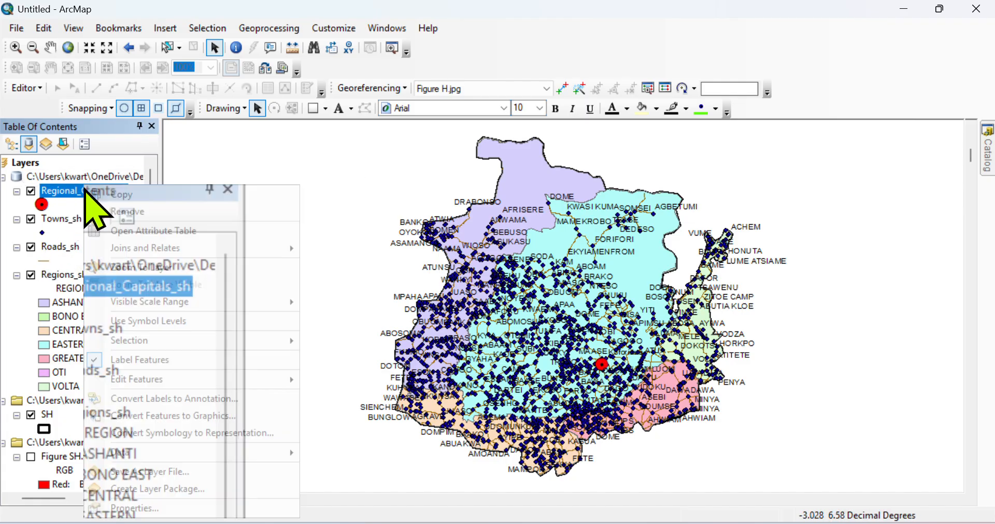
click(154, 508)
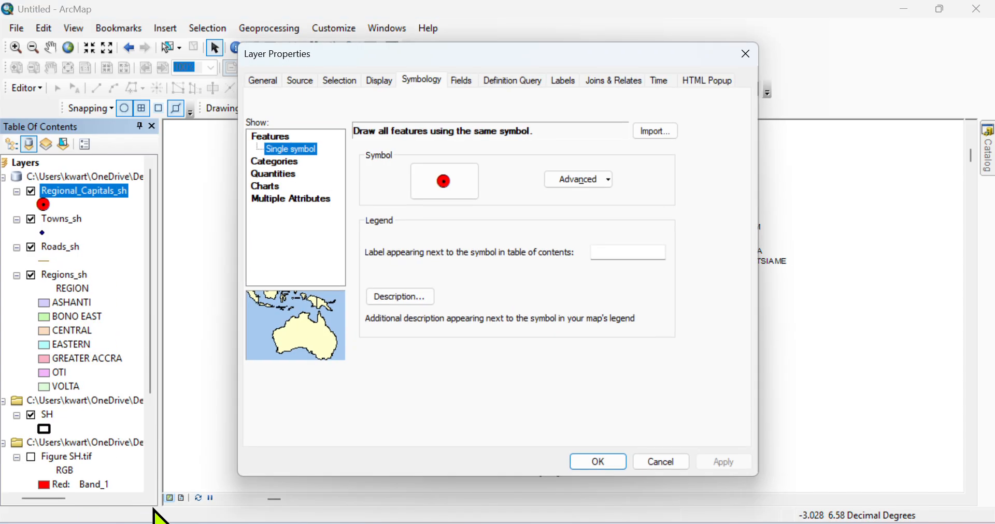
click(566, 79)
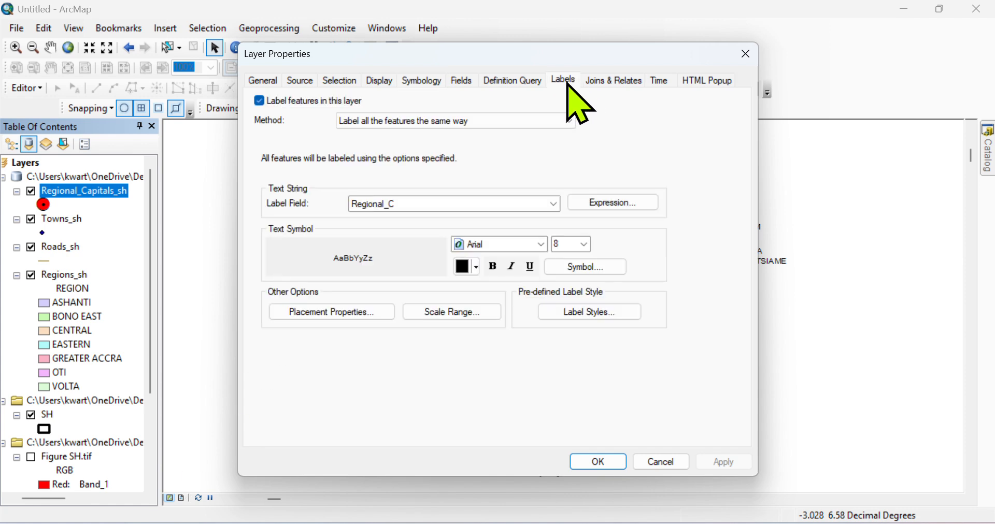
click(493, 269)
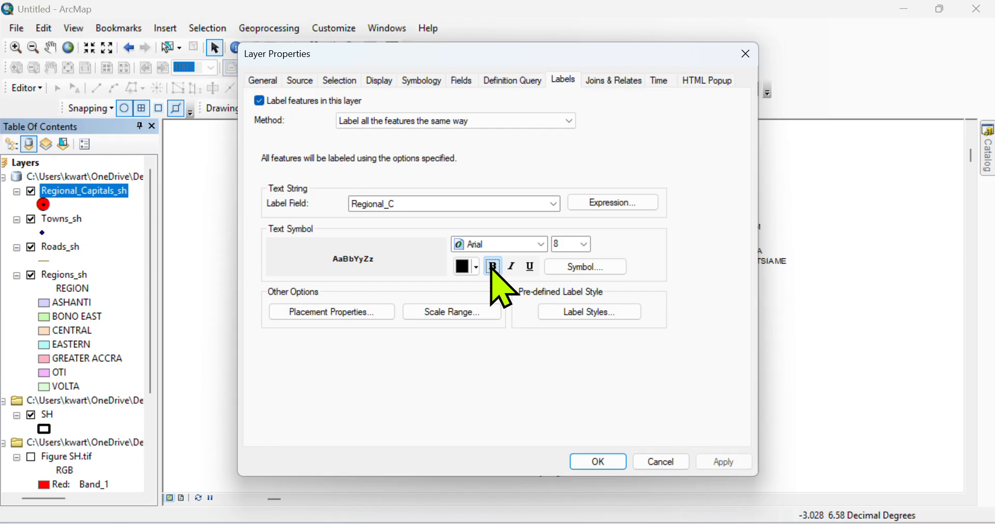
click(584, 245)
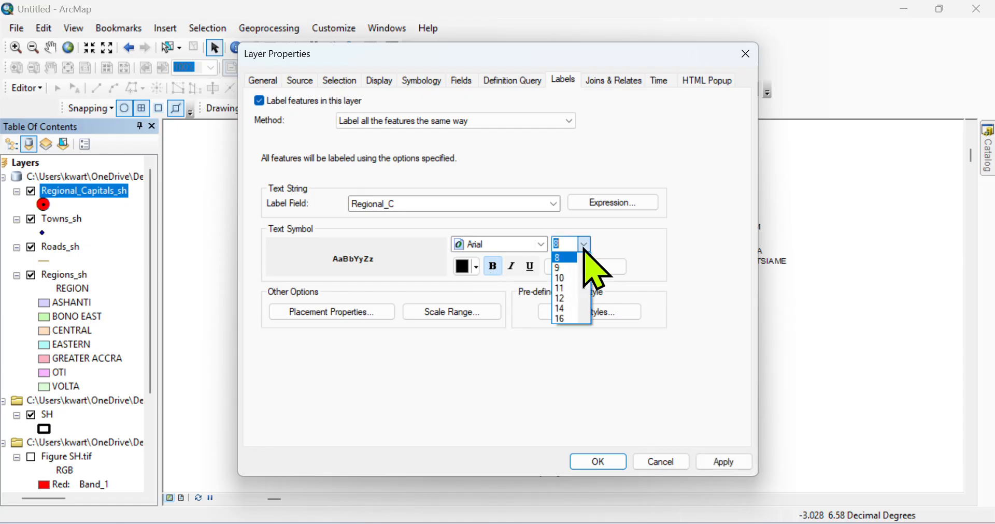
click(564, 319)
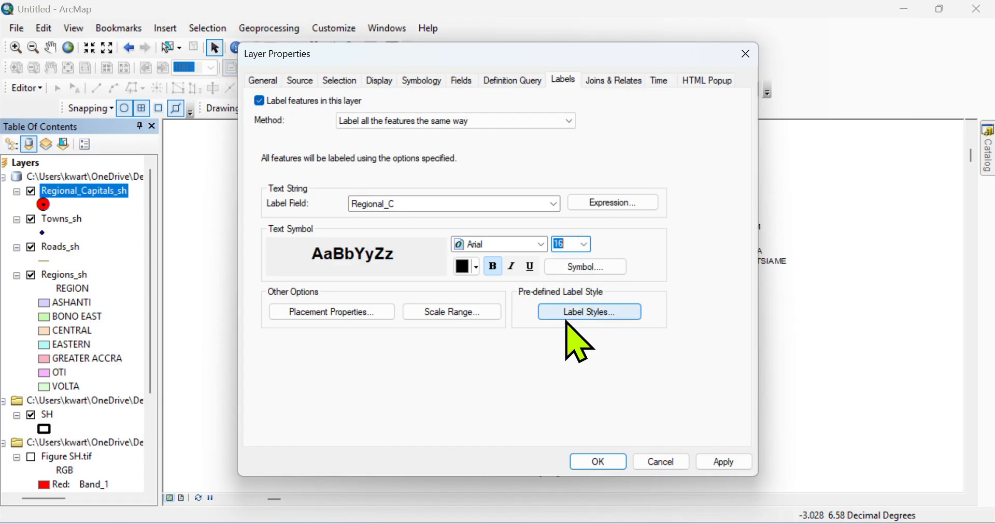
click(468, 267)
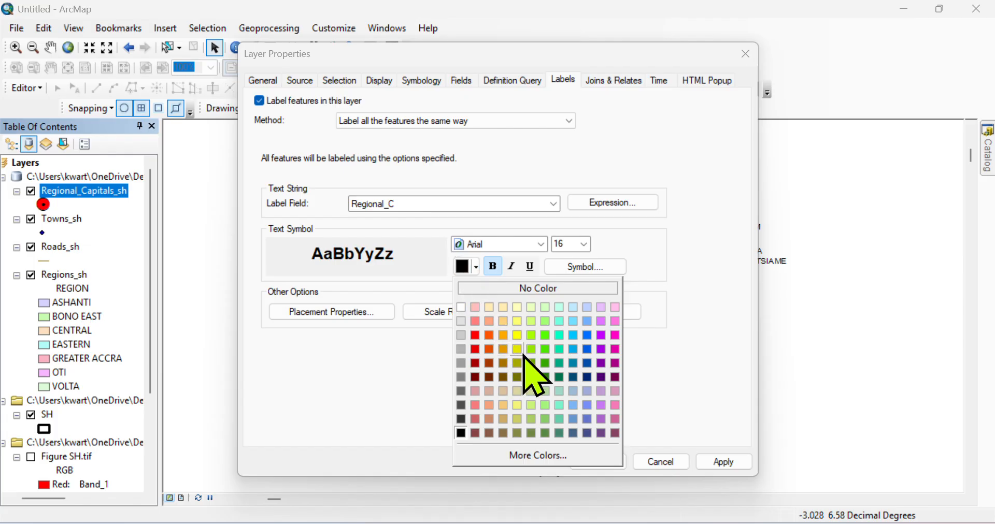
click(475, 336)
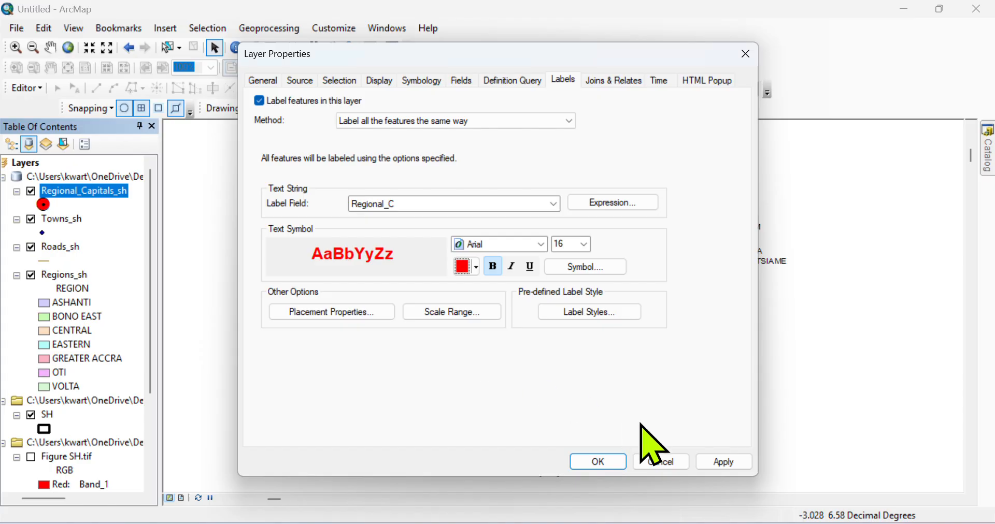
click(729, 464)
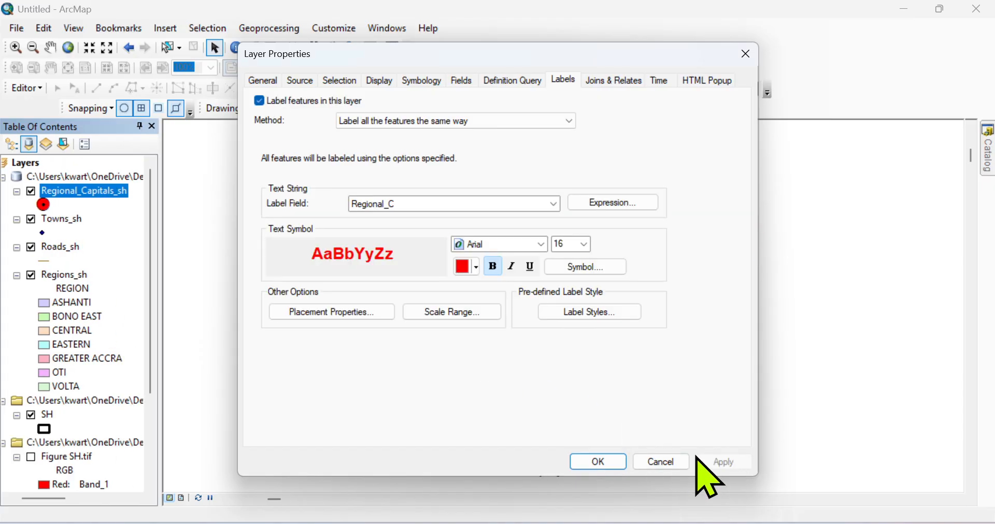
click(601, 462)
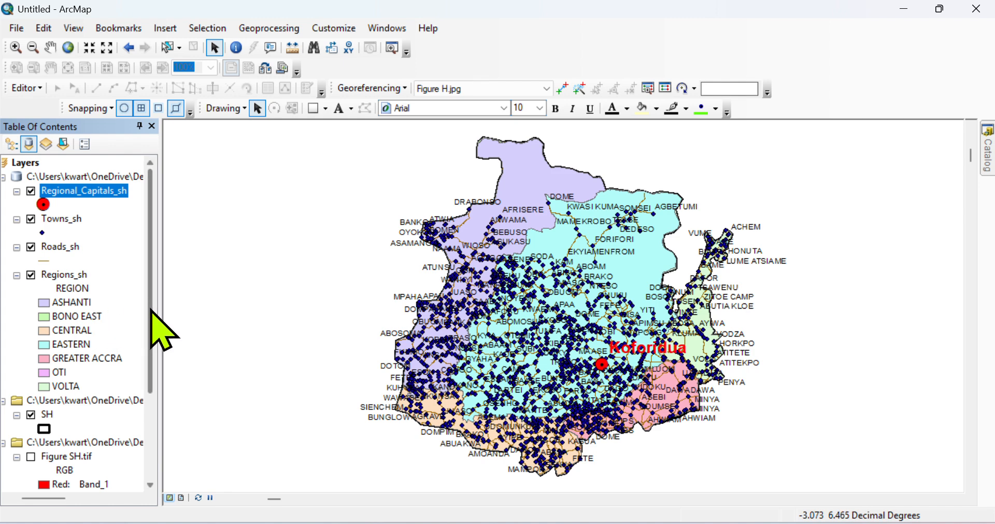
Switch the map to layout view and apply the ISO A4 Landscape page template.
scroll(144, 326, down, 2)
scroll(156, 371, up, 2)
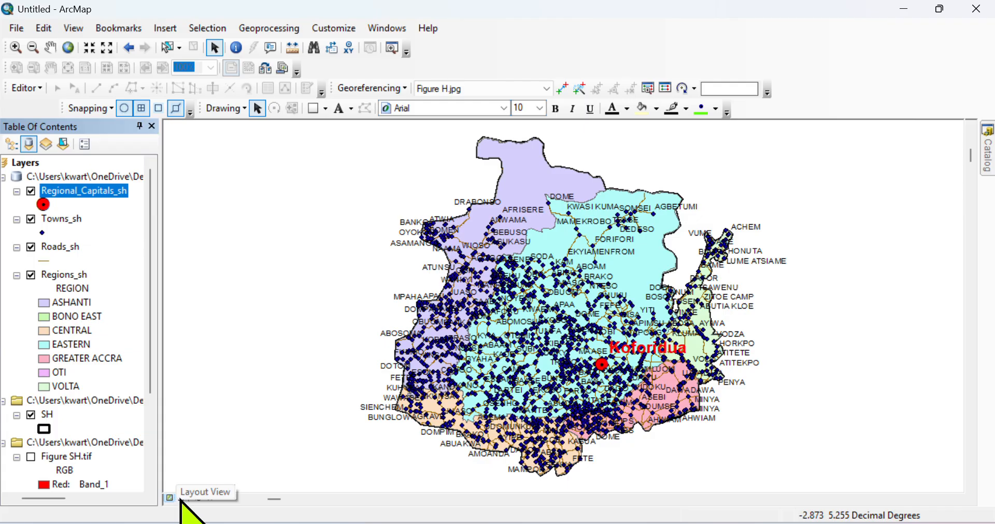
click(74, 28)
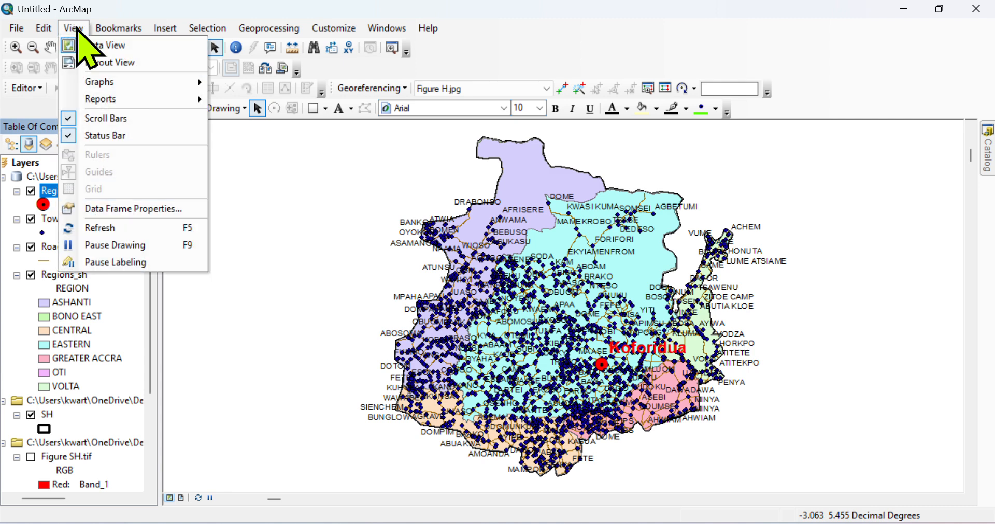
click(132, 62)
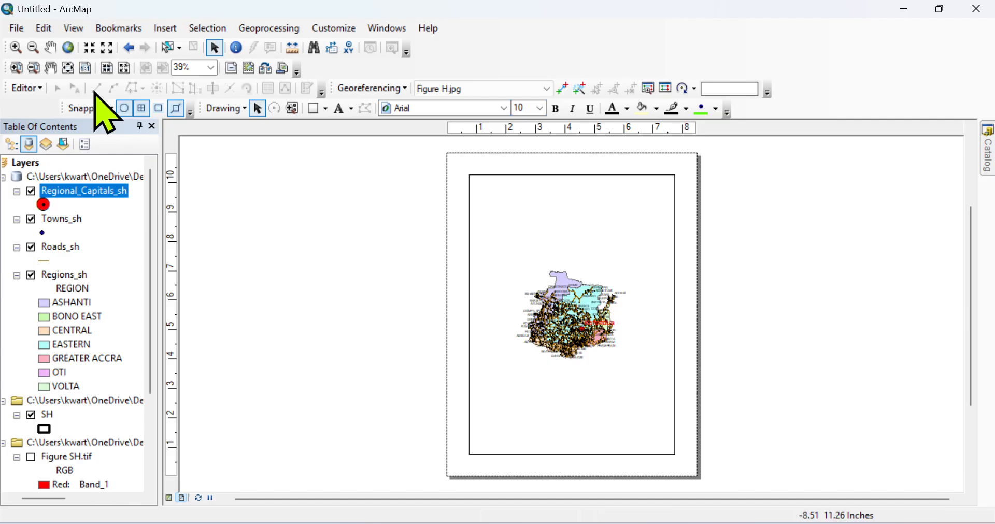
click(266, 72)
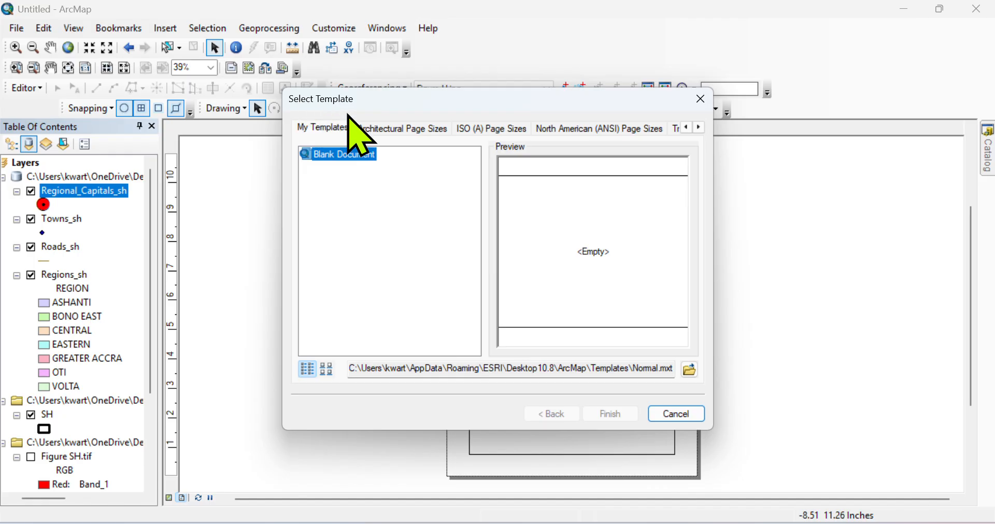
click(470, 130)
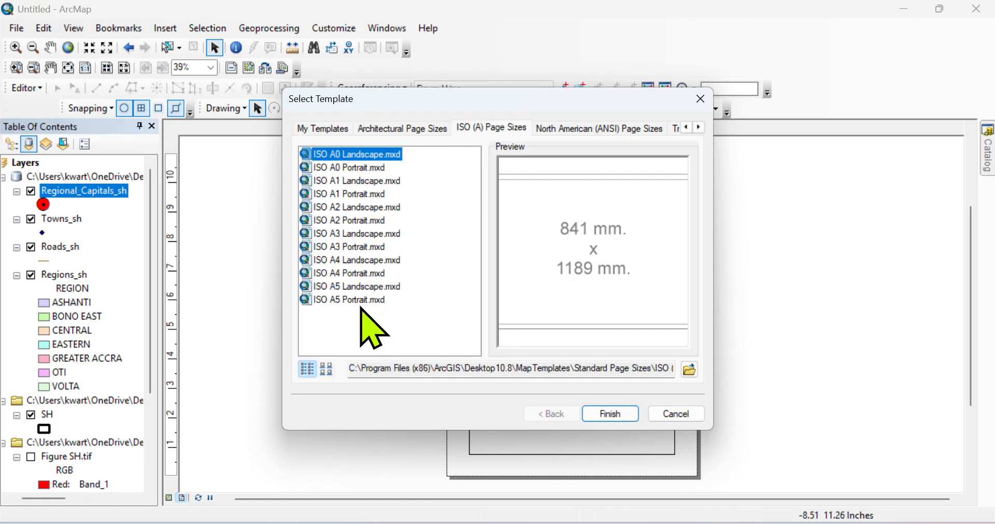
click(330, 263)
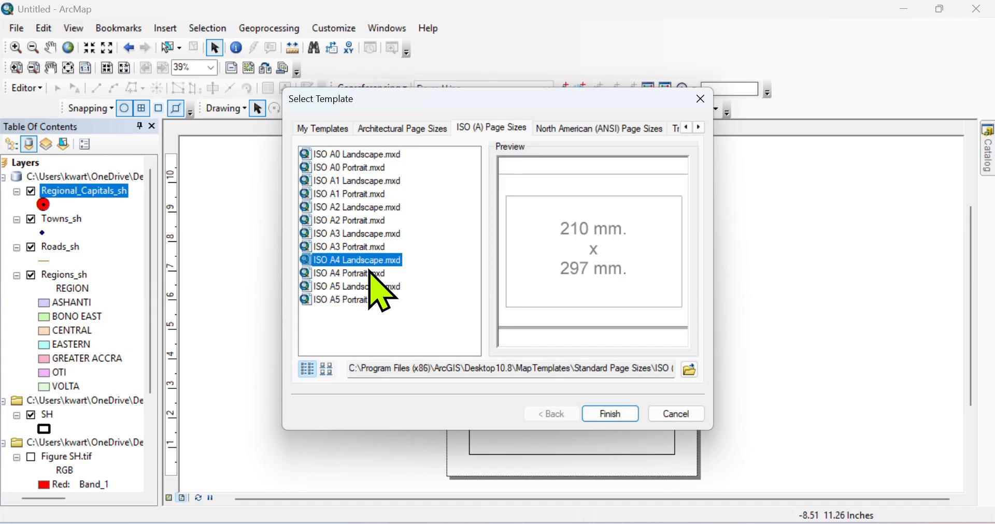
click(615, 415)
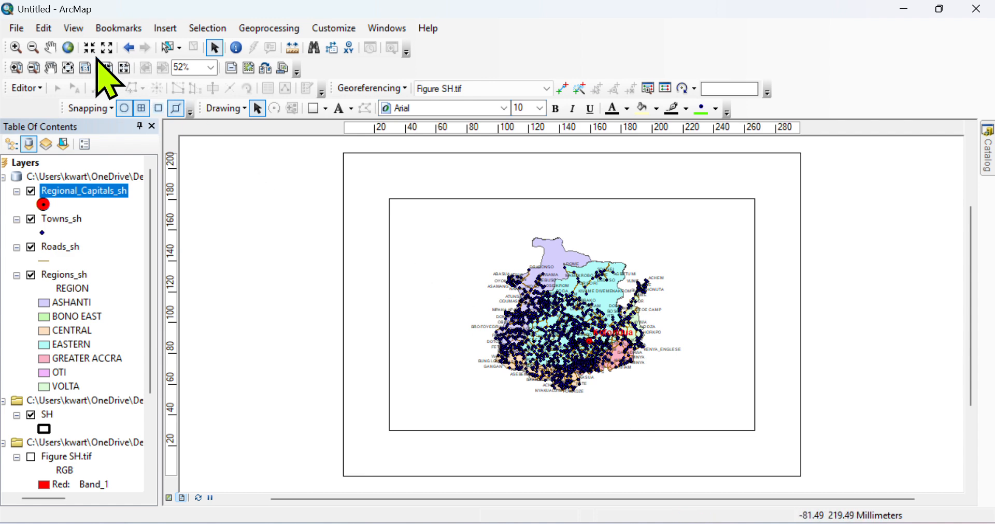
click(71, 71)
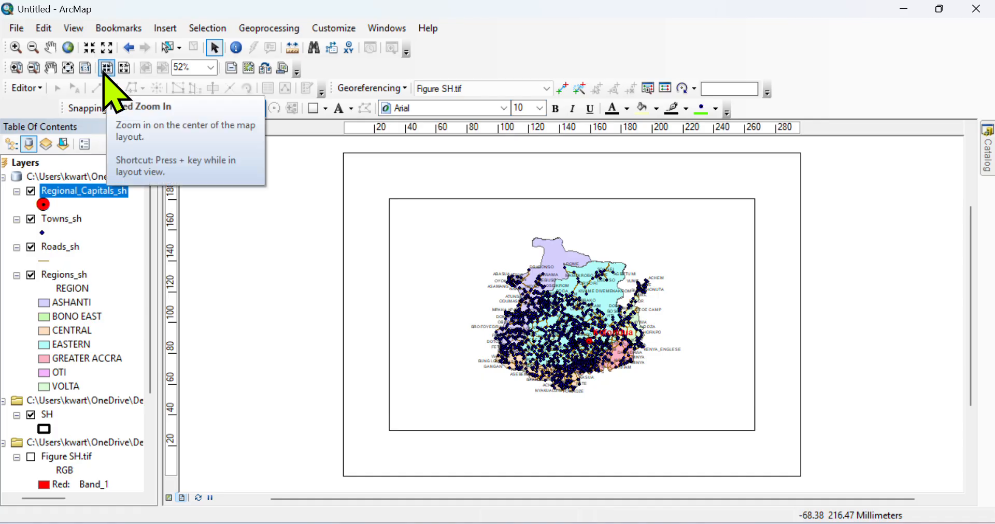
click(86, 67)
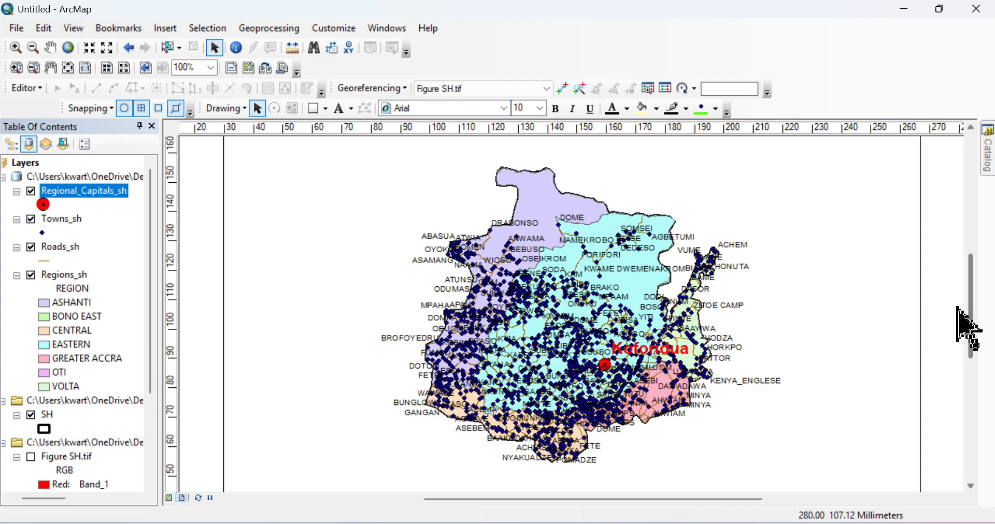
drag(973, 332, 988, 441)
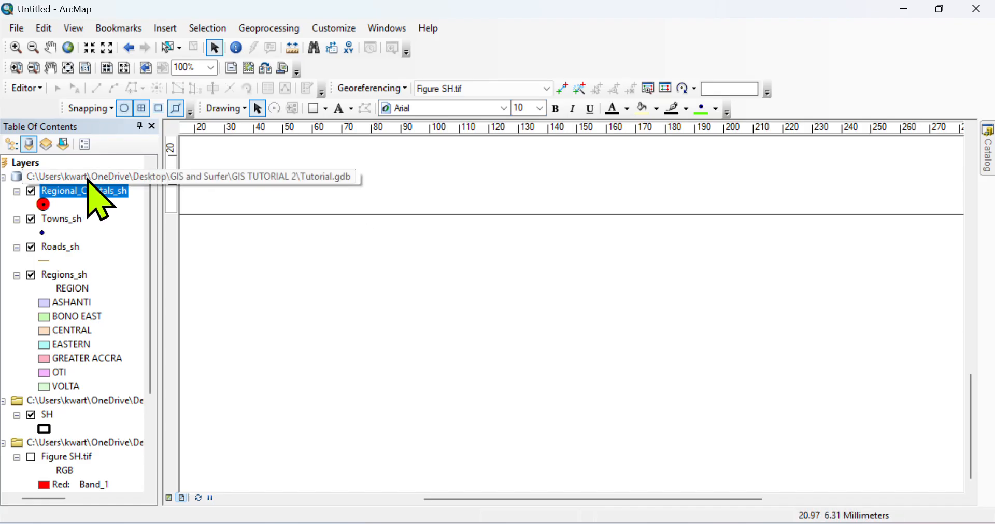
click(85, 68)
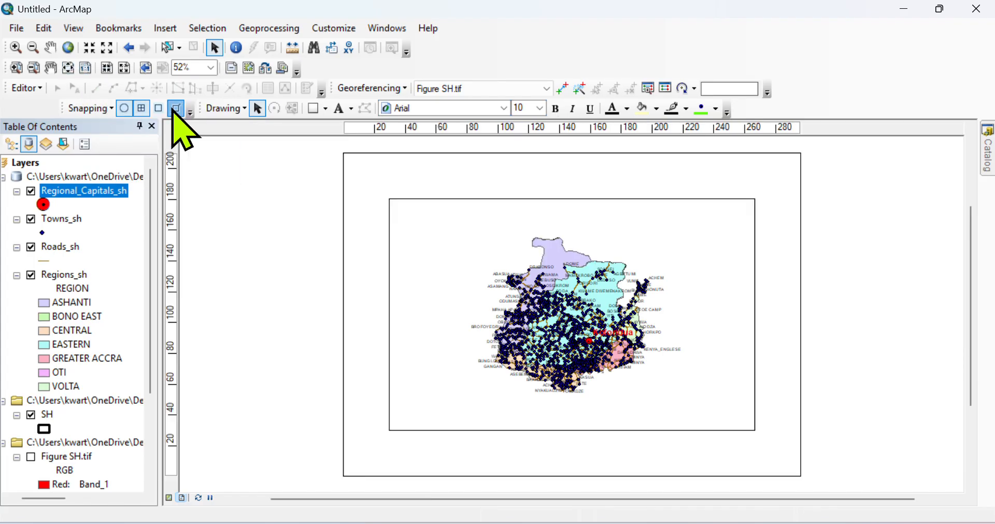
Enlarge the data frame on the A4 page and reposition it so it sits centred within the page edges.
click(541, 322)
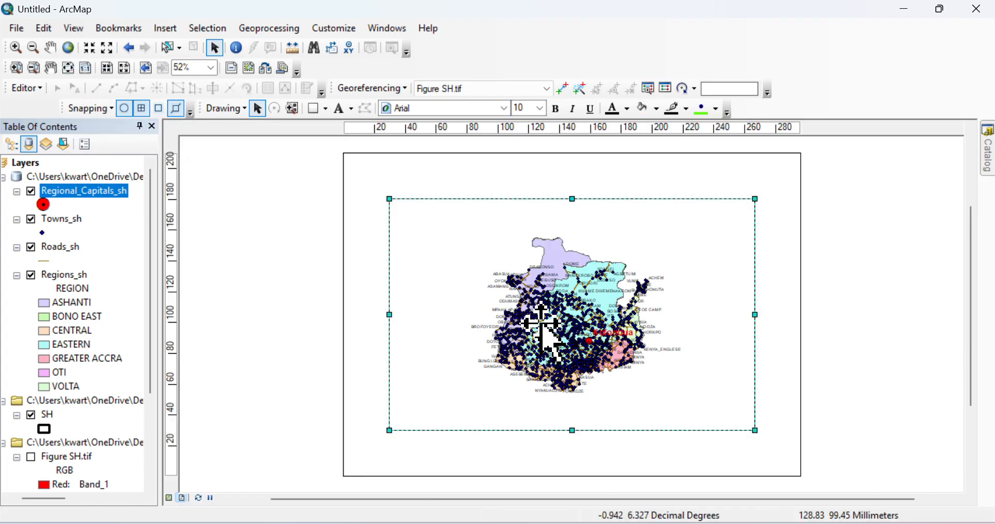
drag(389, 199, 352, 175)
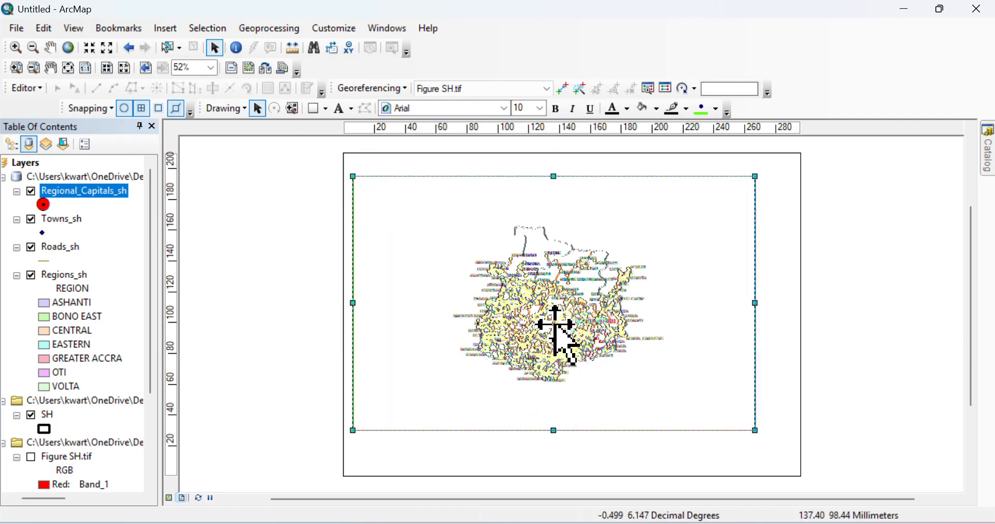
mouse_move(554, 325)
mouse_down()
mouse_move(581, 331)
mouse_move(571, 331)
mouse_up()
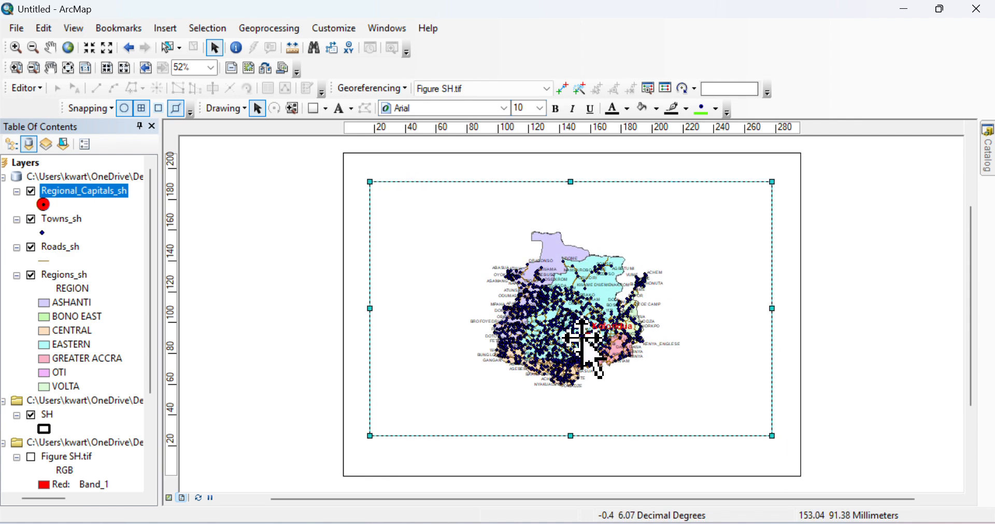
click(793, 387)
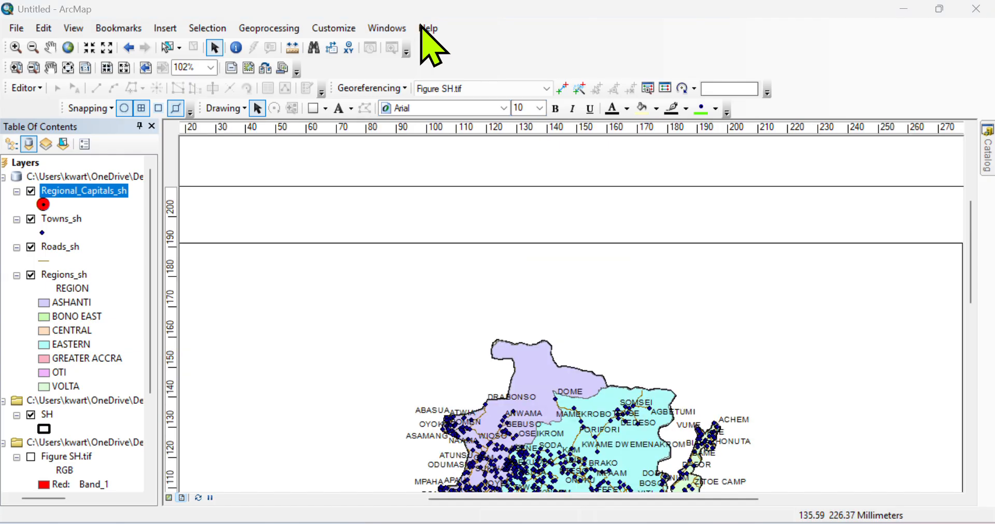
Insert an ESRI North 3 north arrow into the layout.
click(169, 29)
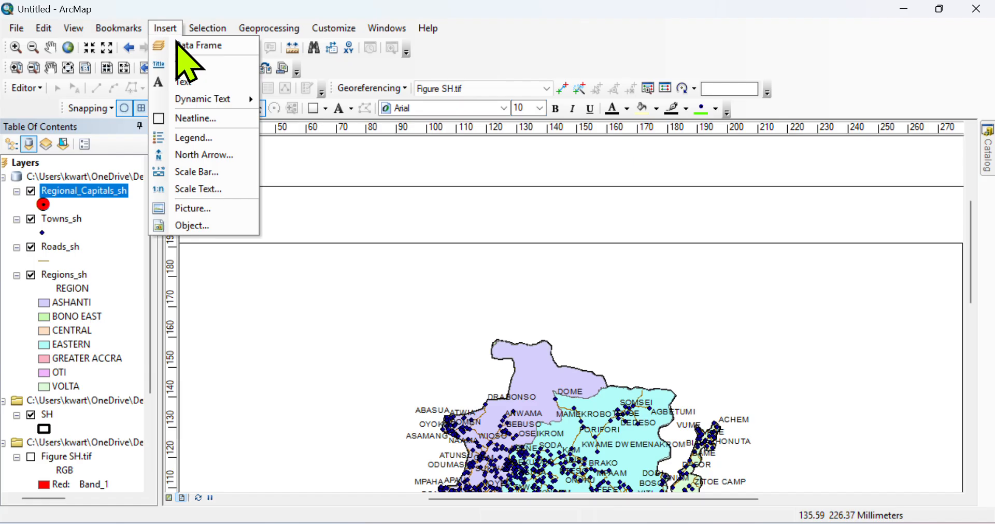
click(196, 156)
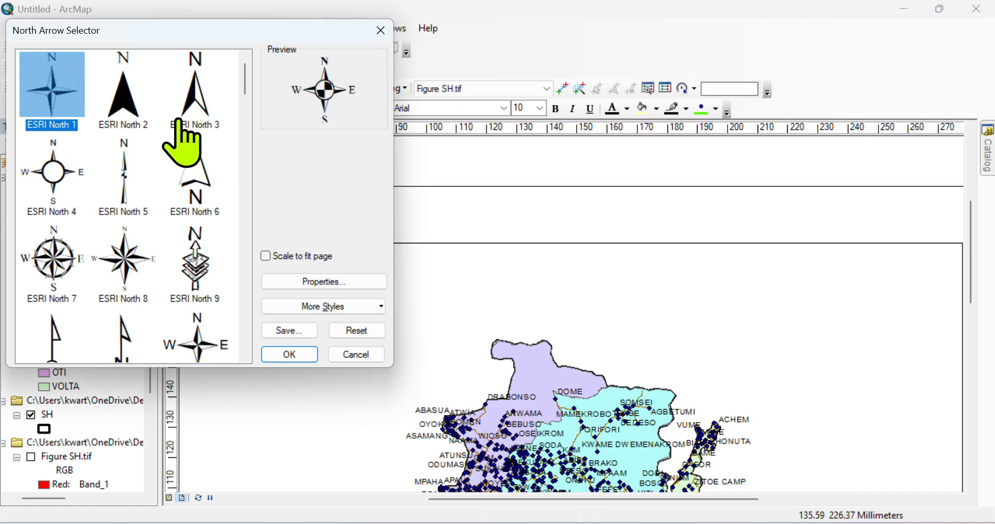
click(191, 131)
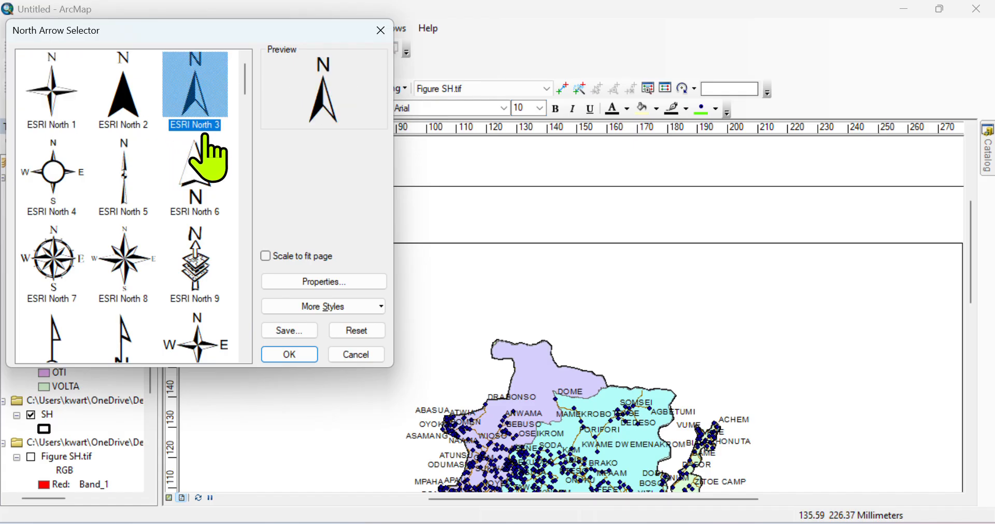
click(289, 355)
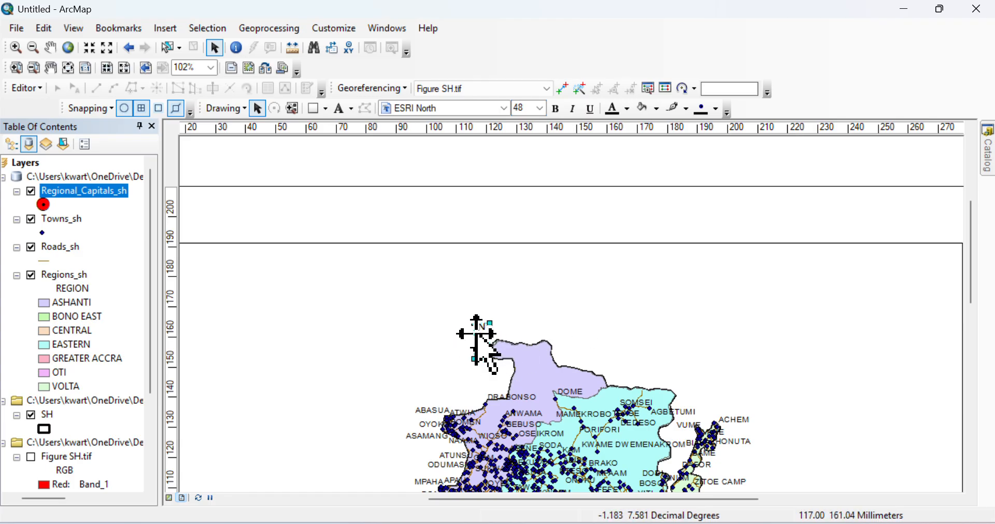
Enlarge the north arrow to about size 119 and place it in the upper-right corner of the data frame.
drag(474, 323, 399, 302)
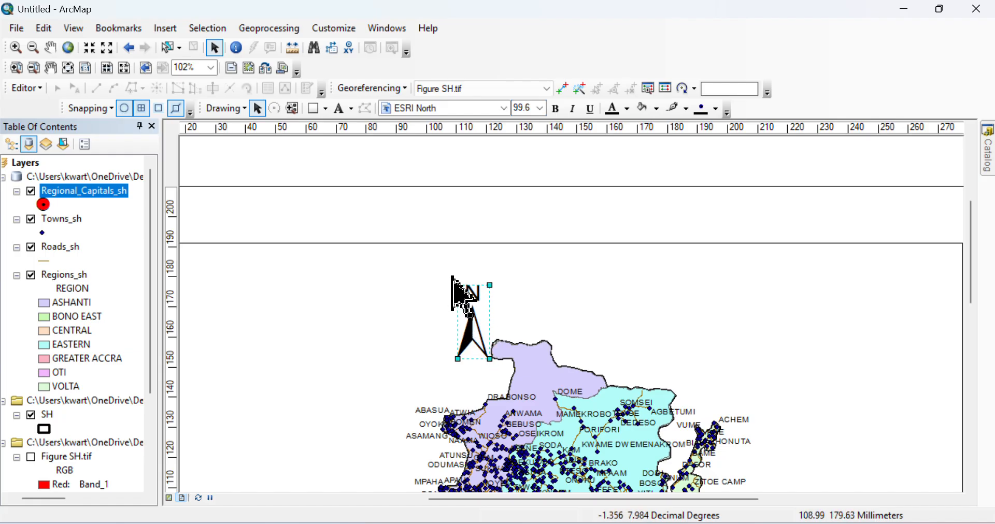
drag(452, 278, 409, 288)
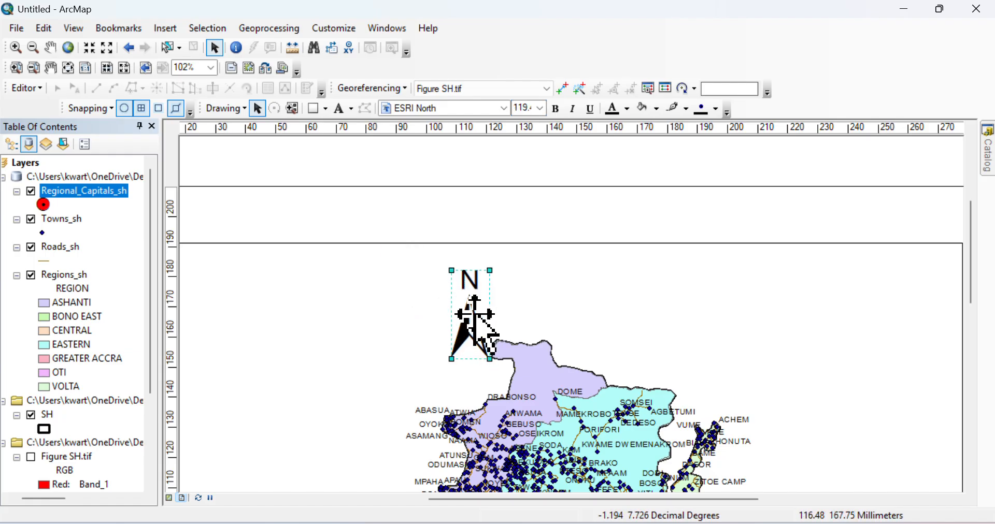
drag(470, 318, 921, 307)
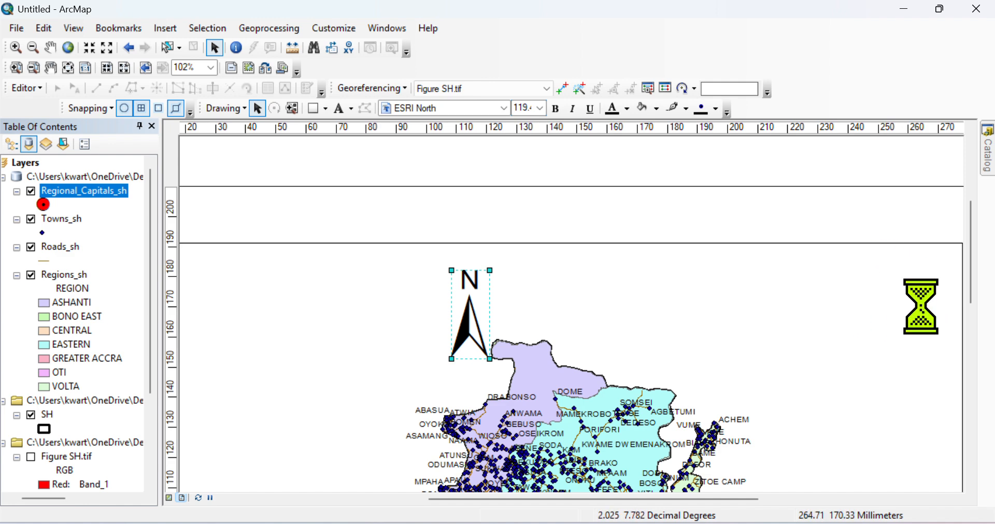
click(808, 334)
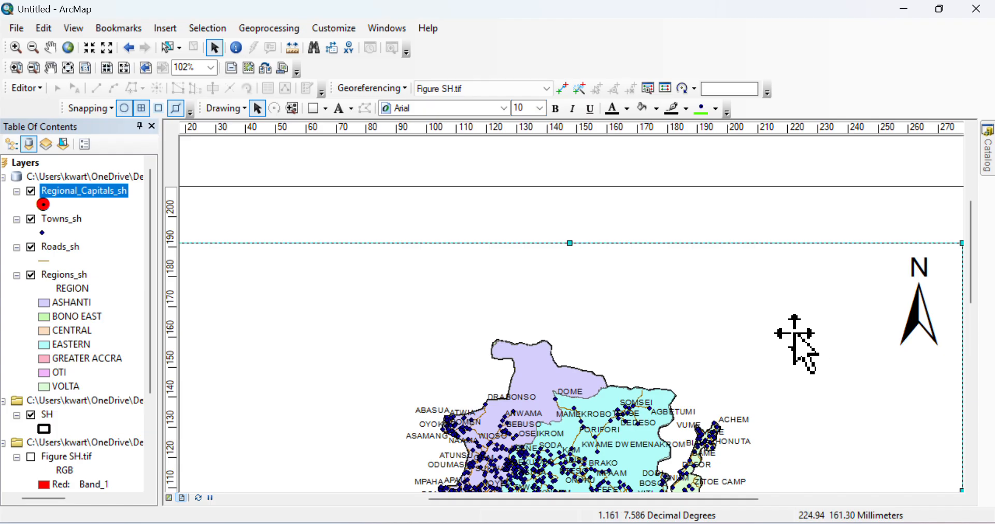
Insert an Alternating Scale Bar 1 scale bar into the layout.
click(174, 32)
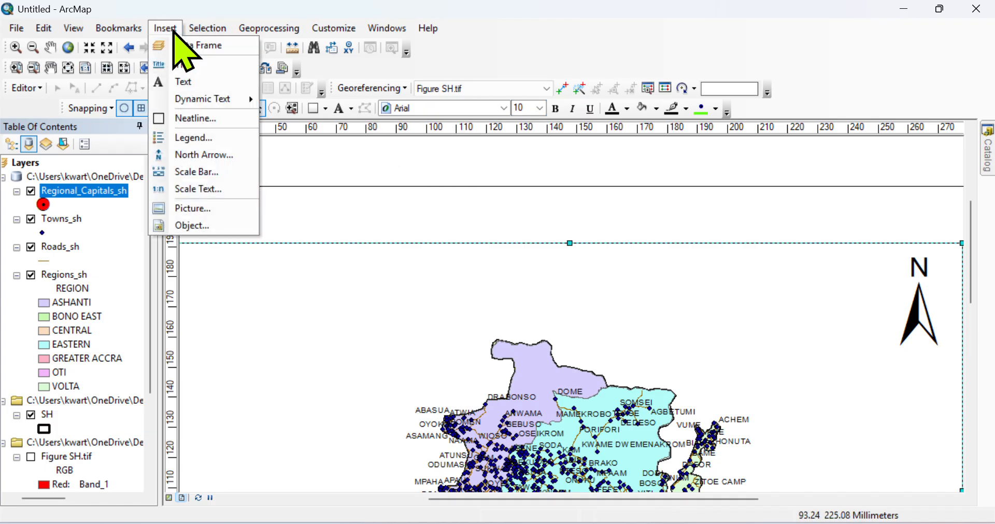
click(197, 171)
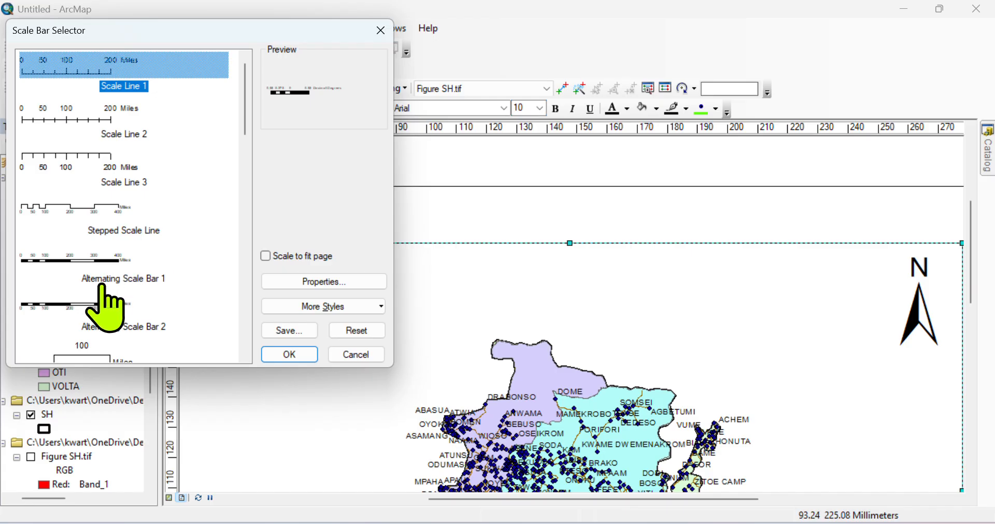
click(86, 254)
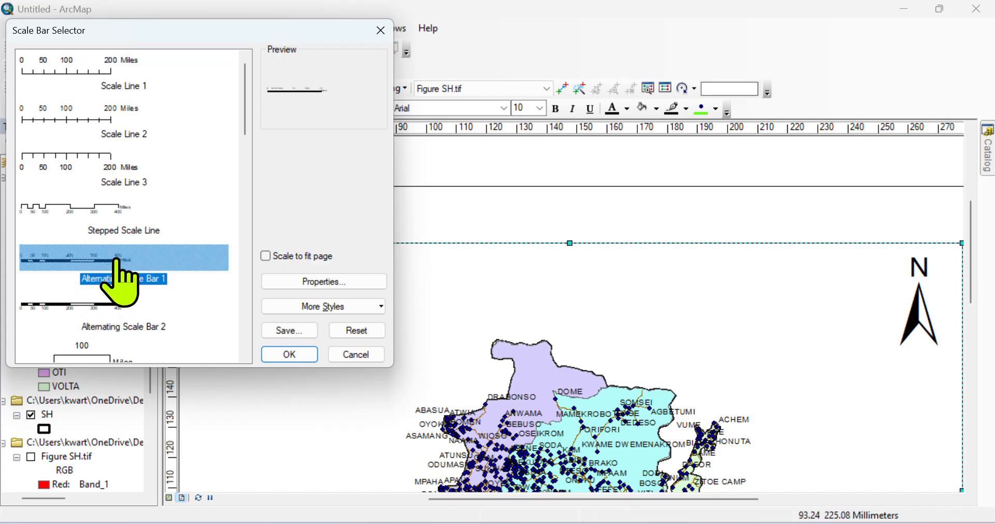
click(290, 355)
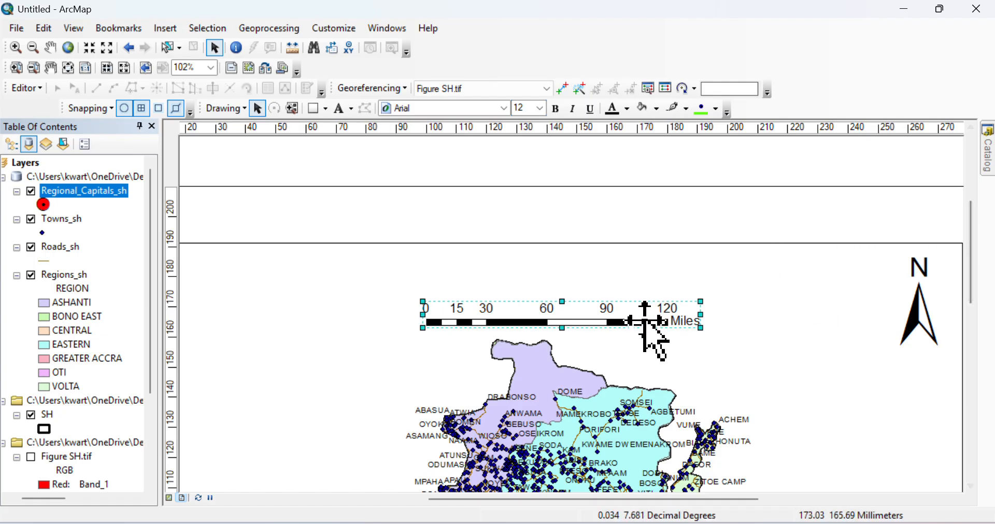
Move the scale bar into the empty lower-right corner of the data frame, below the map.
drag(649, 321, 850, 438)
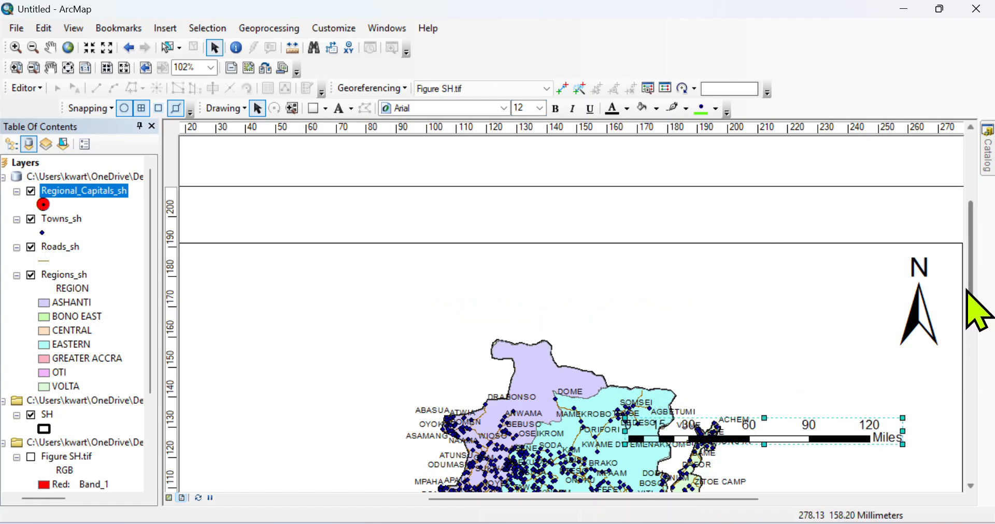
drag(968, 293, 979, 373)
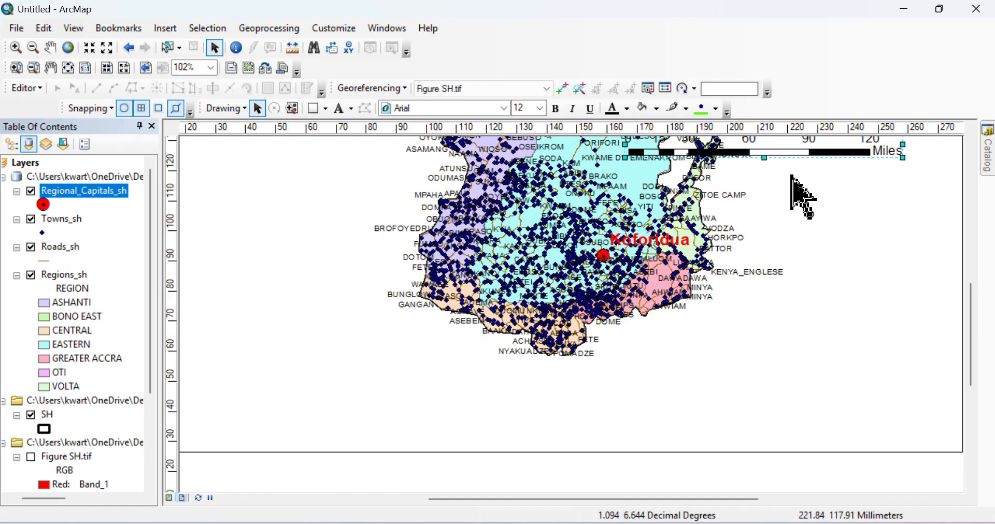
drag(836, 381, 833, 416)
click(834, 342)
click(836, 427)
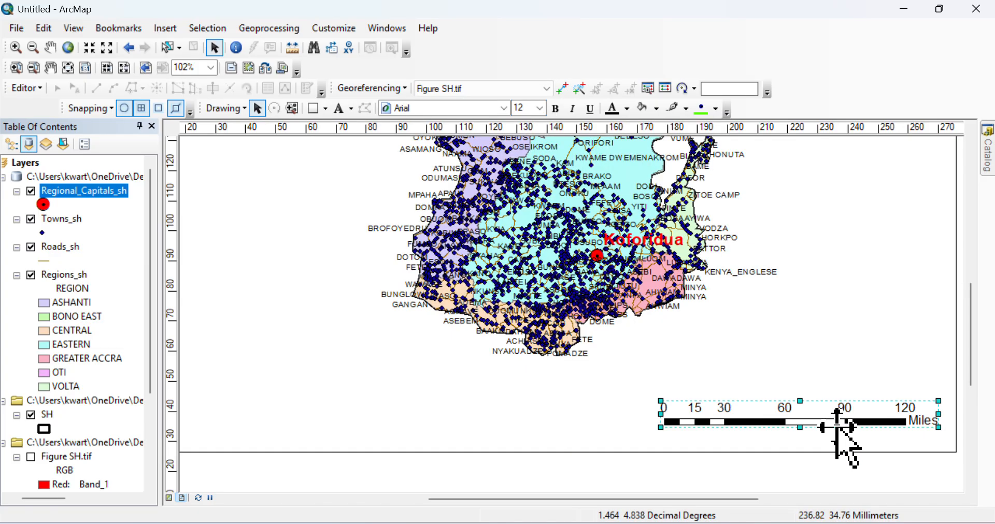
Examine the scale bar's division and unit settings in its properties.
right_click(837, 428)
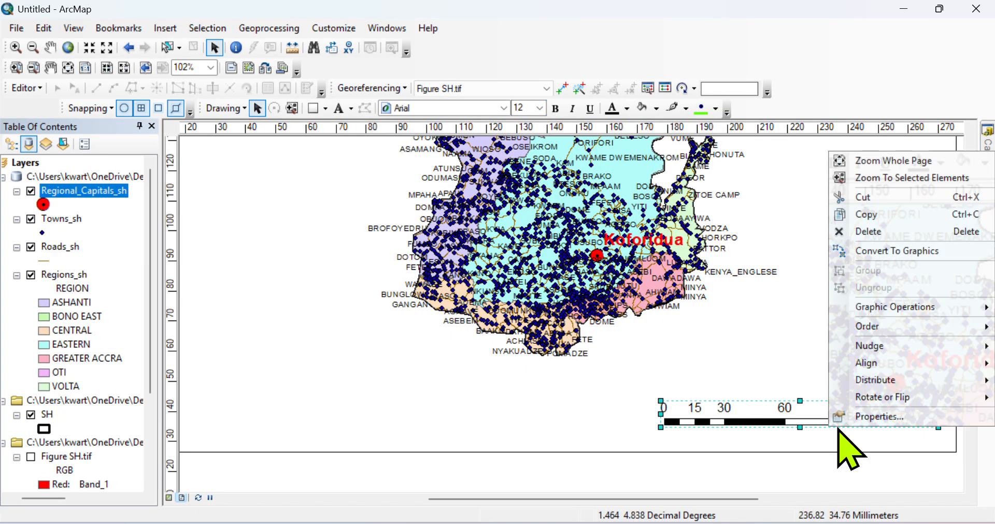
click(896, 417)
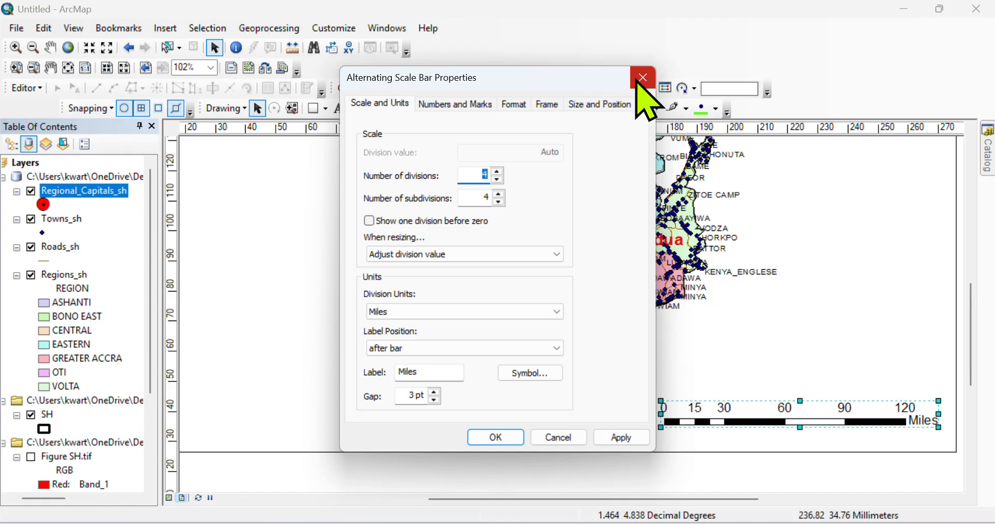
click(642, 78)
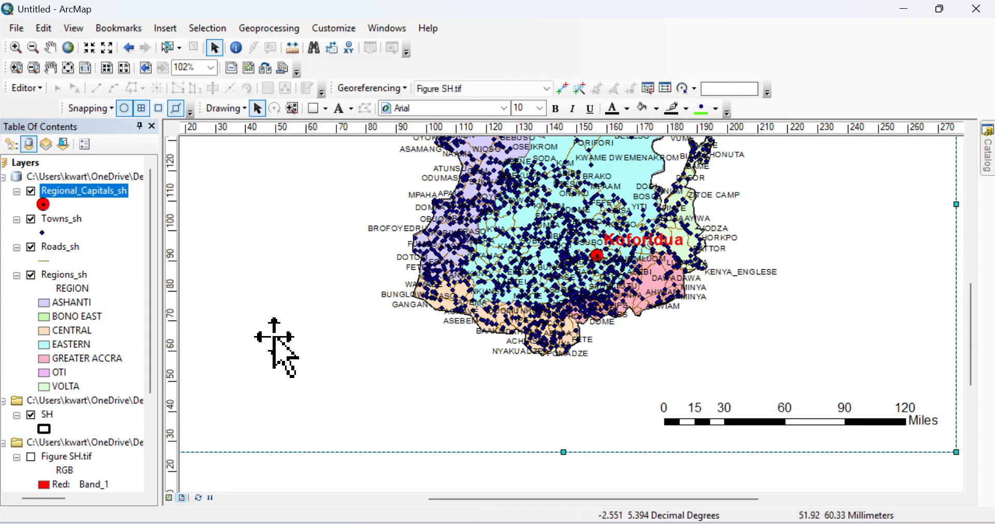
click(171, 31)
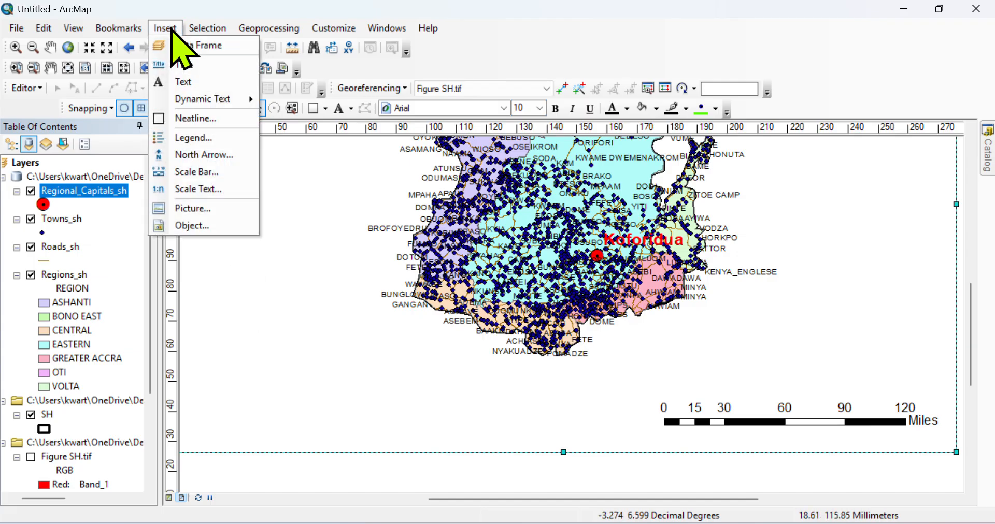
click(199, 138)
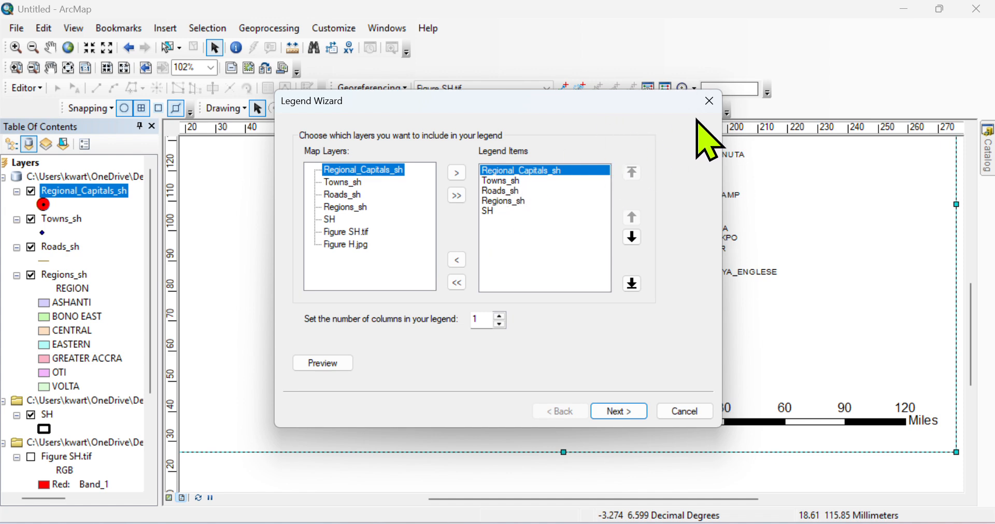
click(708, 101)
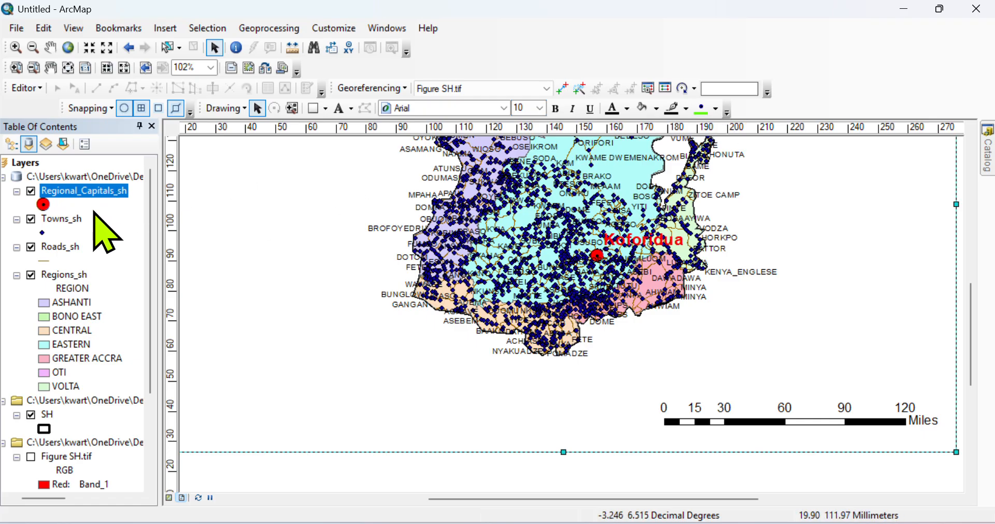
Rename the SH boundary layer as Catctment in its layer properties.
scroll(84, 265, left, 1)
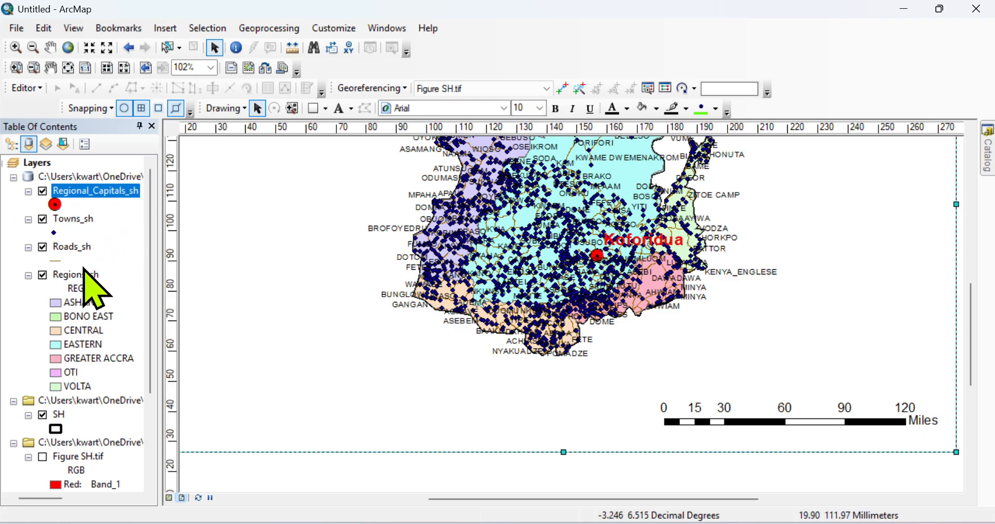
right_click(58, 415)
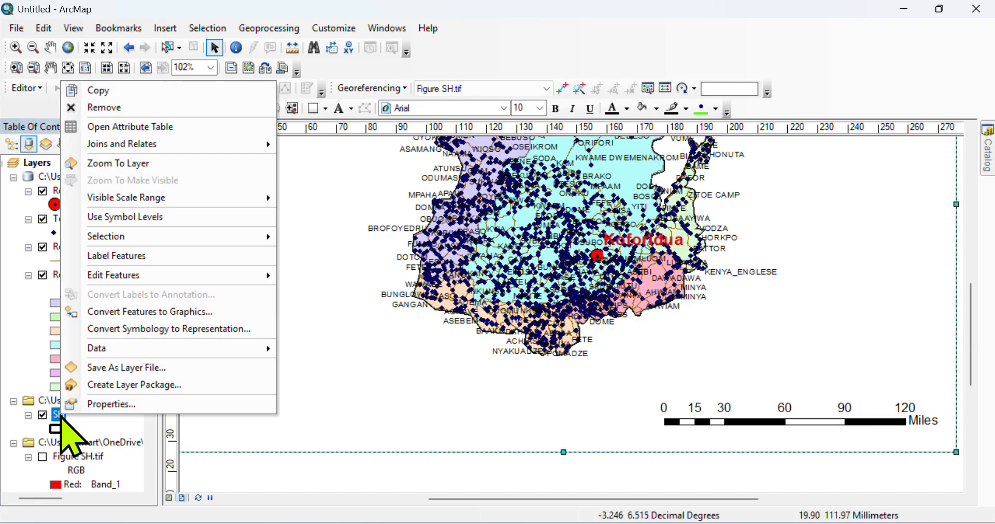
click(119, 404)
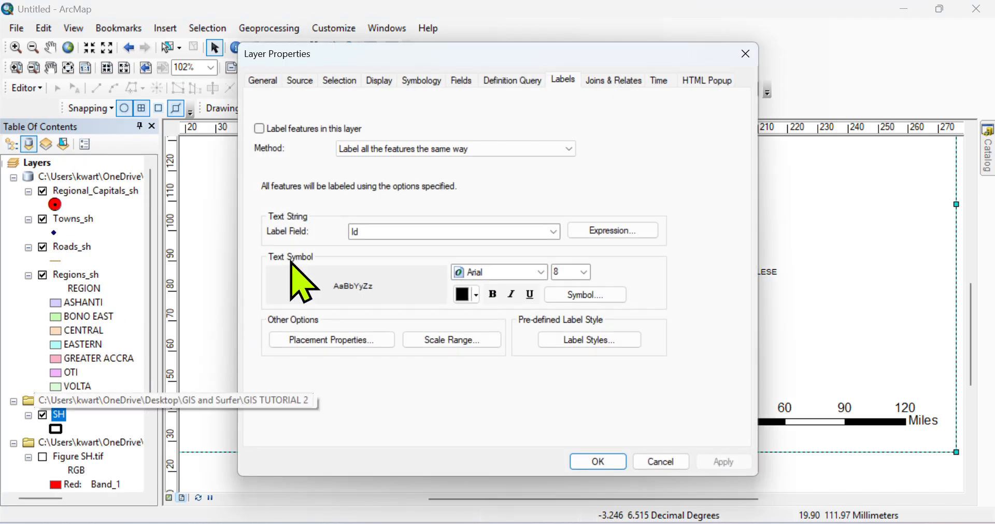
click(263, 80)
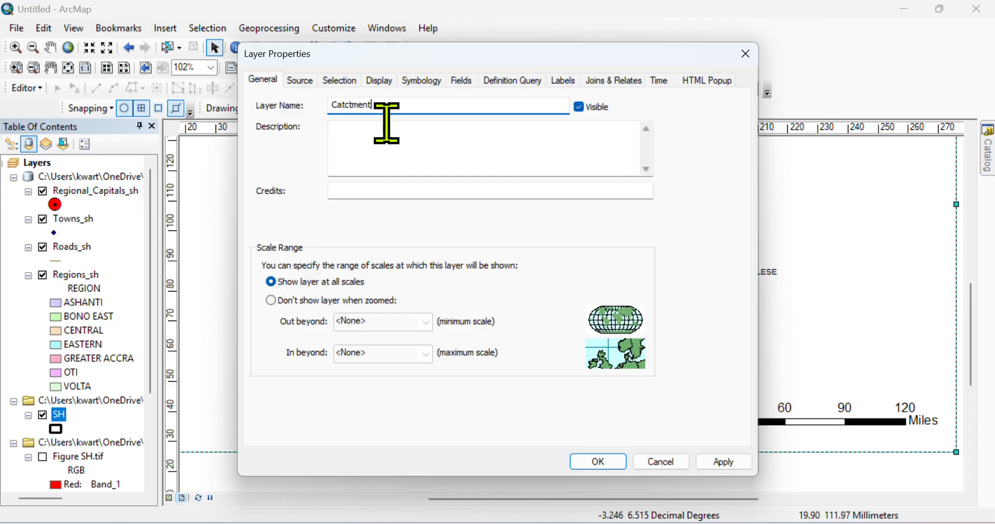
click(720, 462)
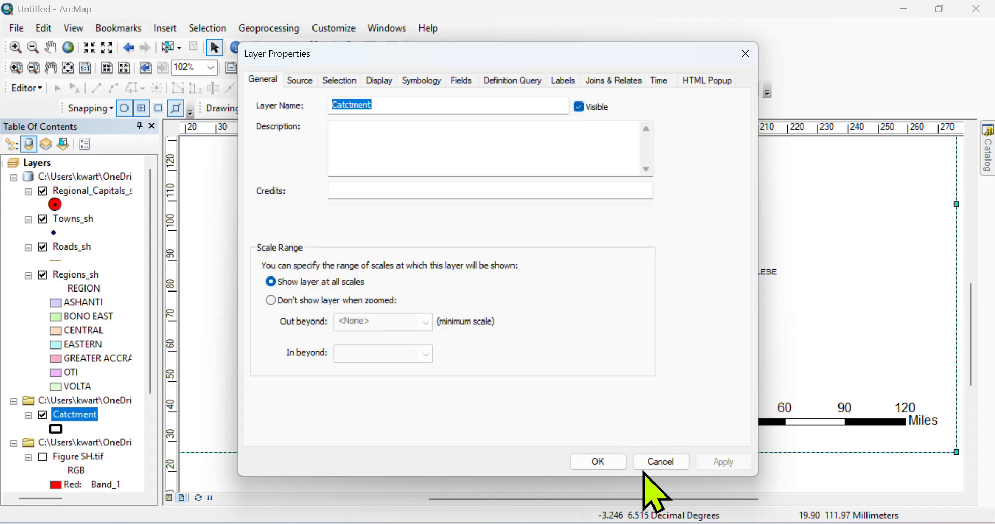
click(597, 461)
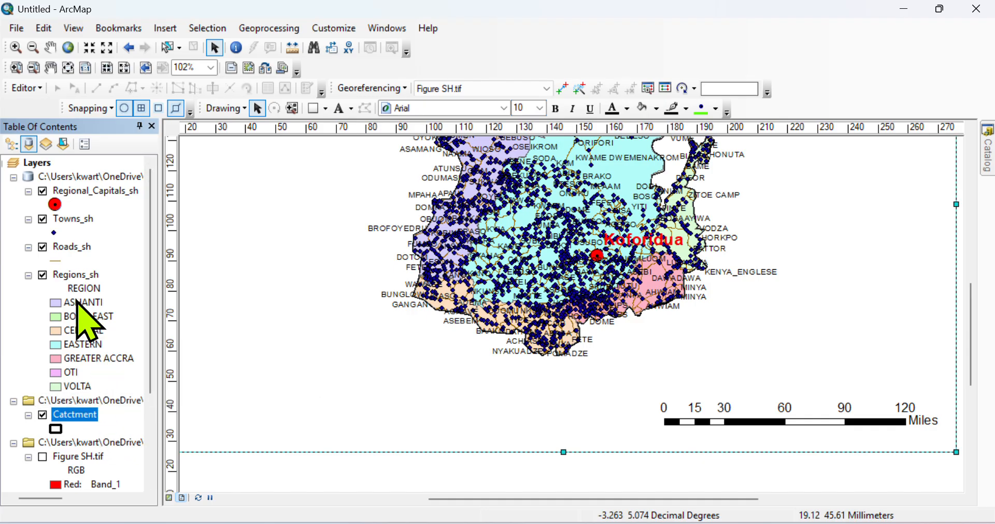
Rename the Regions_sh layer as Regions in its layer properties.
click(80, 278)
right_click(80, 278)
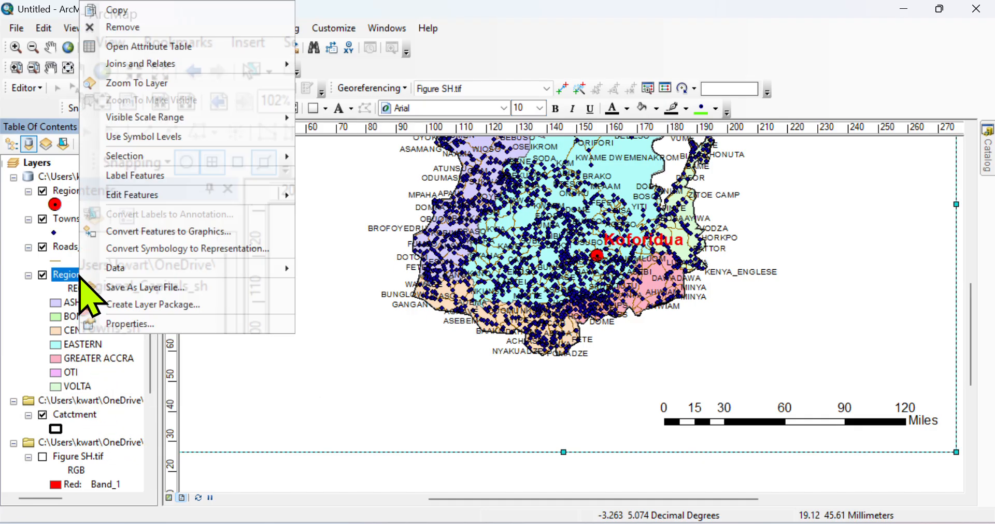
click(176, 48)
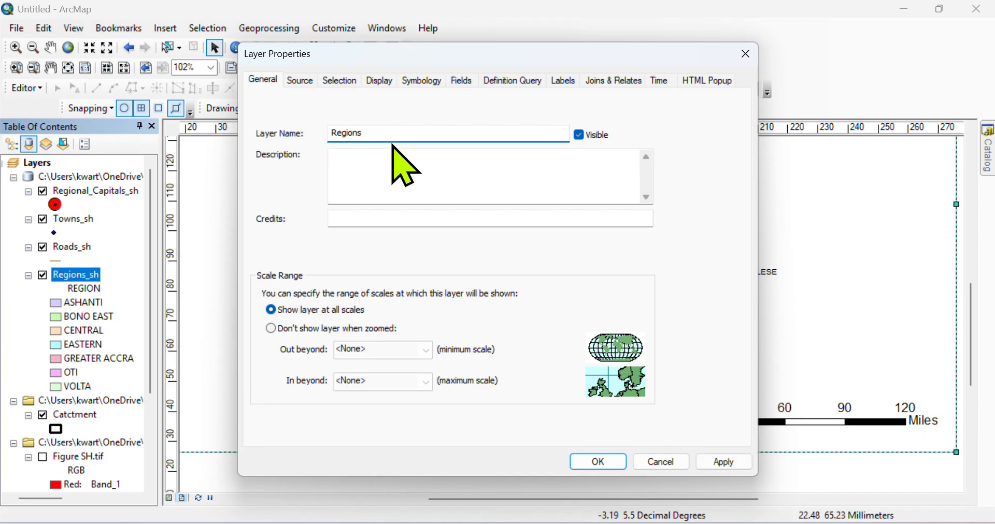
click(724, 461)
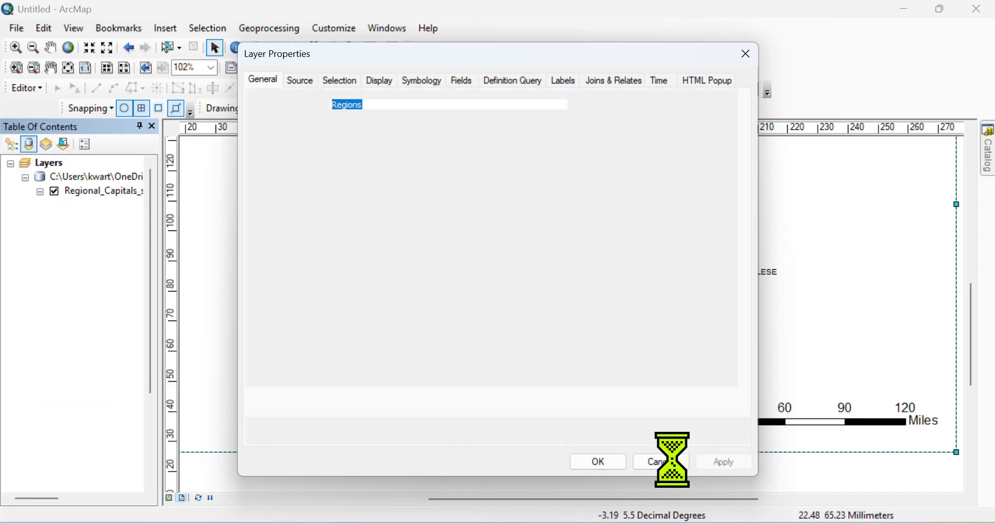
click(597, 462)
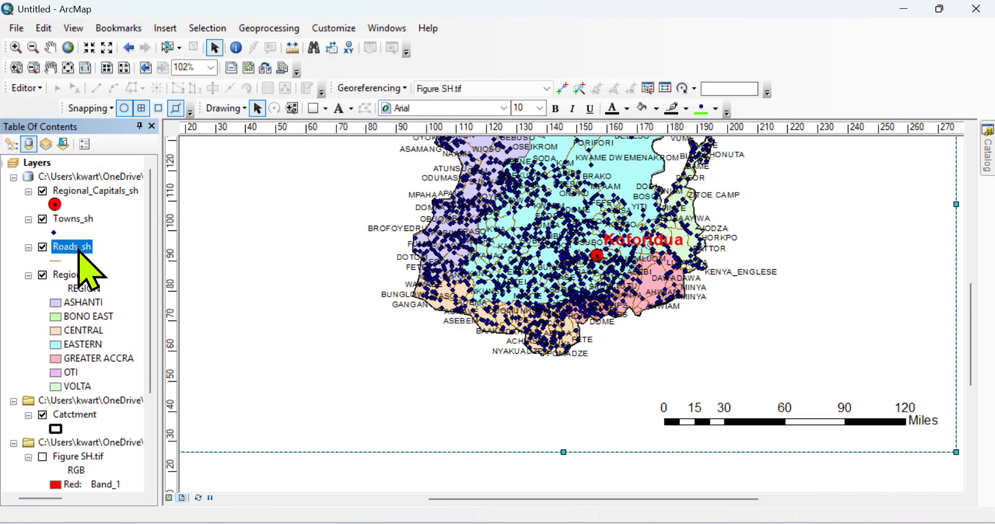
Rename the Roads_sh layer as Roads and the Towns_sh layer as Towns.
double_click(77, 249)
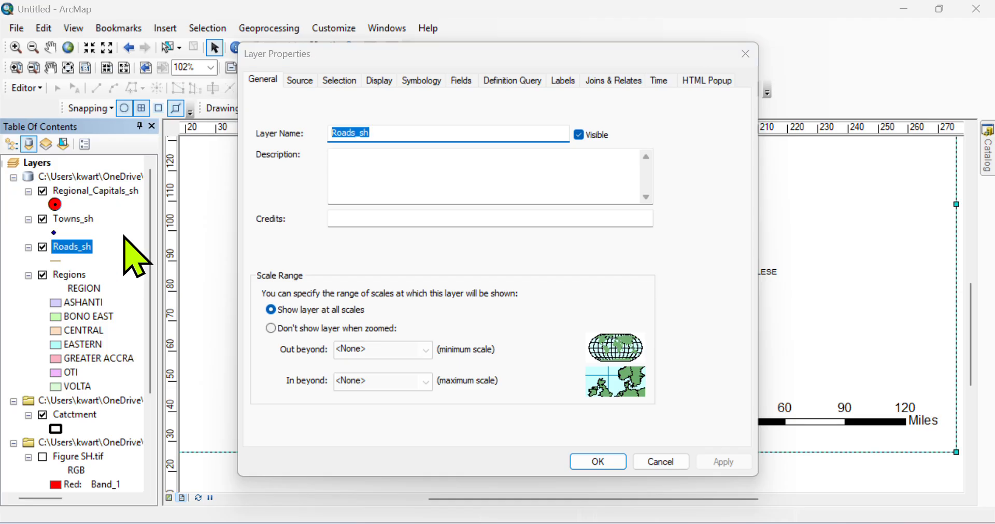
click(380, 133)
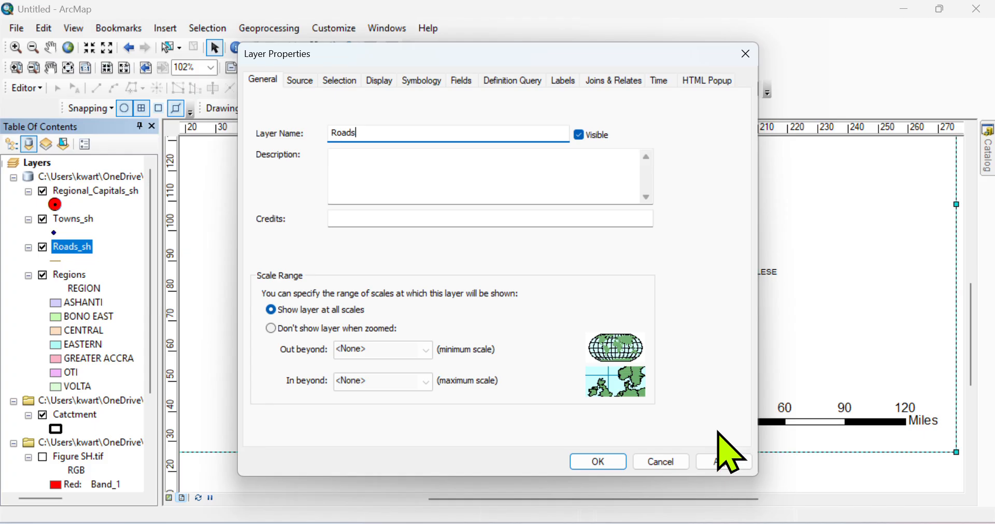
click(717, 462)
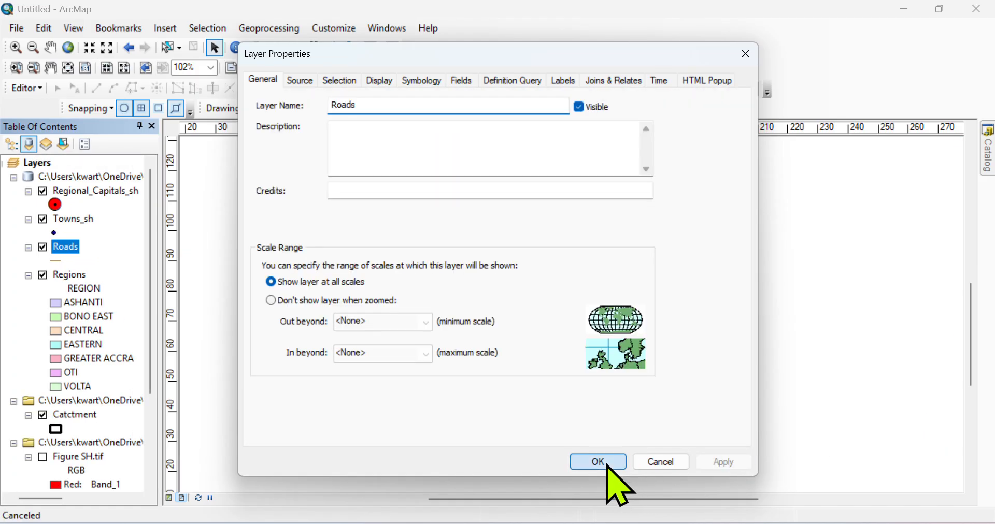
click(598, 462)
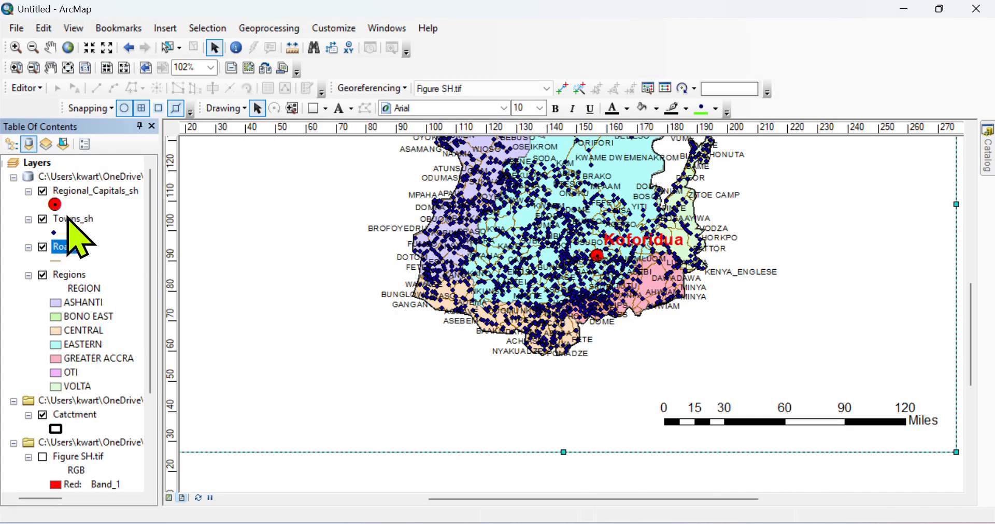
click(72, 220)
click(71, 219)
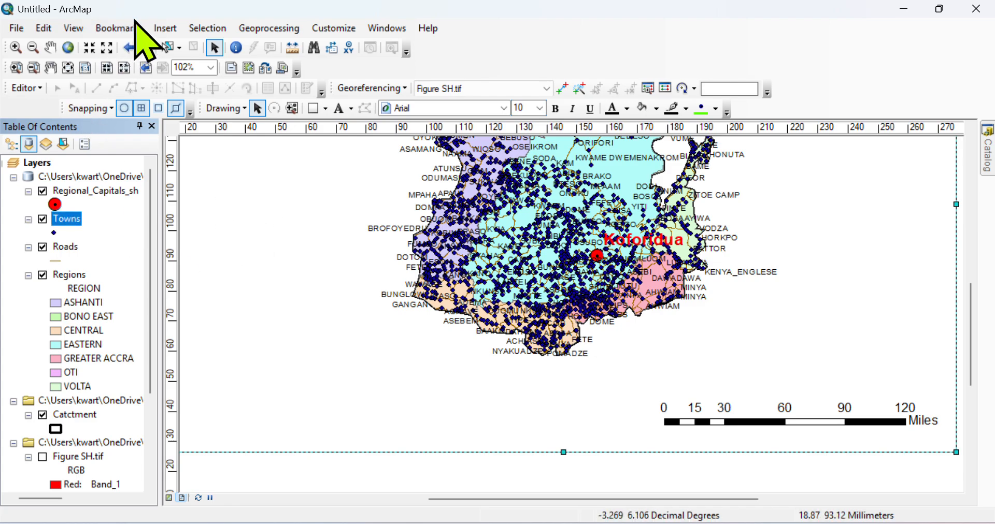
click(166, 28)
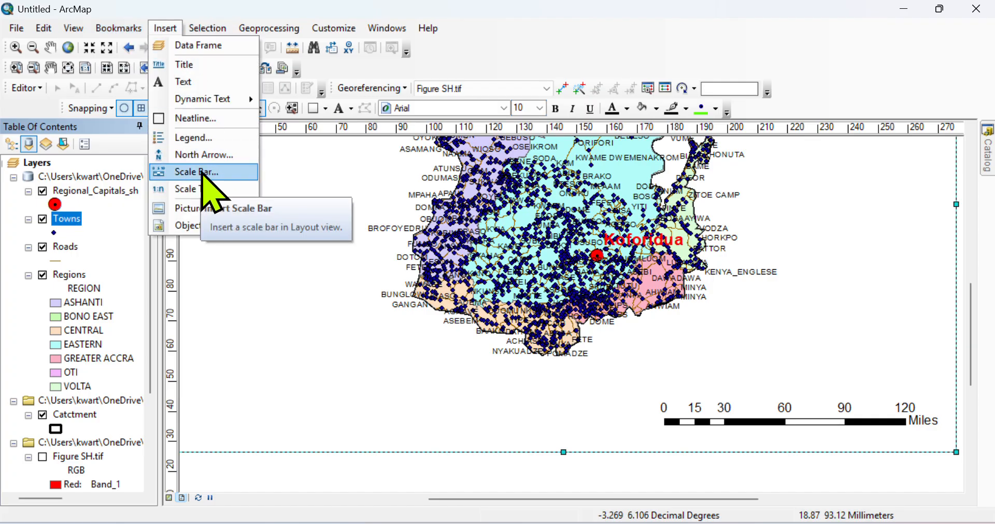
click(204, 138)
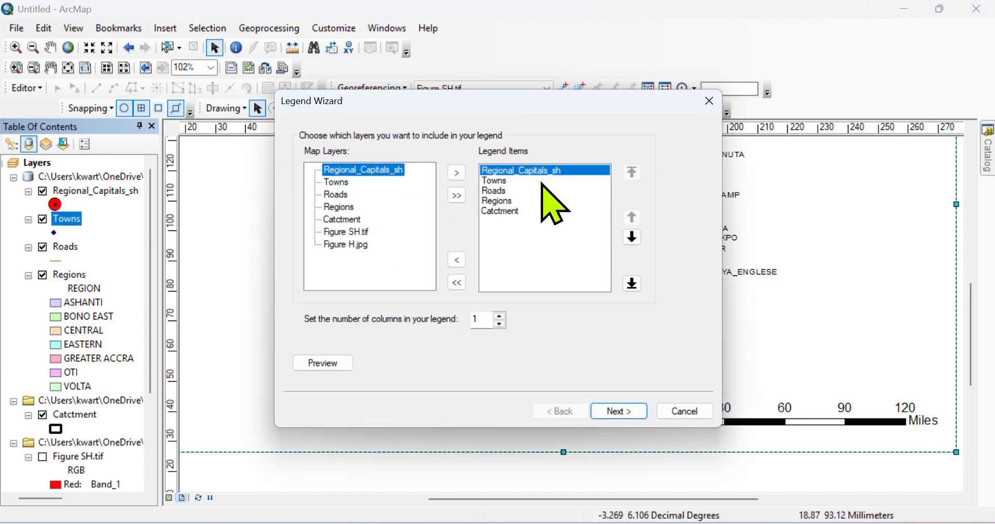
click(717, 102)
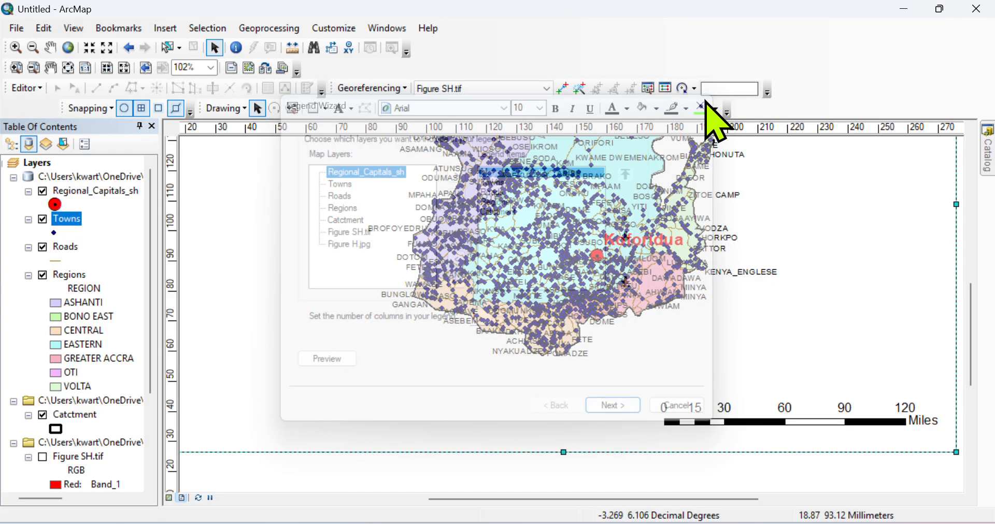
Rename the Regional_Capitals_sh layer as Regional Capitals.
ctrl+click(115, 192)
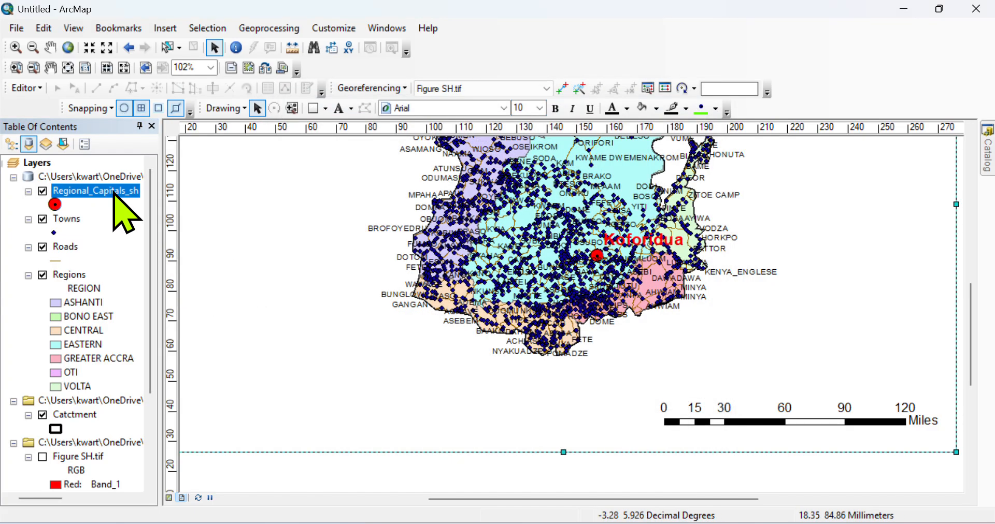
click(114, 192)
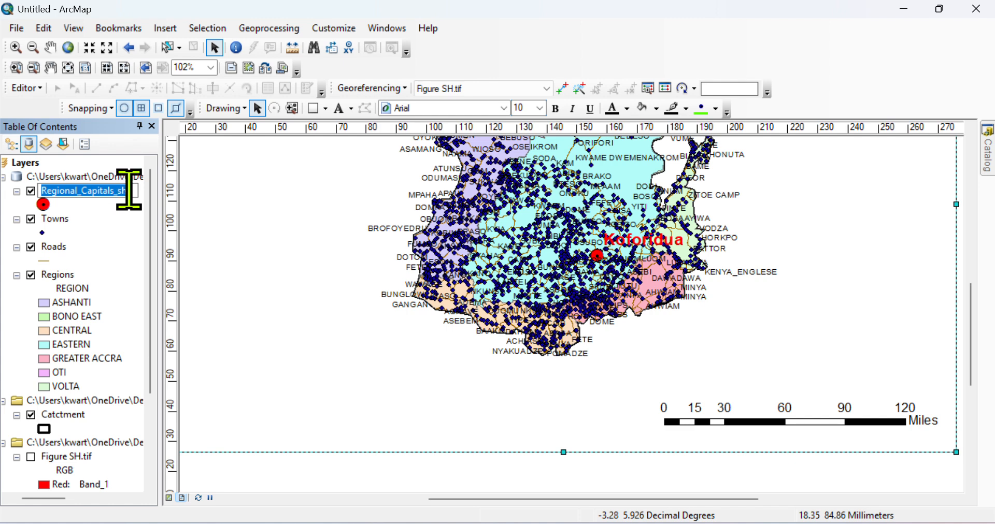
key(BackSpace)
key(BackSpace)
key(BackSpace)
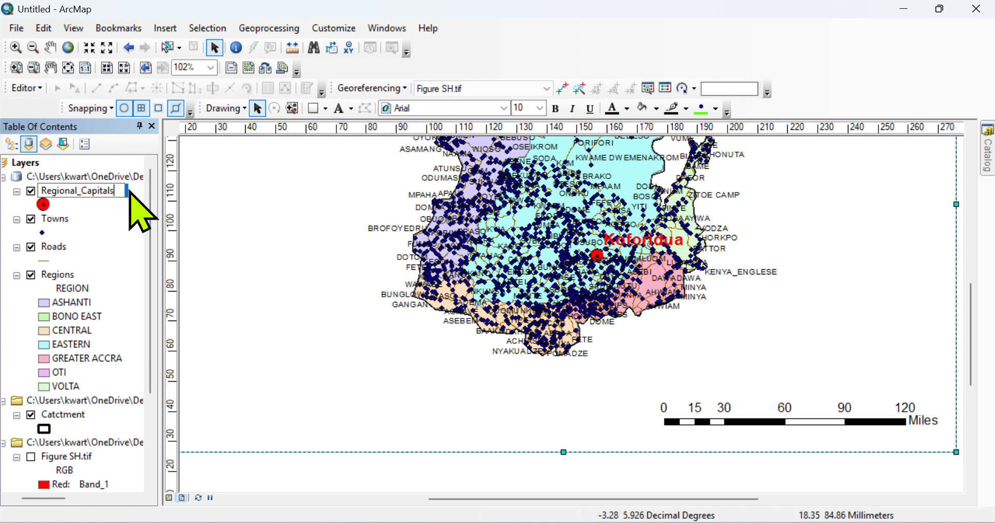
click(85, 195)
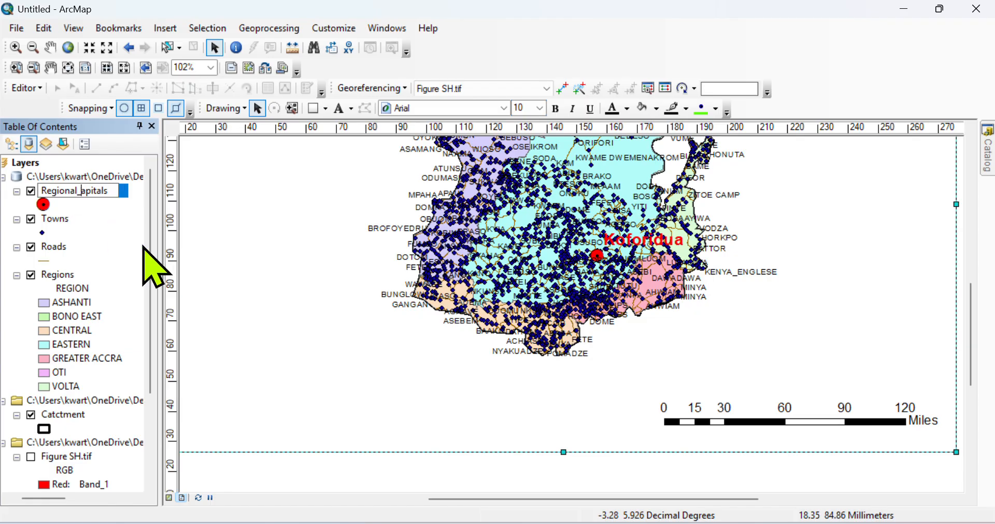
key(BackSpace)
text(C)
key(Return)
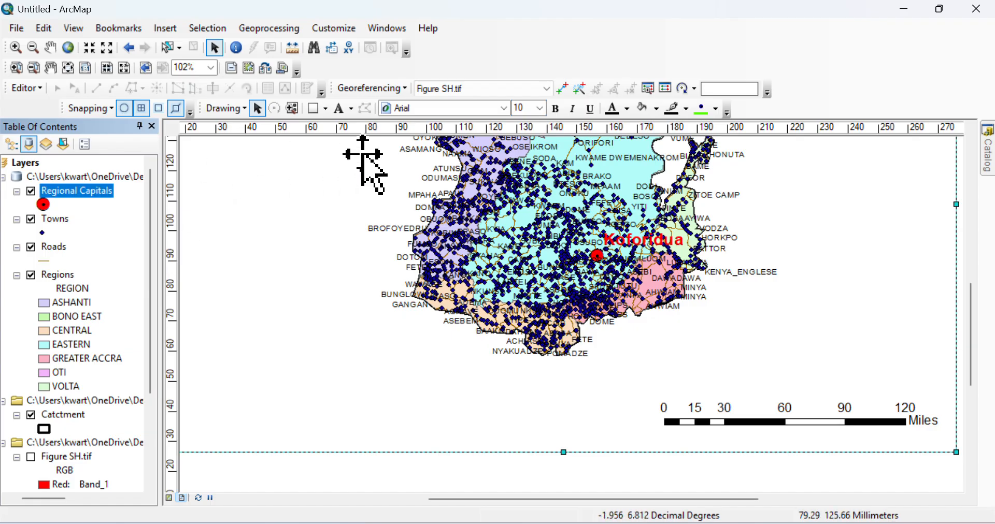
Start a two-column legend, removing Regional Capitals from the legend items and re-adding it at the top of the list.
click(172, 25)
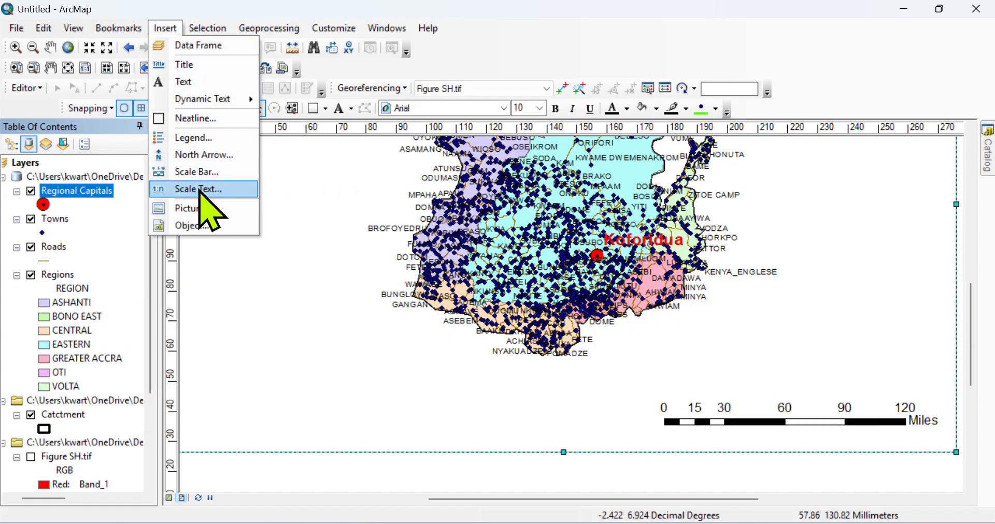
click(198, 139)
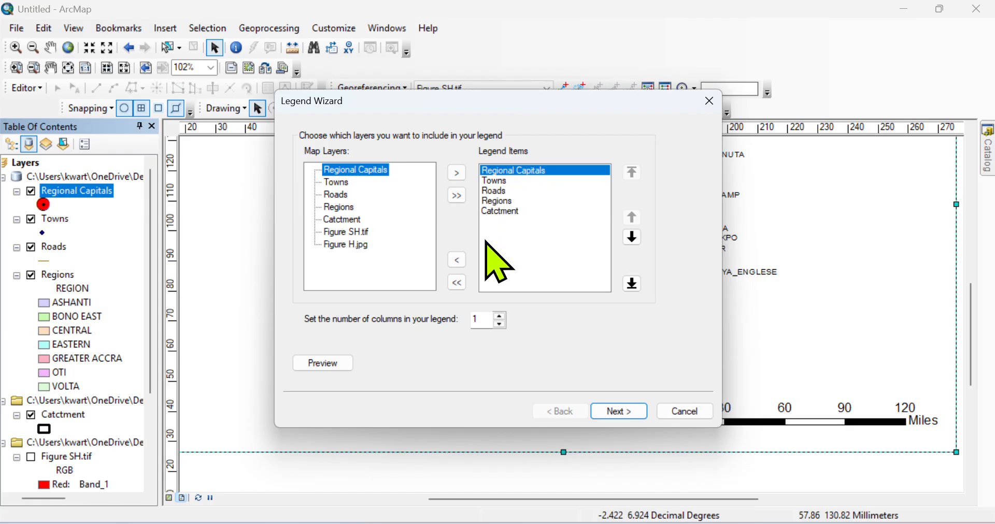
click(456, 260)
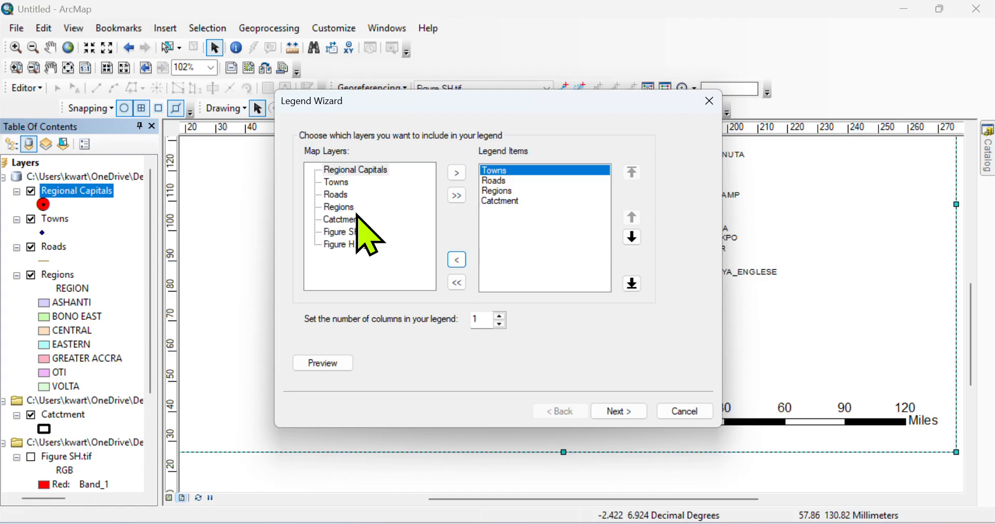
click(366, 173)
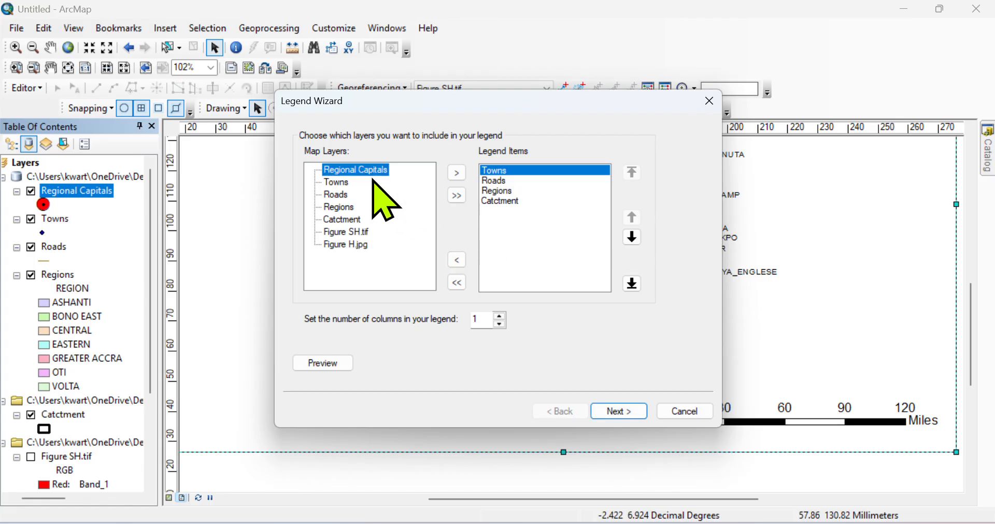
click(456, 173)
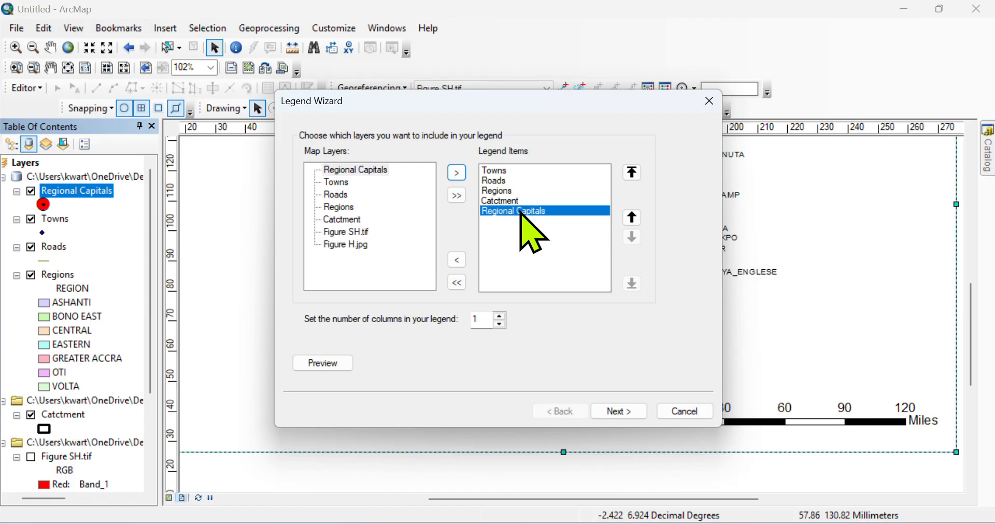
click(633, 220)
click(633, 221)
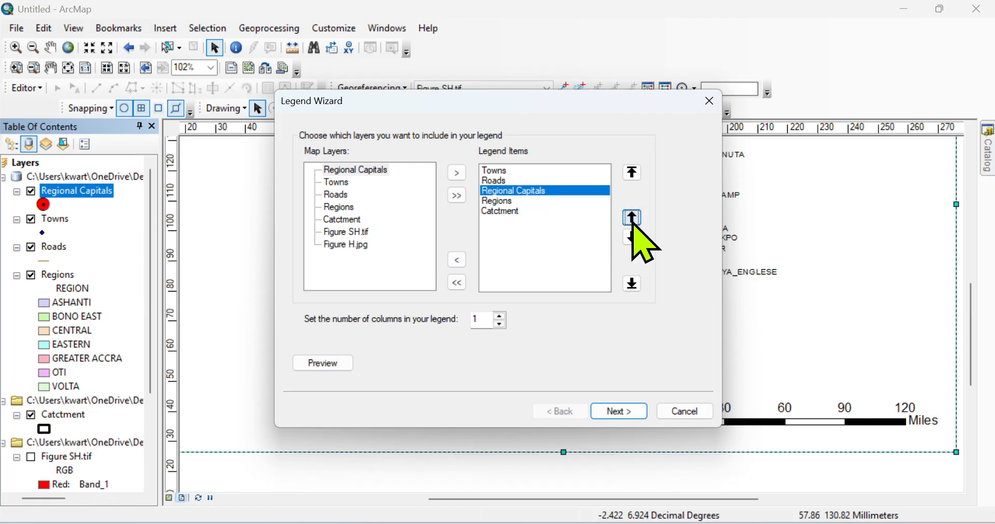
click(633, 220)
click(633, 220)
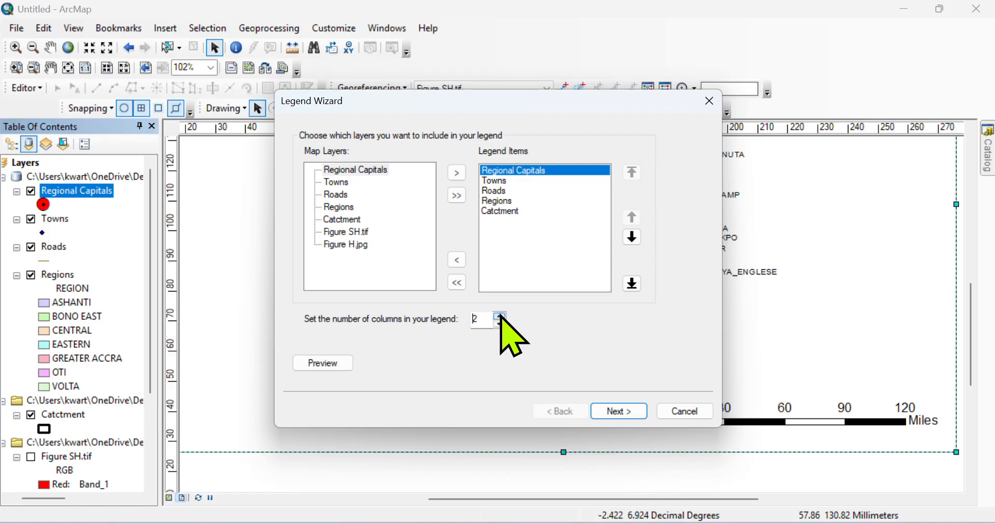
Create the legend with default title, frame and spacing, using the Natural Area patch shape for the Catctment and Regions items.
click(616, 407)
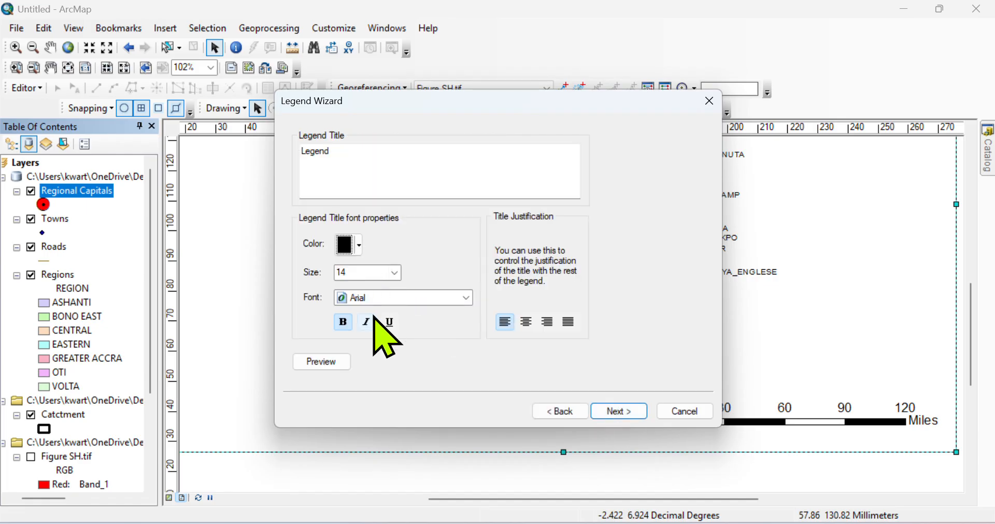
click(636, 409)
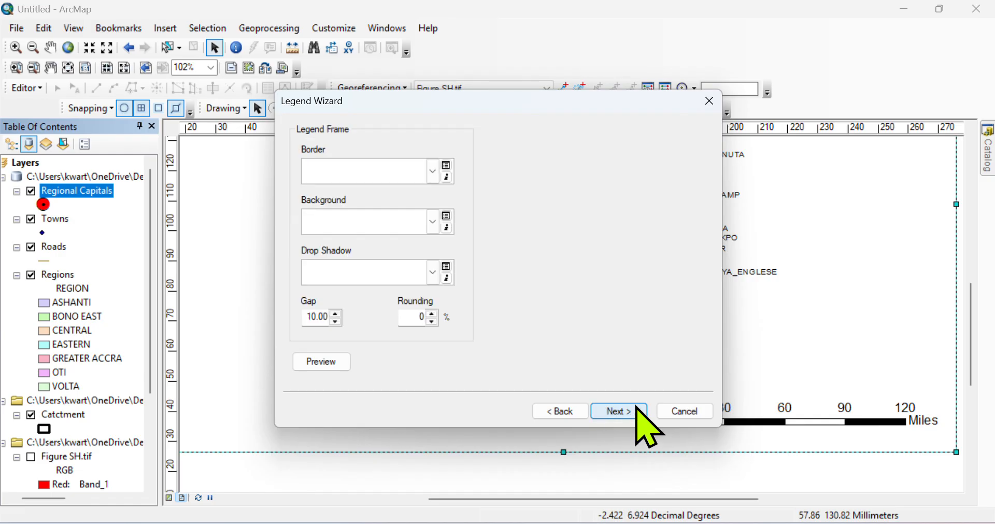
click(636, 410)
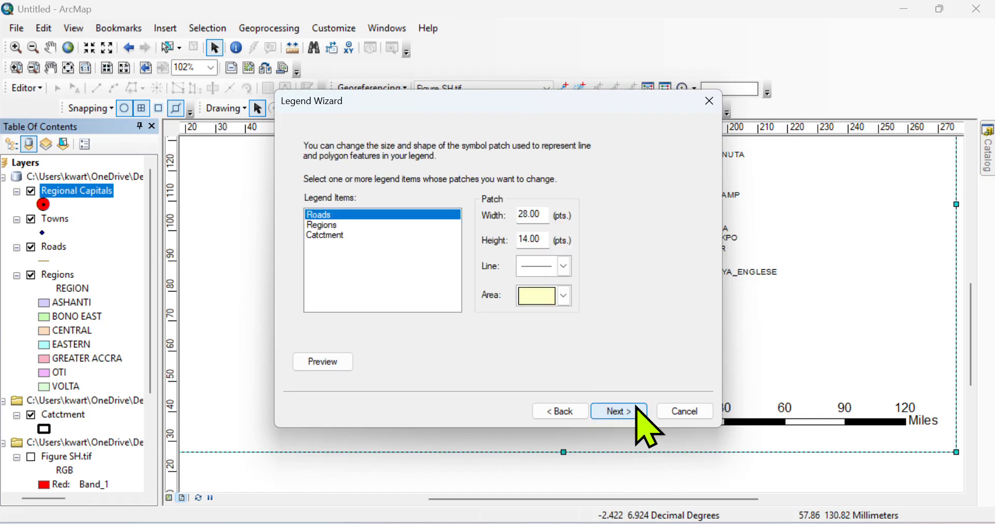
click(332, 236)
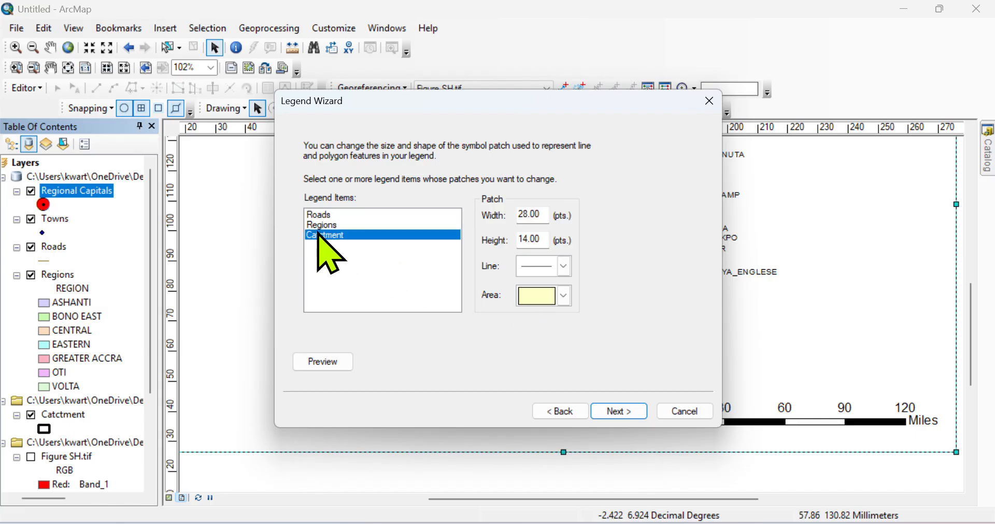
click(569, 295)
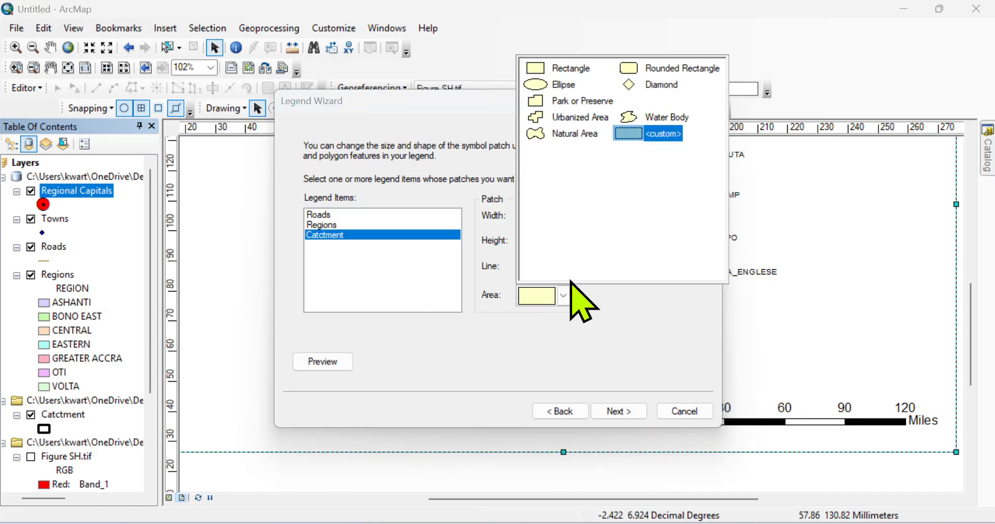
click(567, 135)
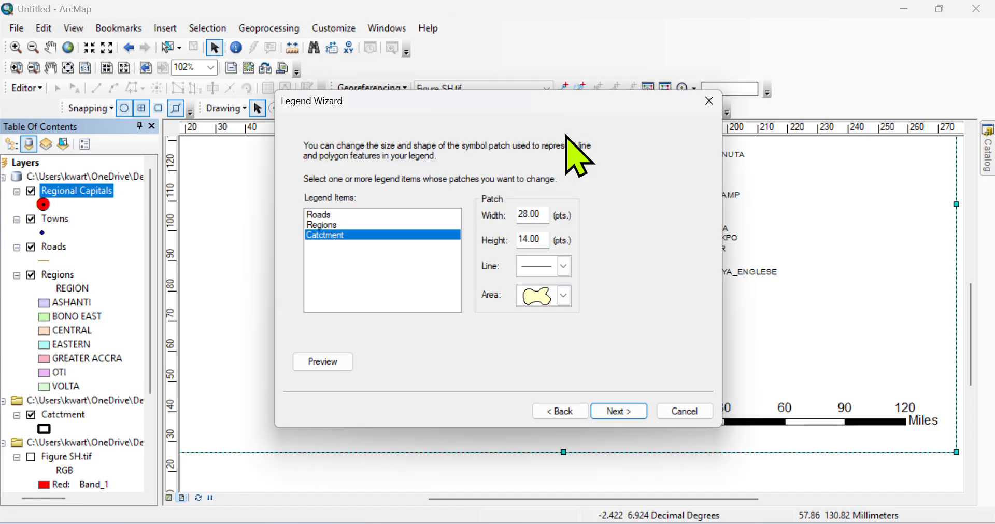
click(377, 226)
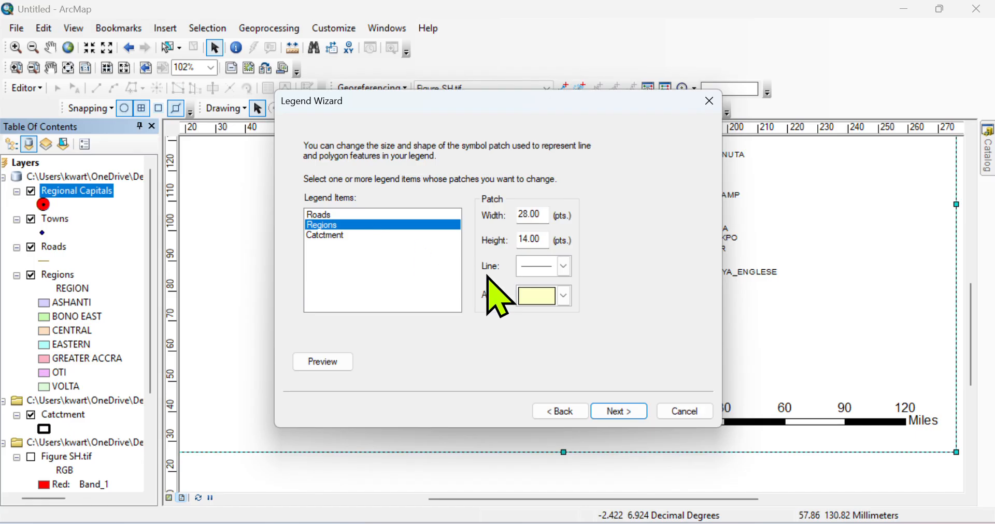
click(568, 296)
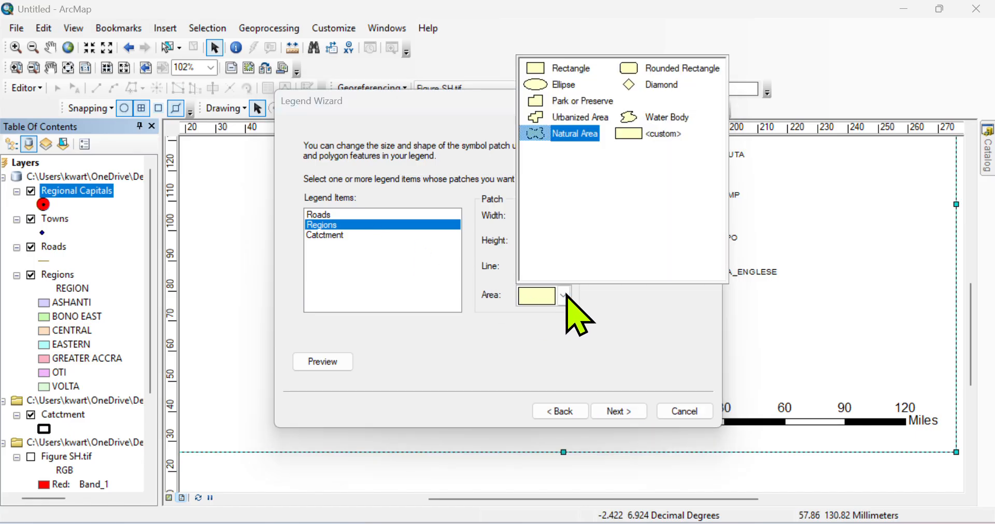
click(569, 134)
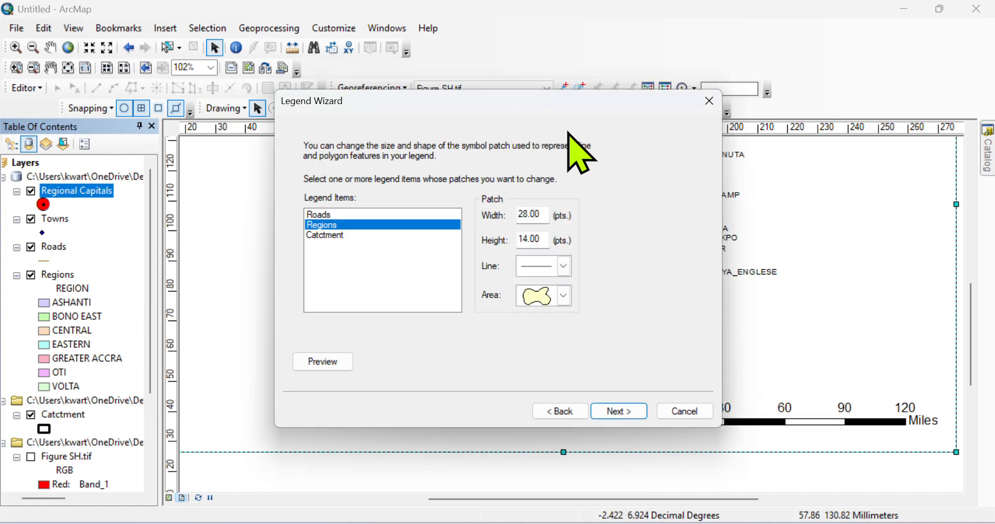
click(621, 410)
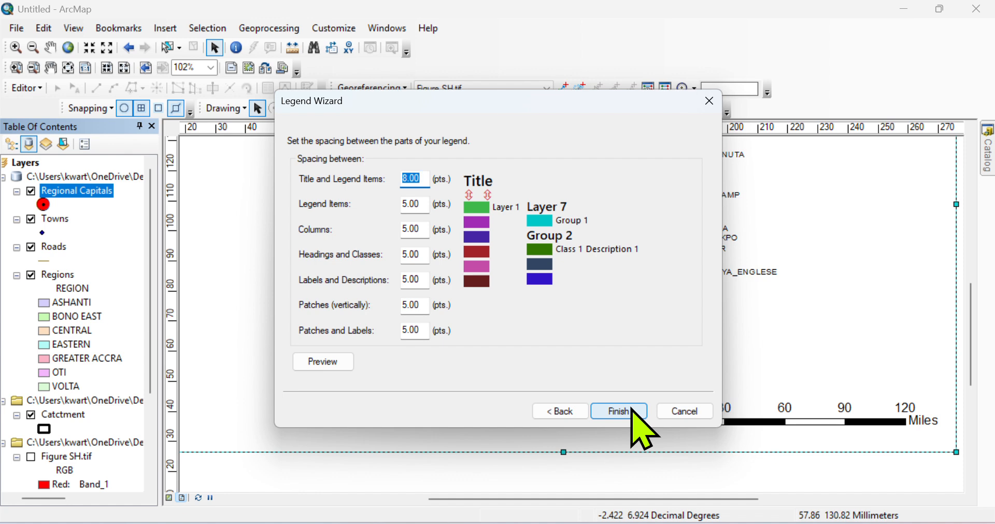
click(633, 410)
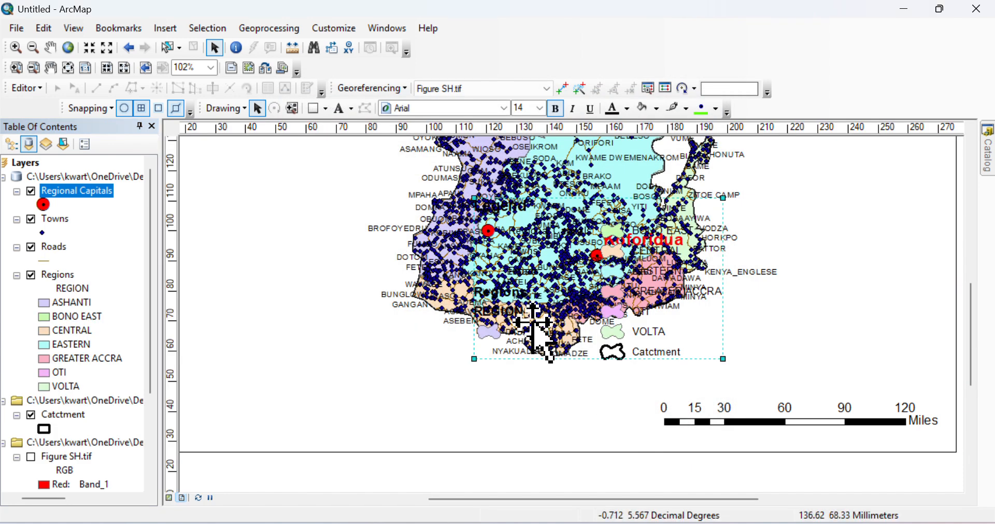
Move the legend into the lower-left corner of the map frame and shrink it to clear the mapped area.
mouse_move(505, 270)
mouse_down()
mouse_move(238, 344)
mouse_move(204, 372)
mouse_move(202, 364)
mouse_up()
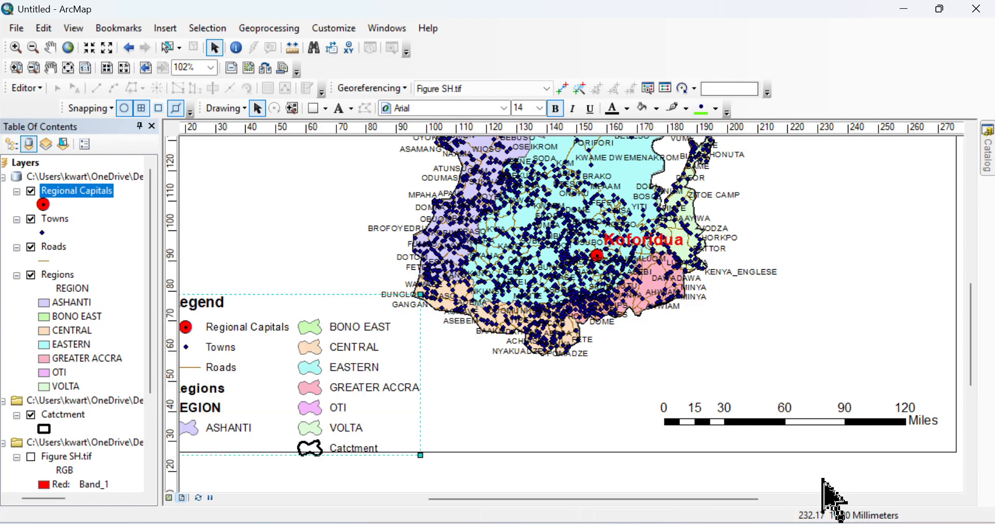
drag(746, 499, 681, 498)
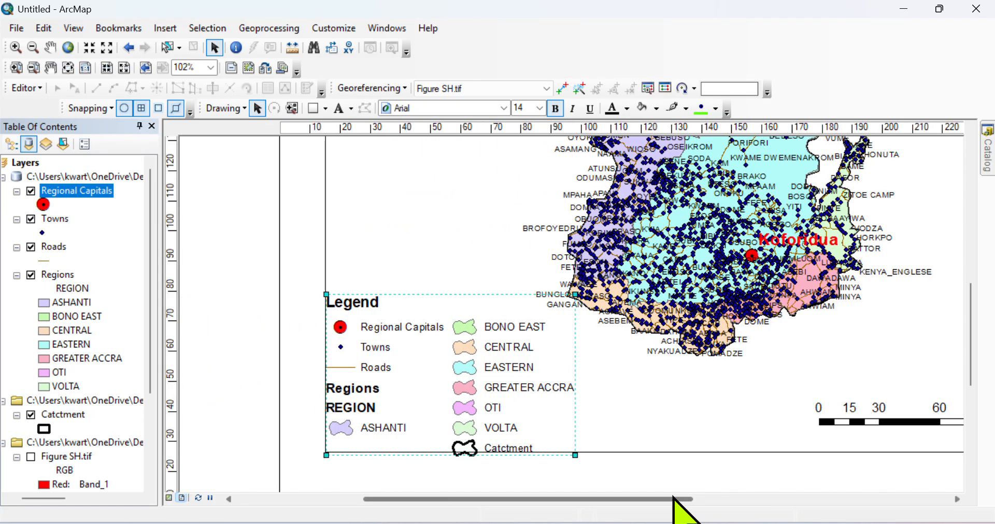
drag(496, 387, 539, 389)
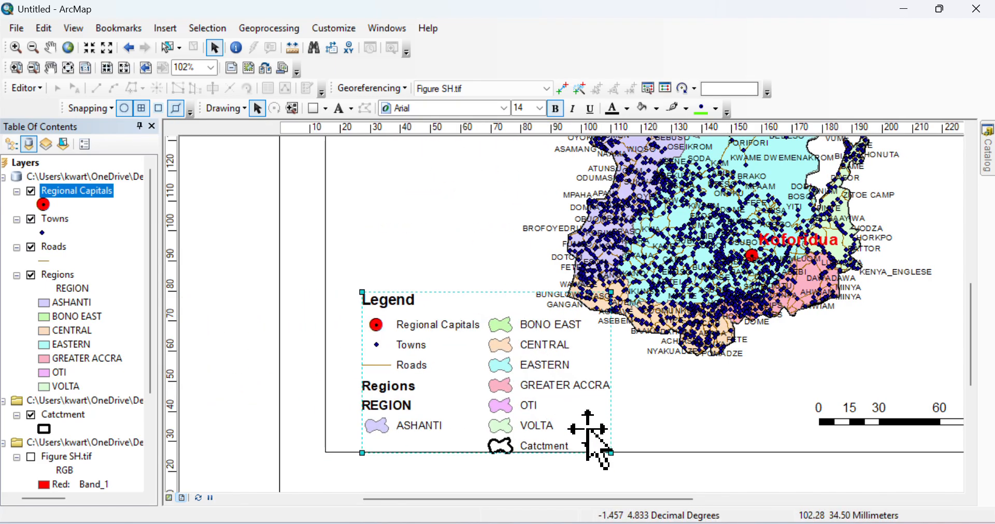
drag(611, 453, 564, 423)
drag(483, 377, 458, 386)
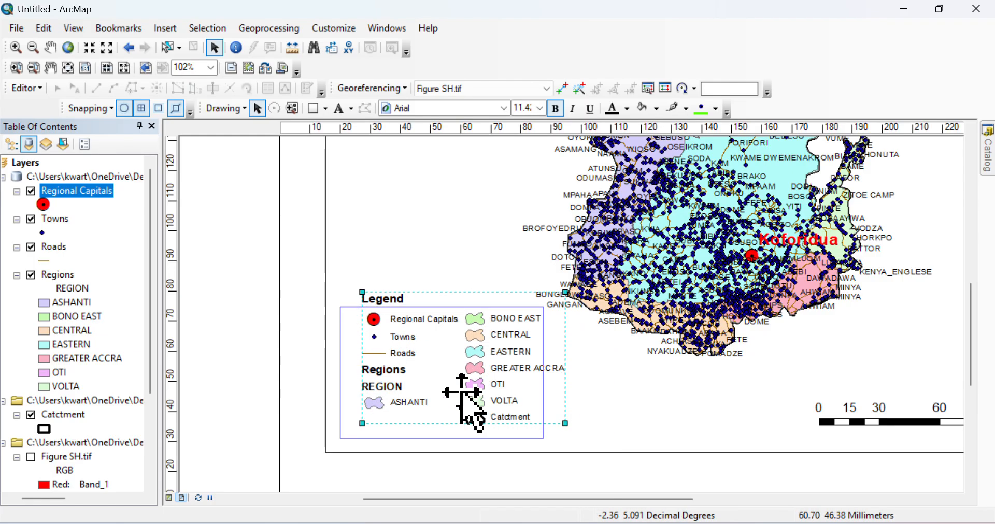
click(402, 236)
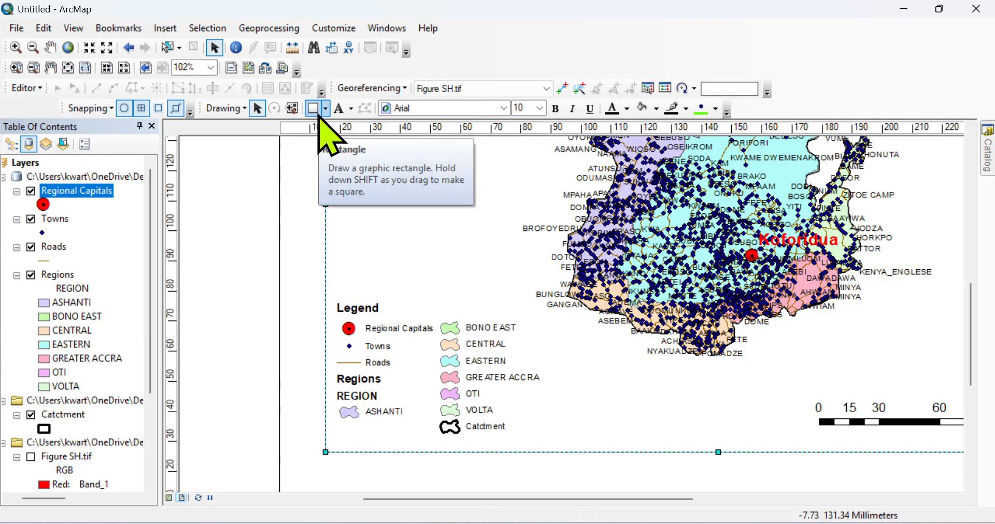
Try to resize the map inside its data frame with fixed zoom in and fixed zoom out.
click(86, 47)
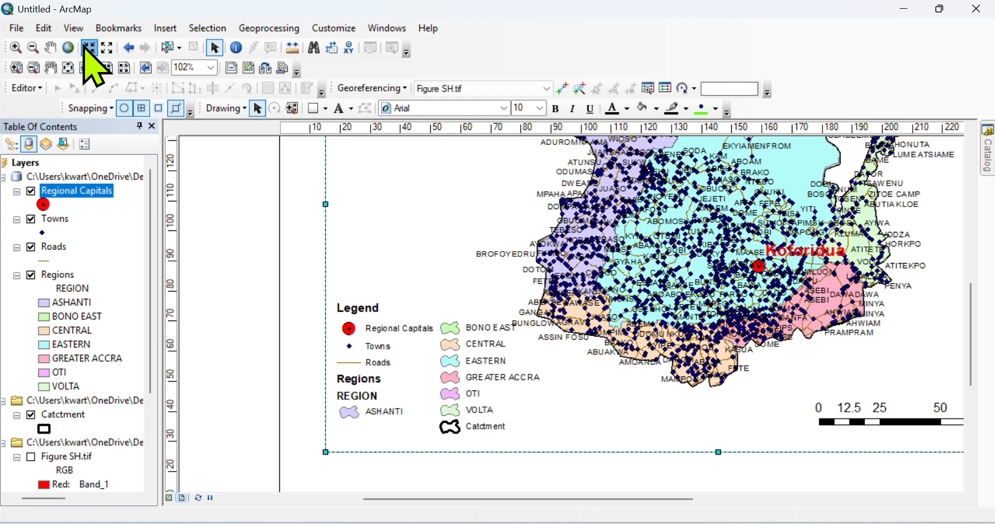
click(89, 48)
click(90, 48)
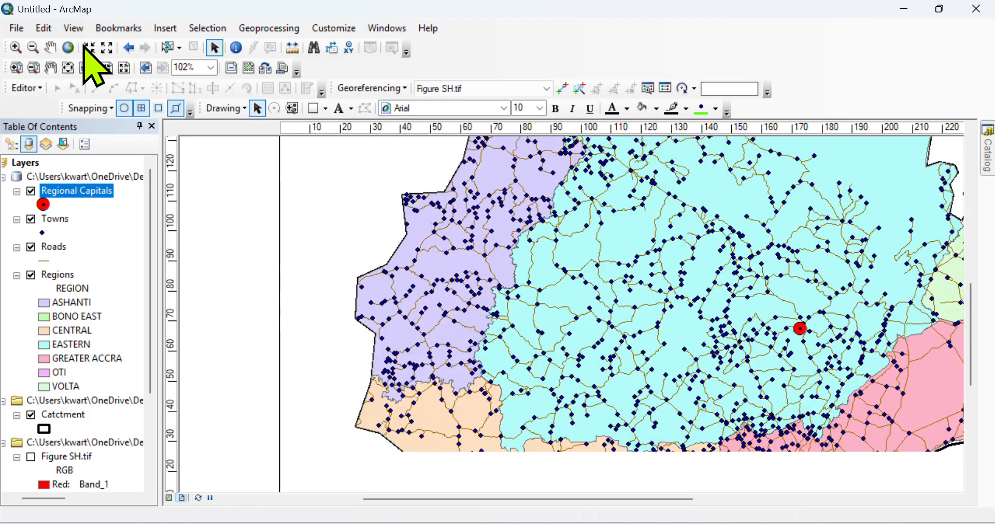
click(86, 47)
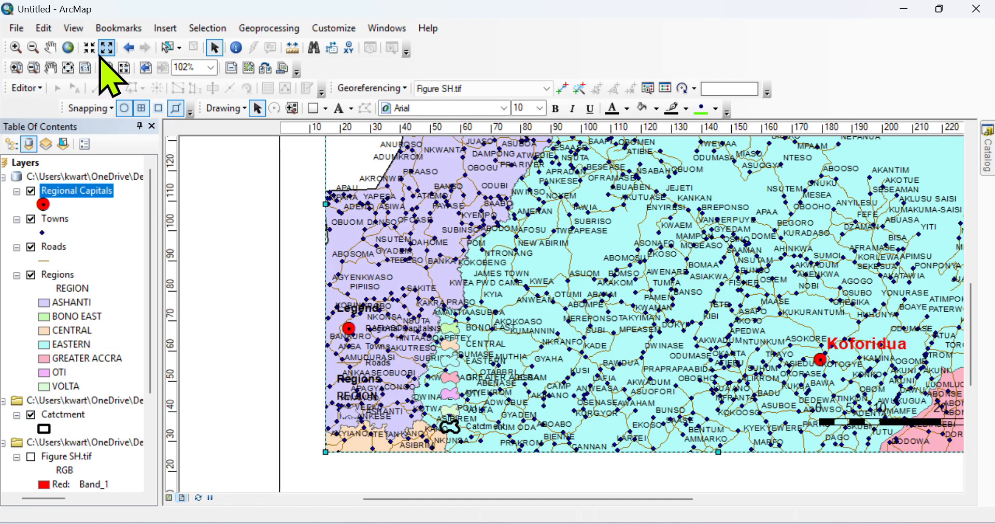
click(102, 54)
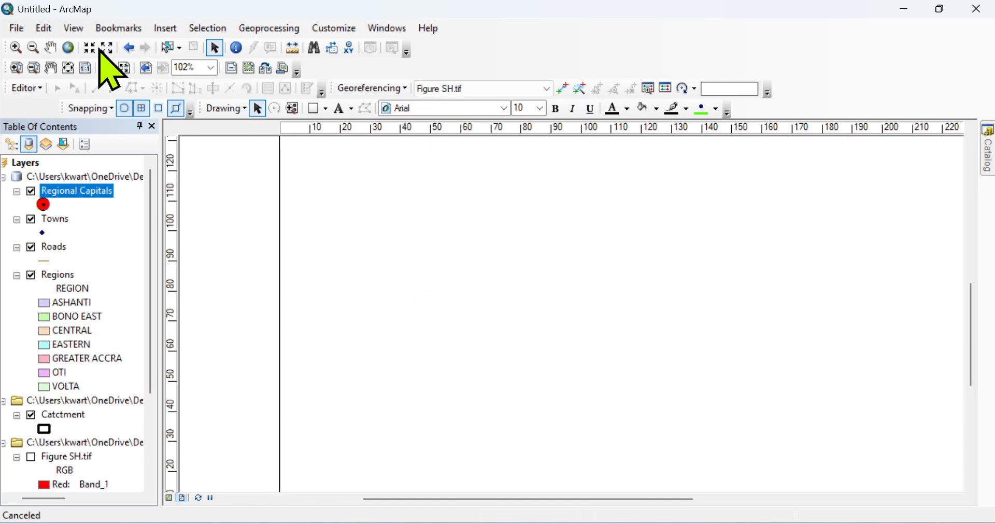
click(101, 53)
click(100, 53)
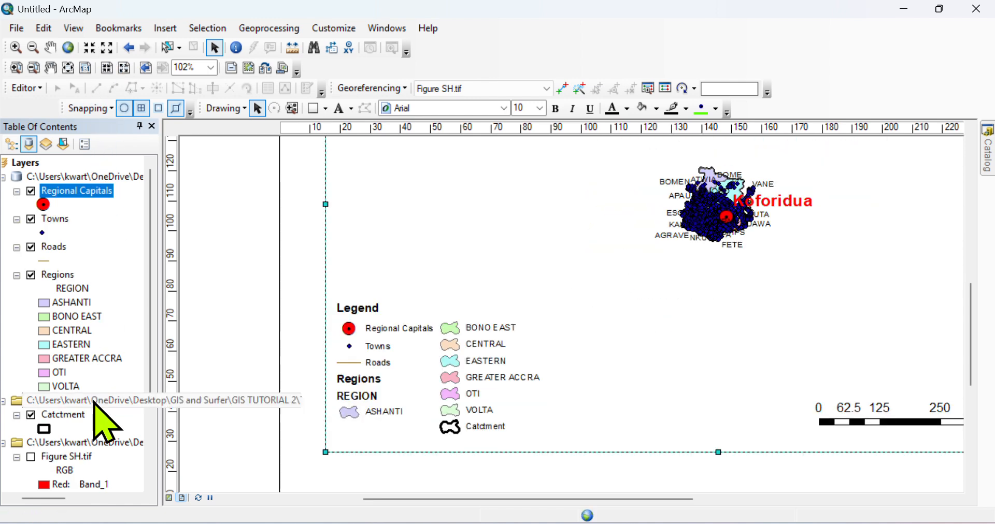
Zoom the map to the extent of the Catctment layer.
right_click(75, 416)
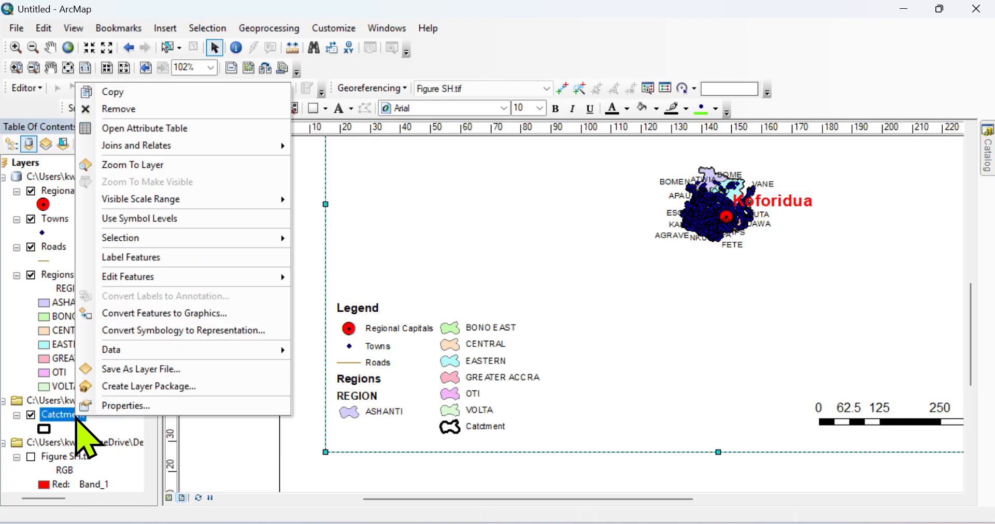
mouse_move(143, 146)
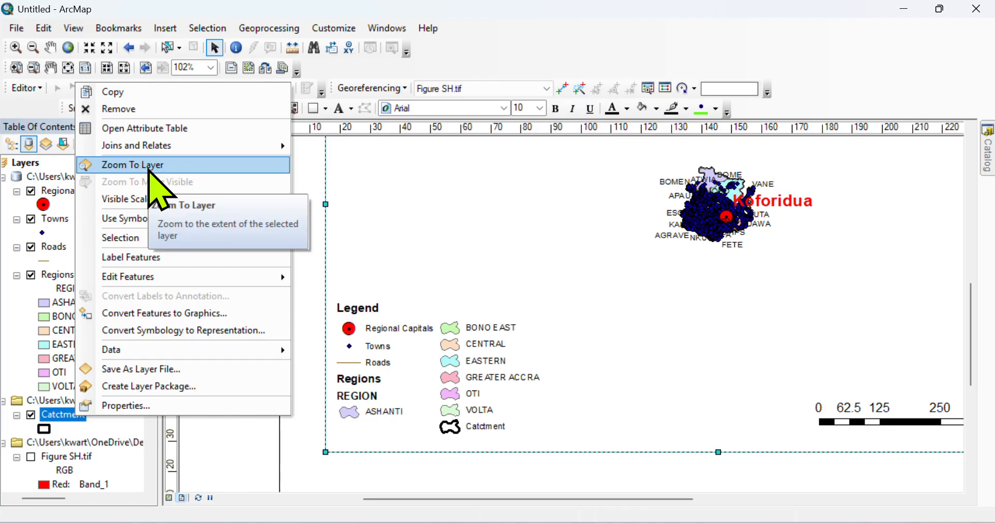
click(144, 166)
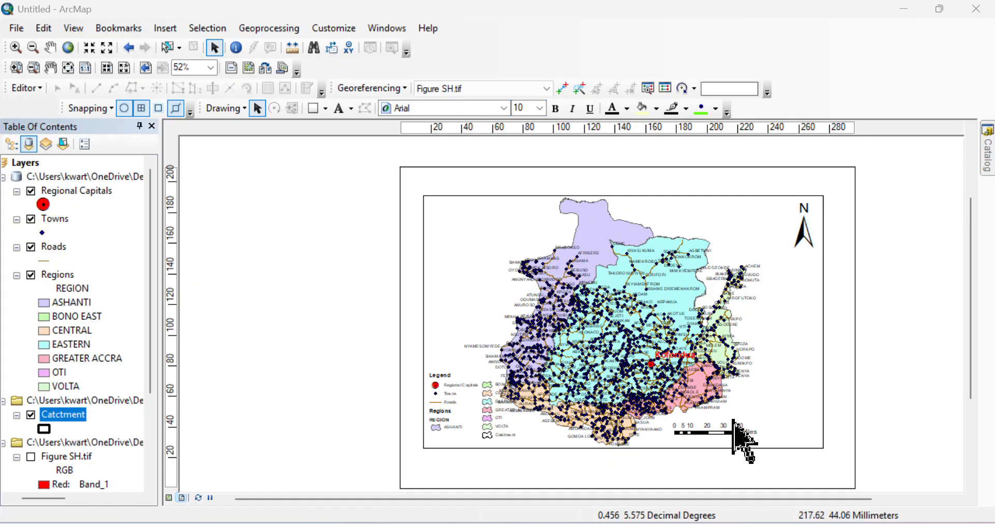
Enlarge and recentre the map frame on the page, placing the scale bar in its lower-right corner and the legend in its lower-left corner.
drag(734, 433, 779, 430)
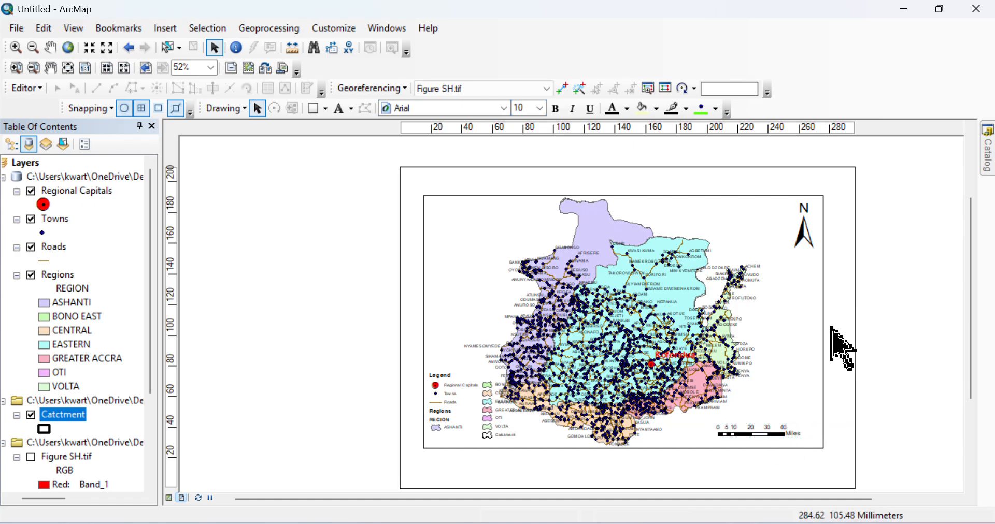
click(486, 399)
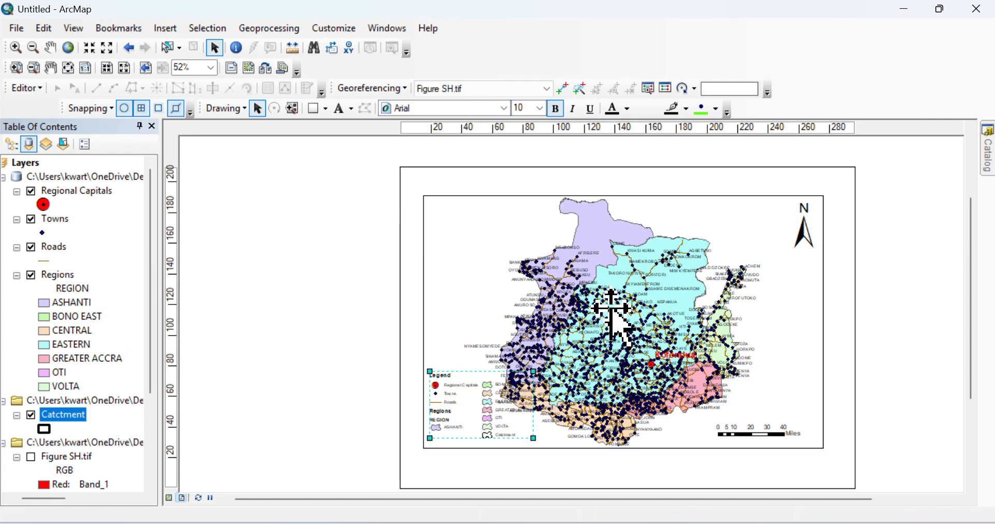
drag(611, 310, 648, 317)
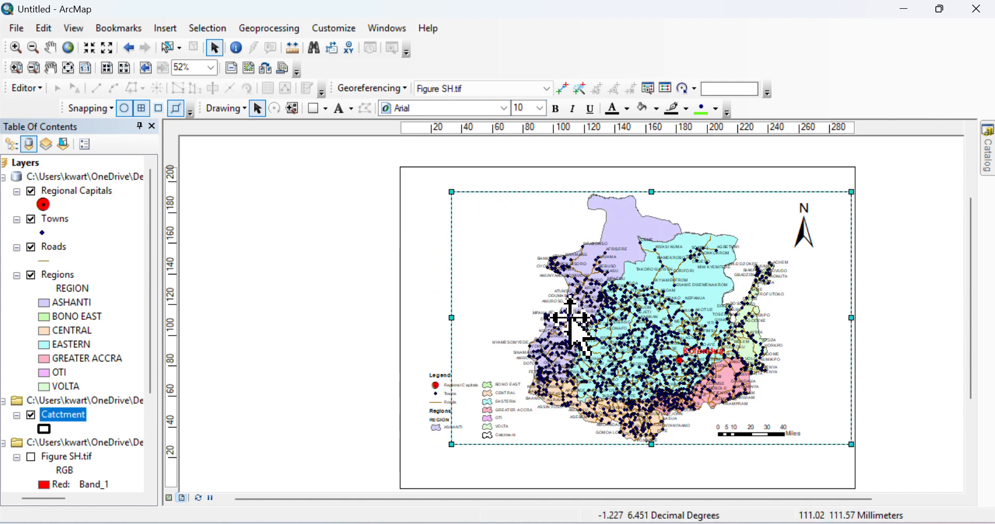
mouse_move(570, 317)
mouse_down()
mouse_move(588, 320)
mouse_move(573, 321)
mouse_up()
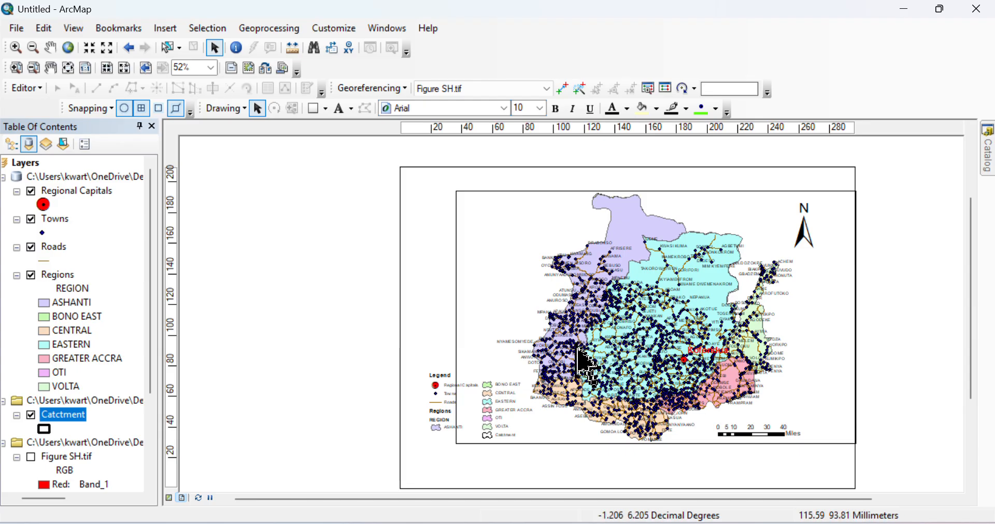
click(622, 264)
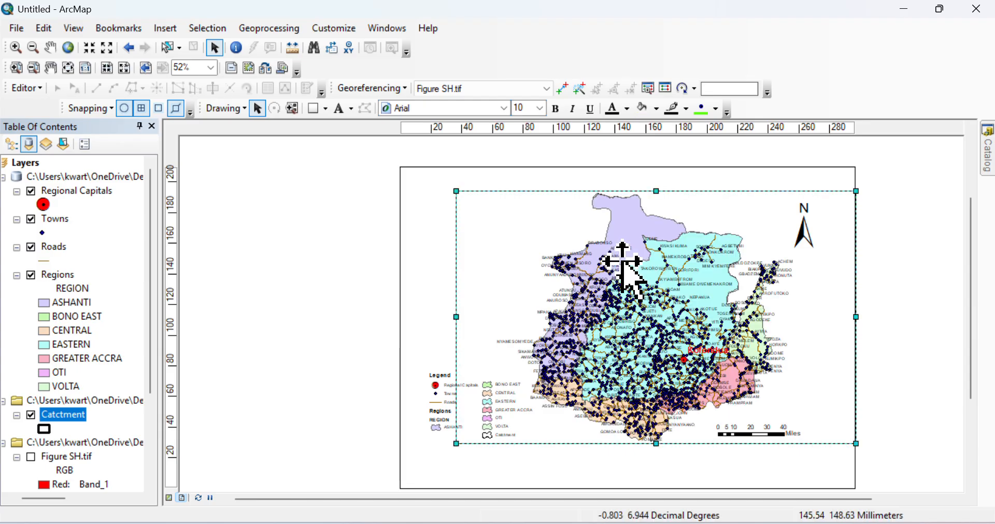
click(622, 264)
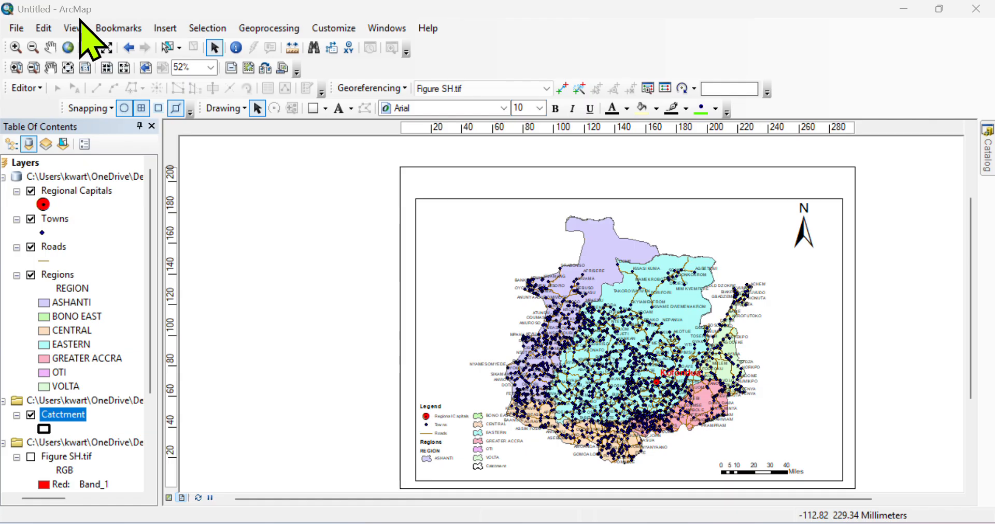
Start a new graticule for the data frame with labels only, placing parallels and meridians every 1 degree.
click(74, 29)
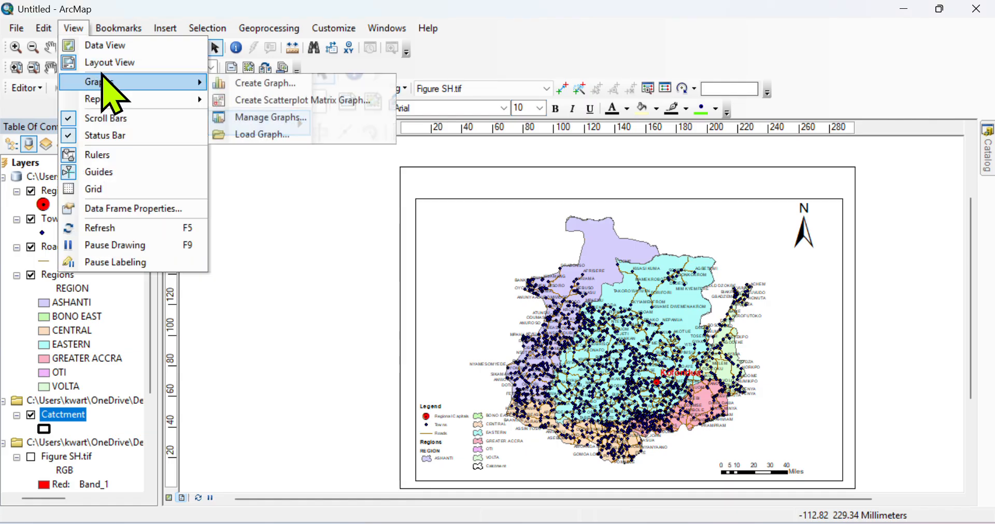
mouse_move(278, 30)
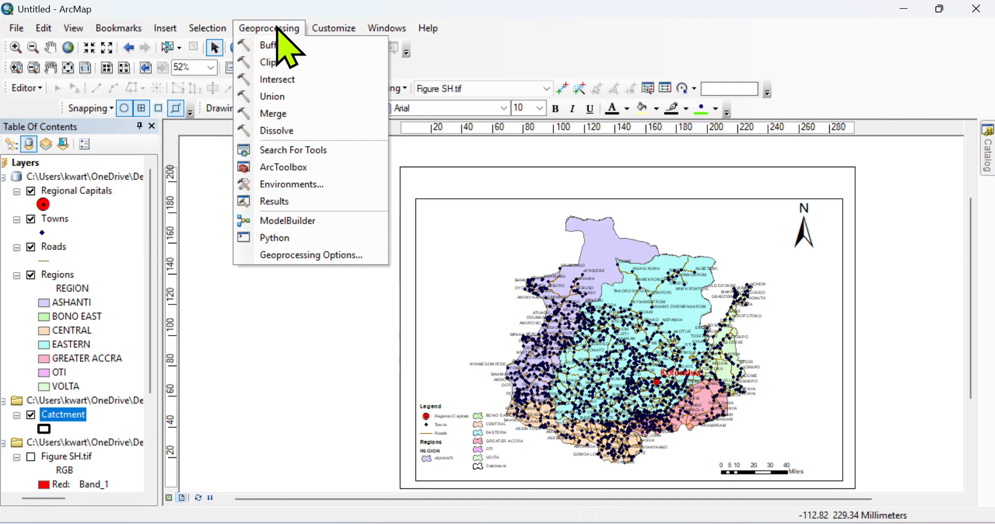
click(78, 30)
click(81, 27)
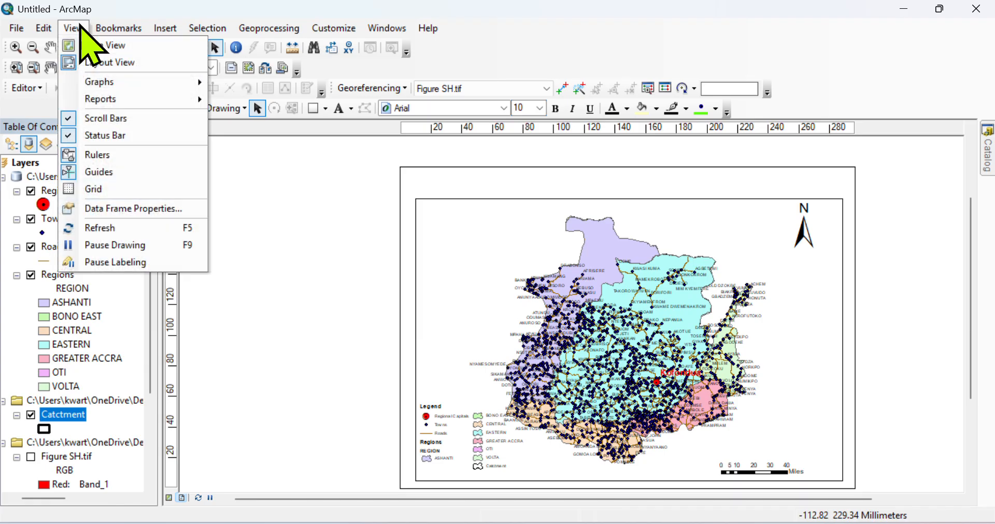
click(128, 211)
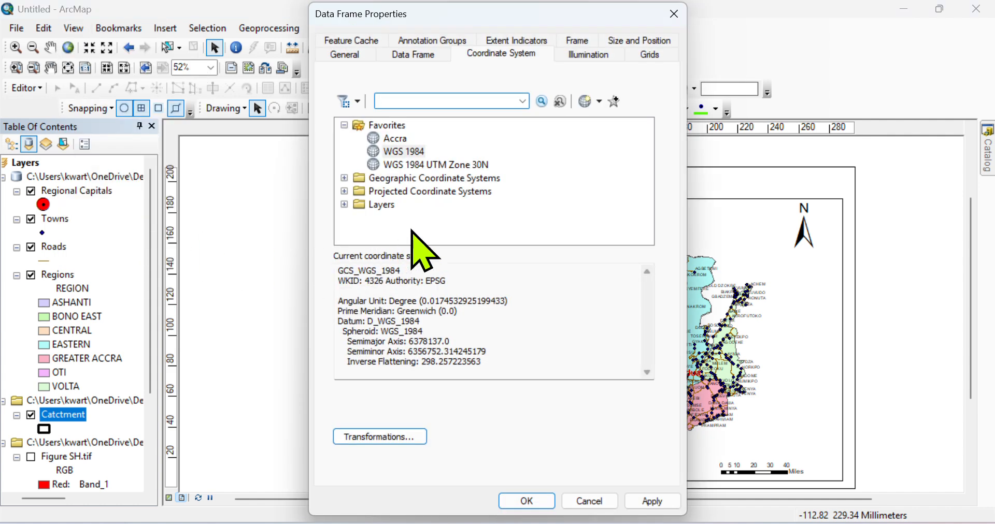
click(649, 57)
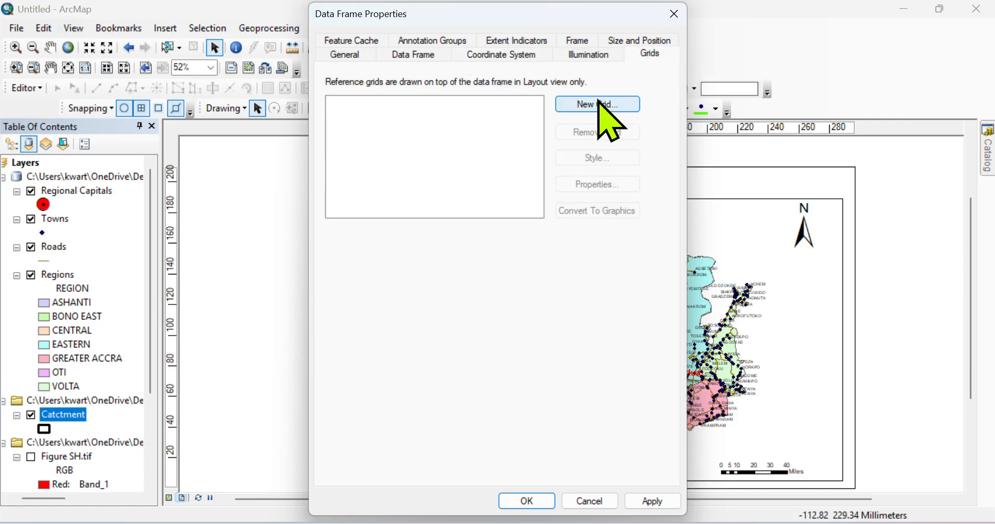
click(599, 102)
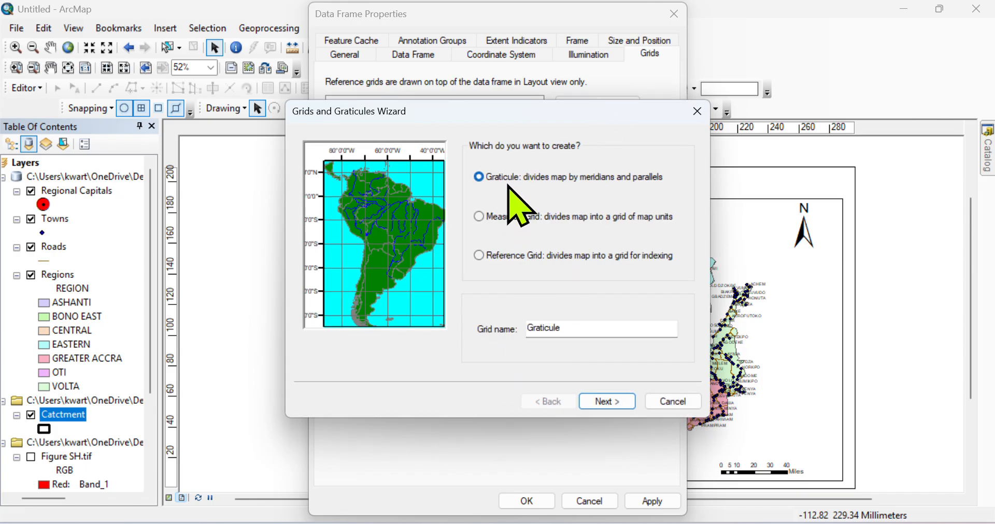
click(609, 399)
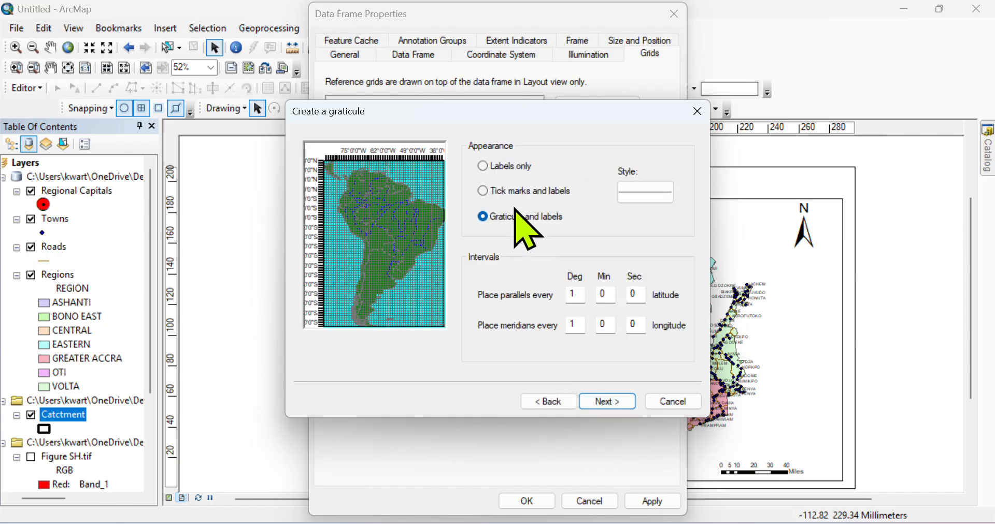
click(510, 170)
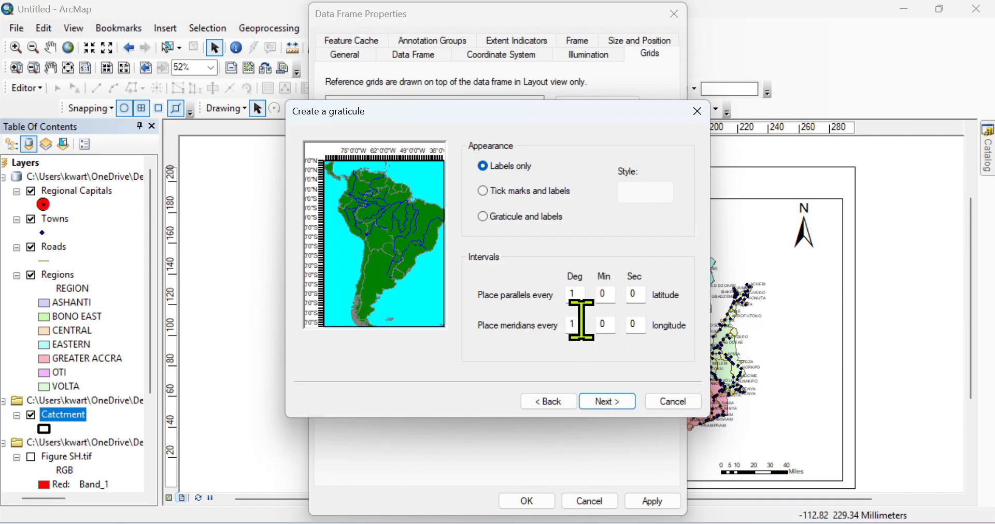
click(608, 402)
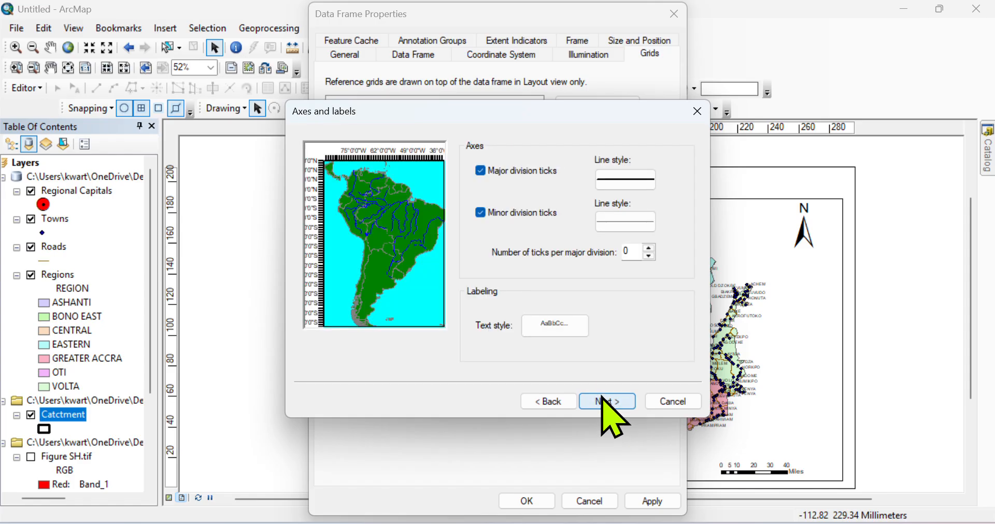
Set the graticule's label text size to 14.
click(560, 326)
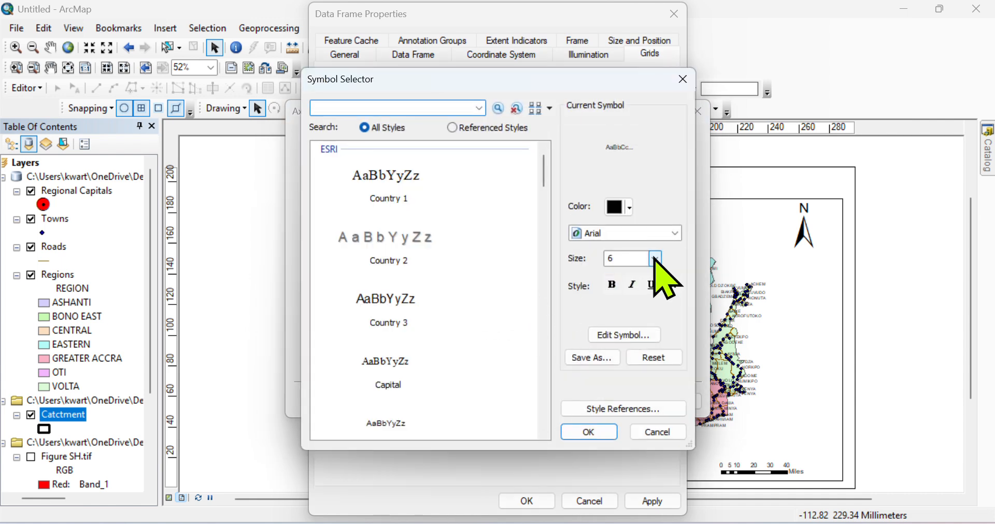
click(655, 258)
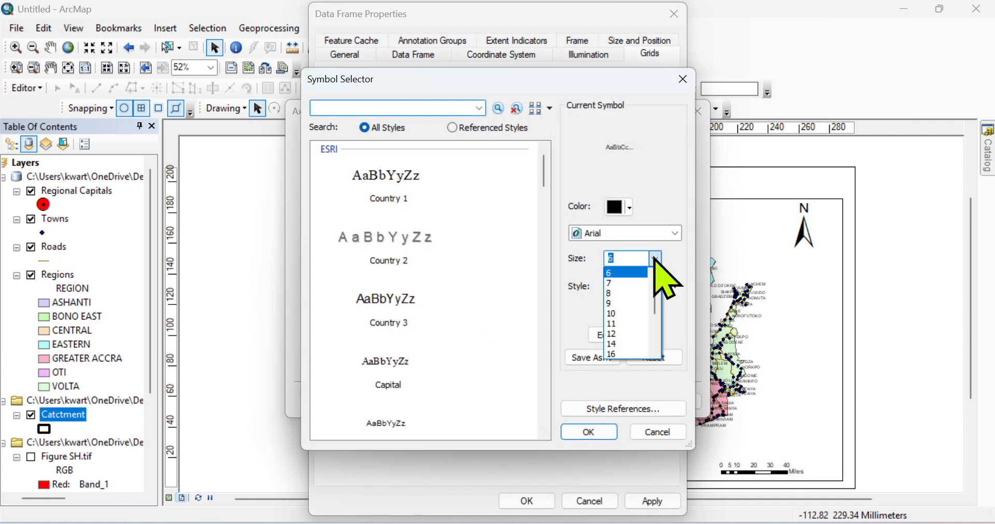
click(620, 345)
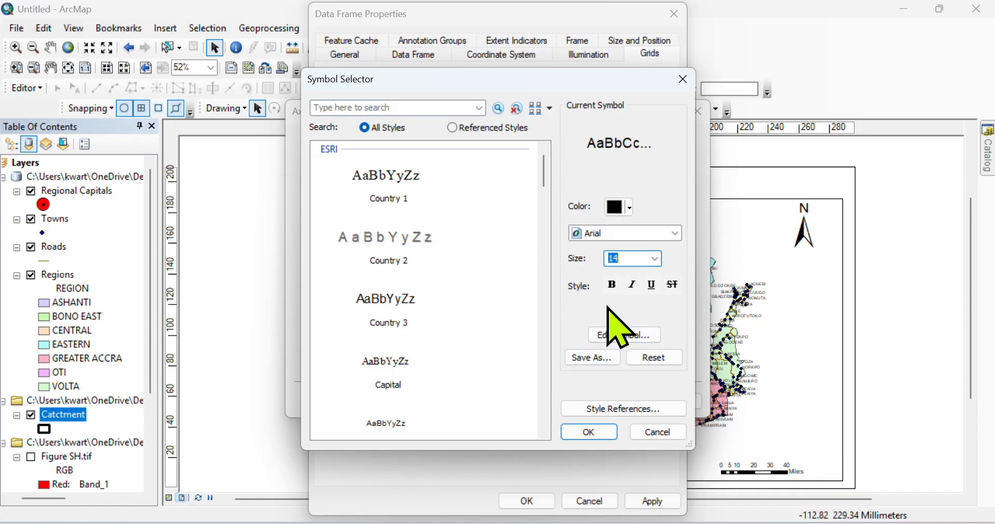
click(591, 433)
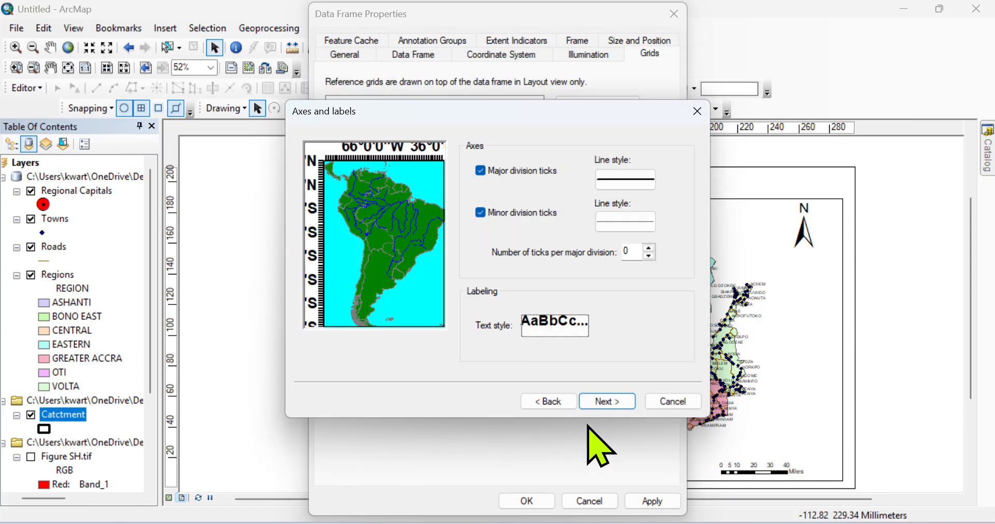
Finish the graticule with a simple border as a fixed updating grid and apply it to the map, accepting the current coordinate system.
click(606, 402)
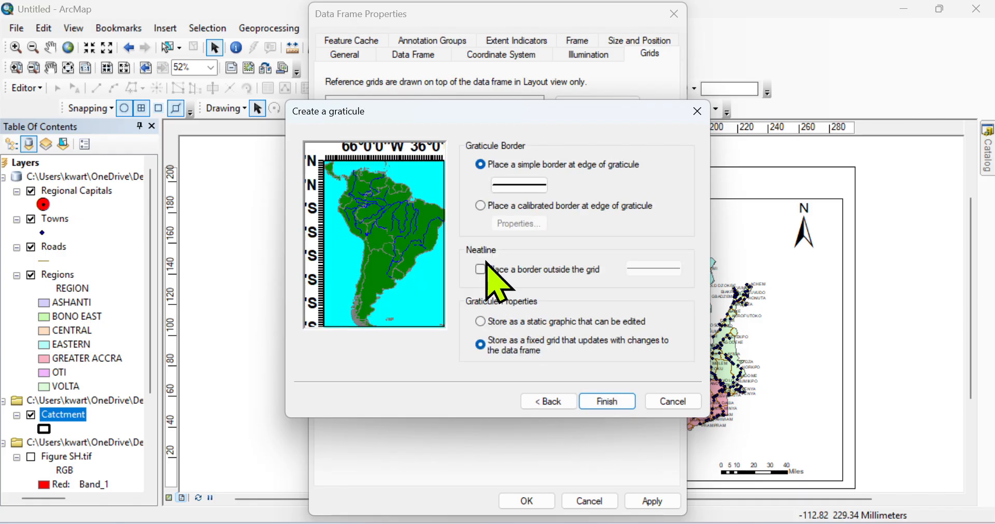
click(607, 402)
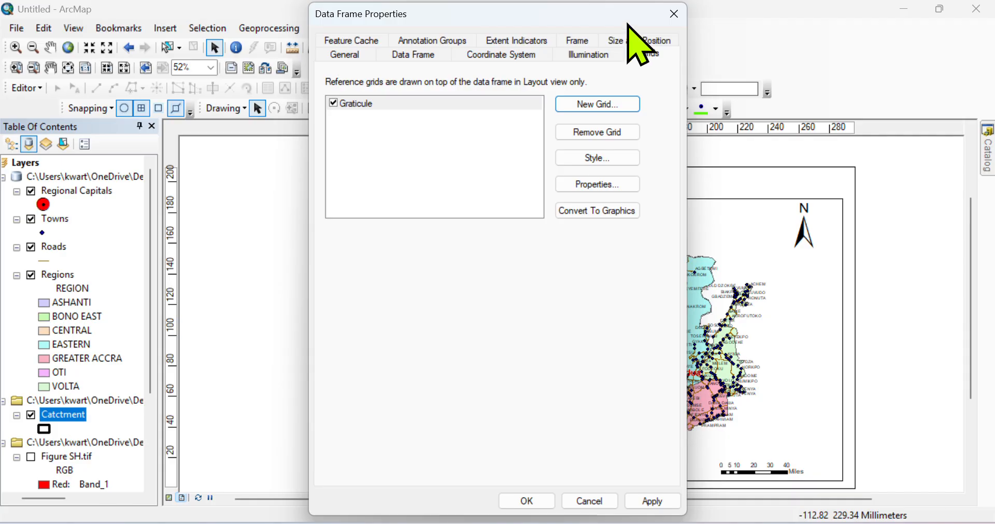
drag(628, 21, 426, 20)
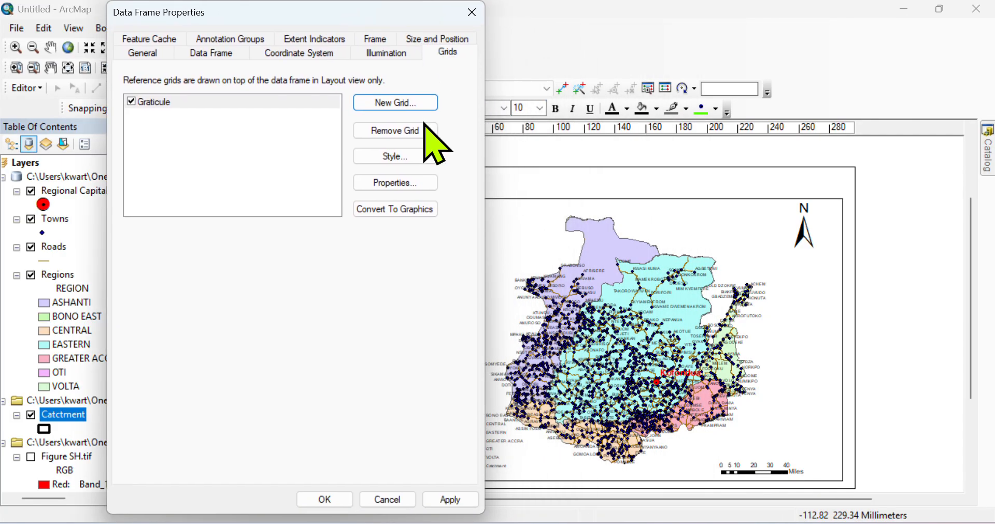
click(457, 499)
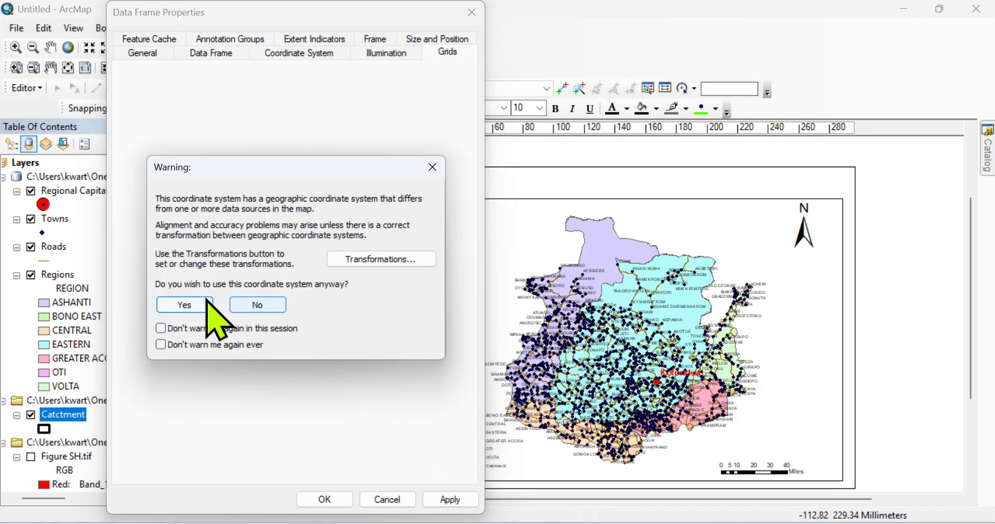
click(185, 305)
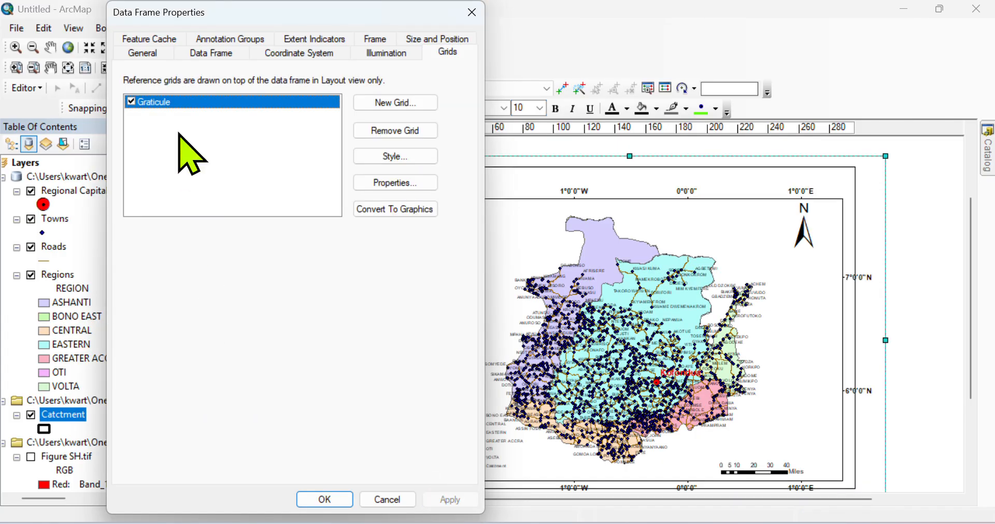
drag(322, 18, 112, 32)
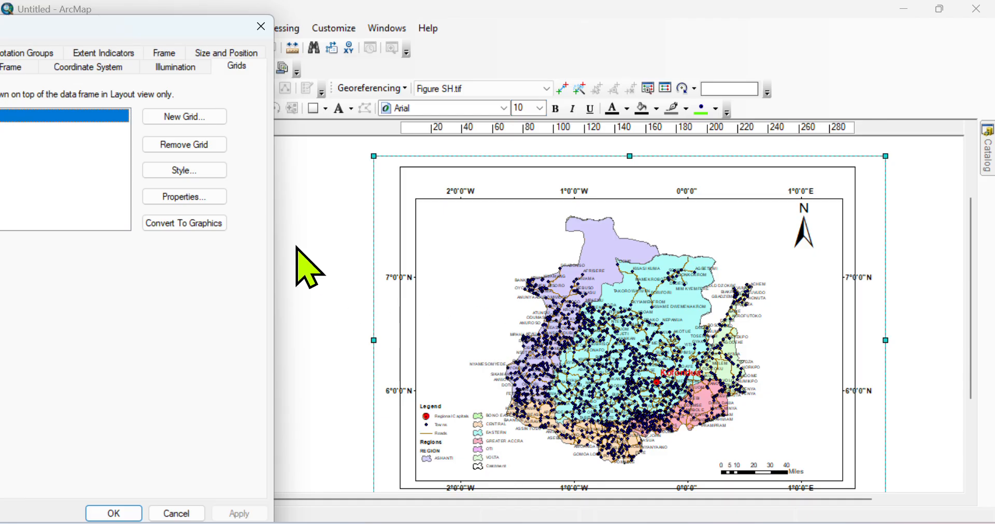
drag(126, 23, 271, 45)
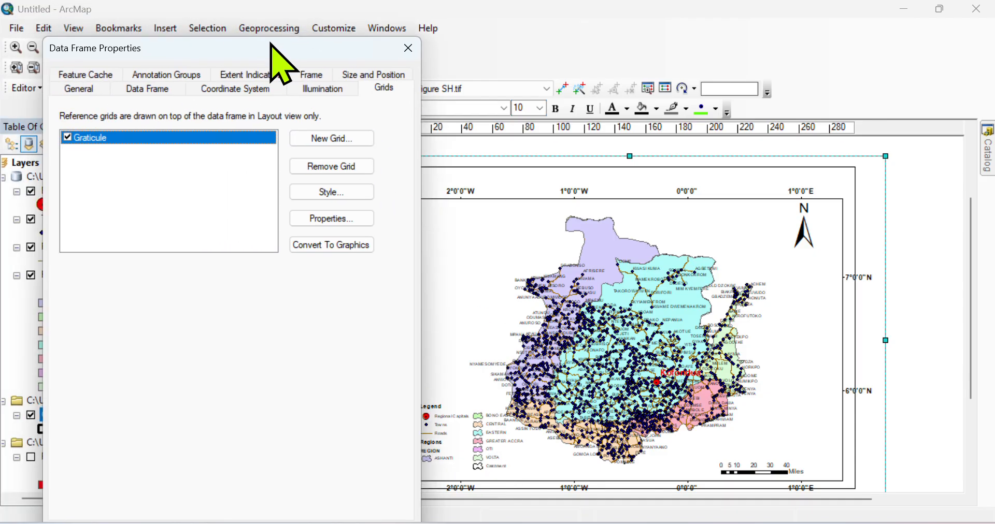
Edit the graticule's label properties to label only the left and bottom axes, with the left labels oriented vertically.
click(230, 144)
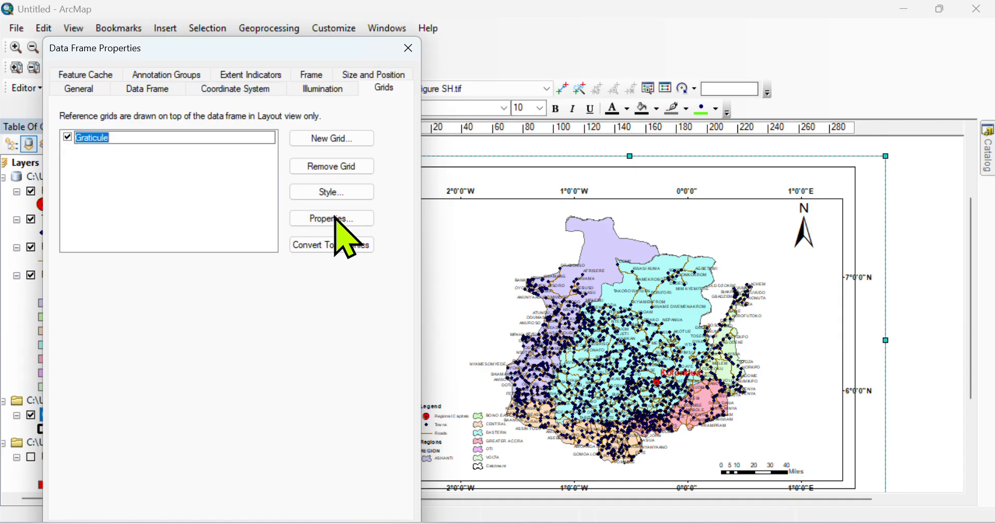
click(337, 218)
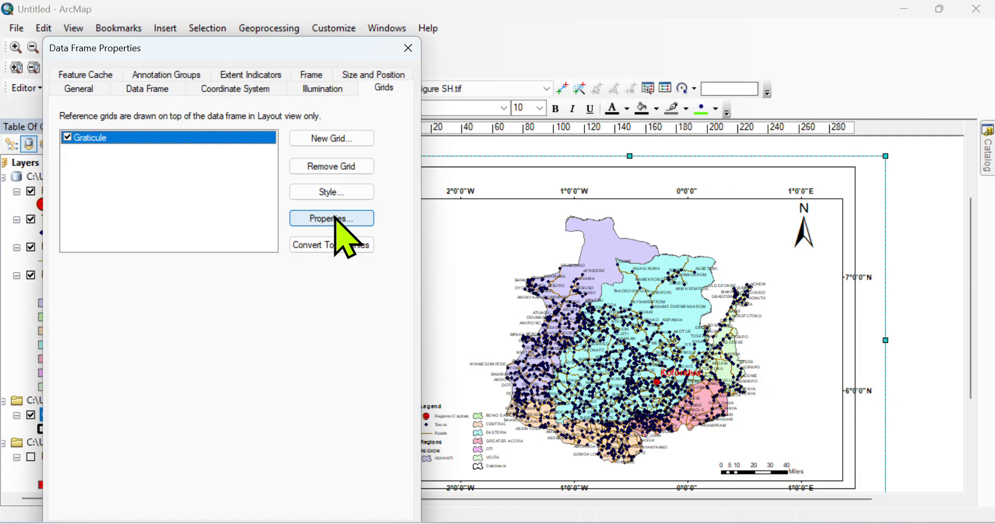
click(335, 218)
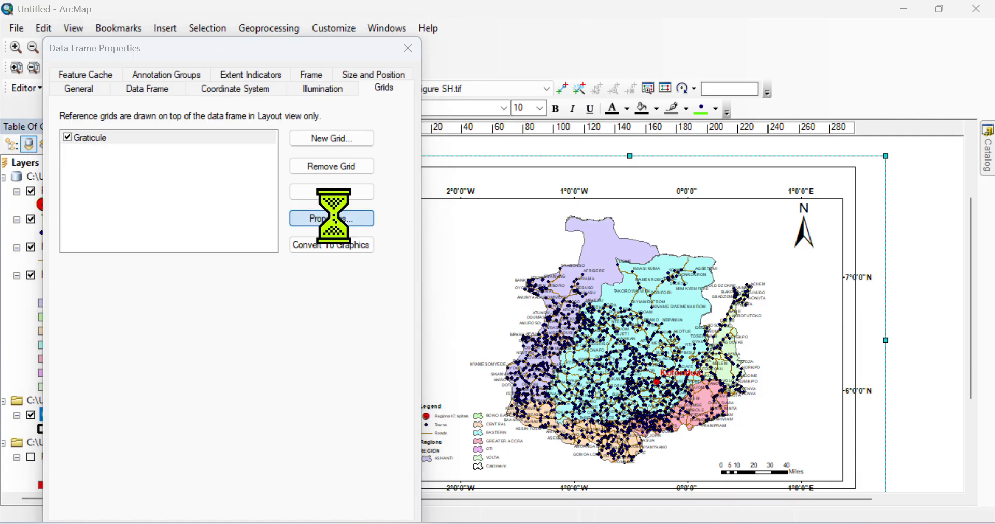
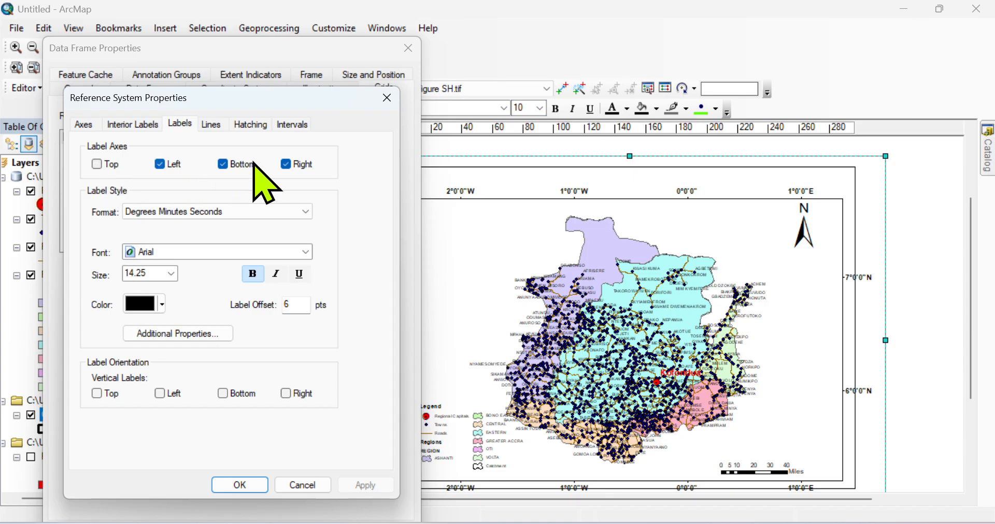
click(285, 167)
click(244, 483)
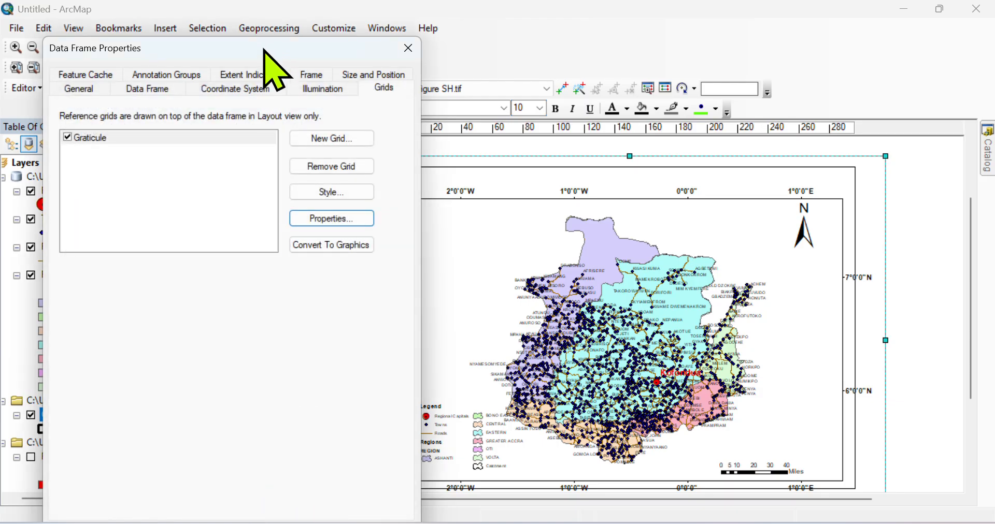
Apply the graticule changes to the data frame, accept the current coordinate system, and close its properties.
drag(263, 49, 262, 14)
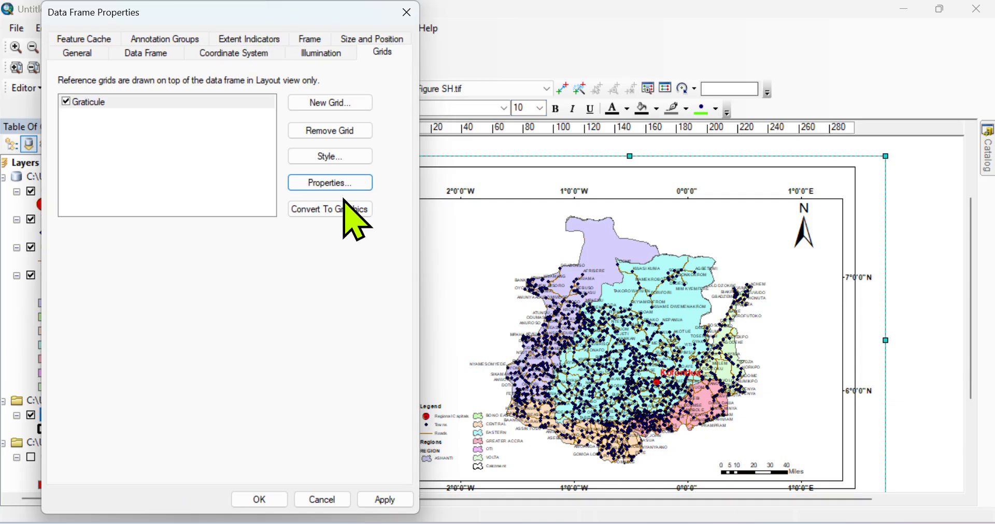
click(397, 503)
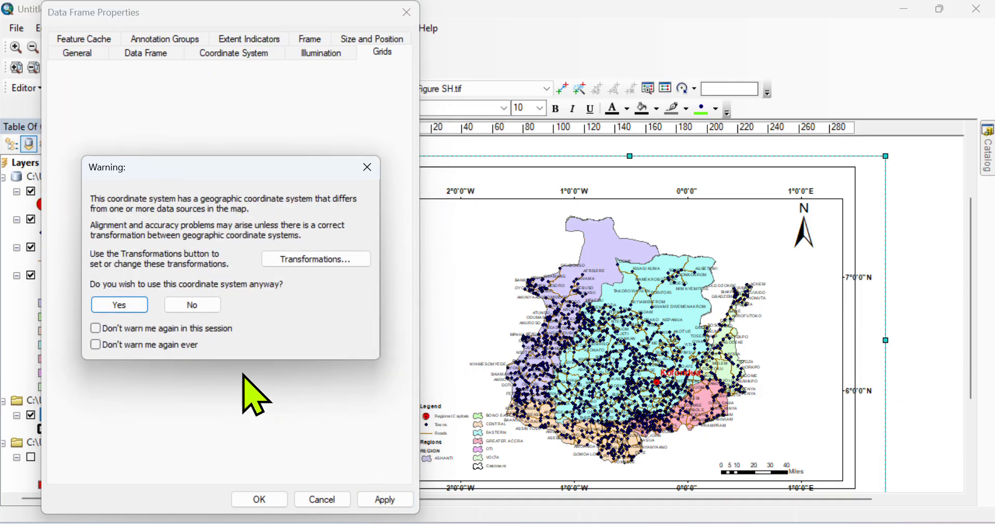
click(124, 306)
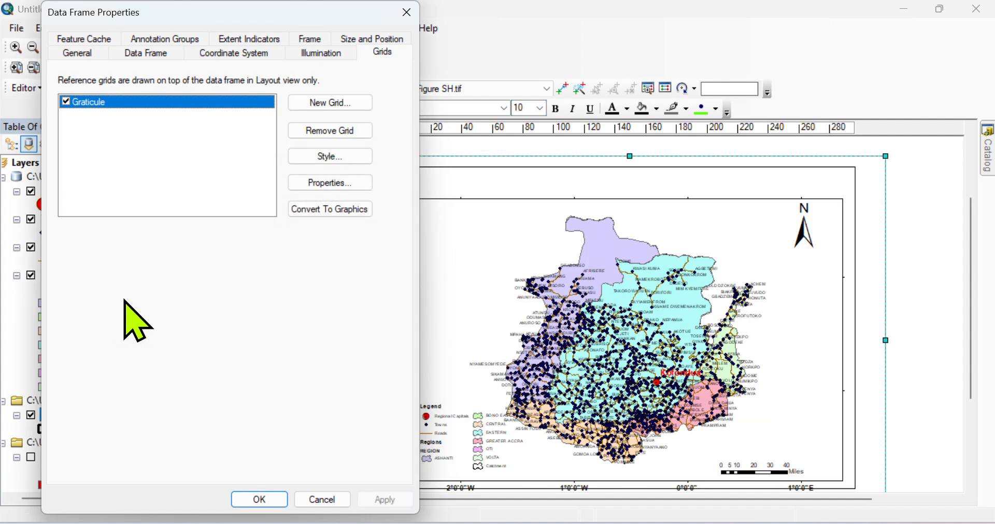
drag(256, 7, 93, 47)
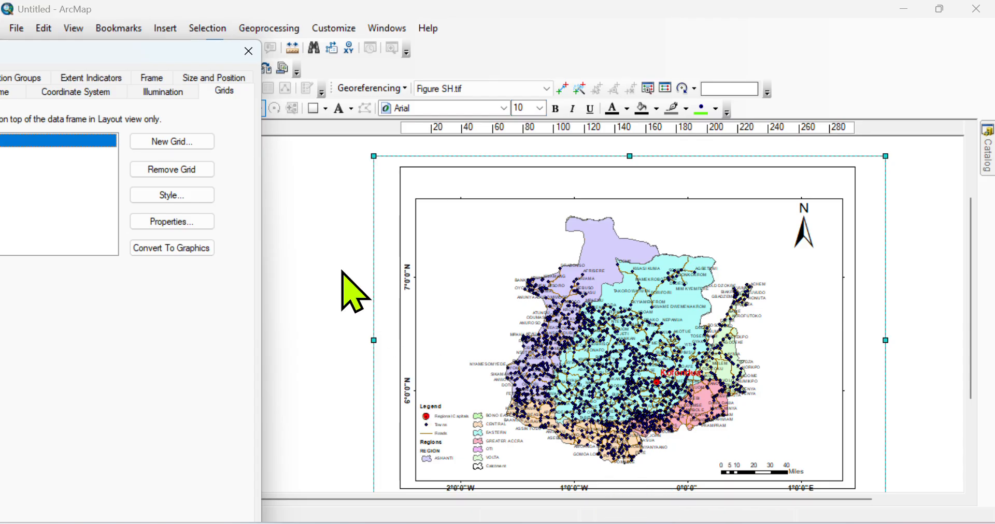
drag(146, 52, 269, 44)
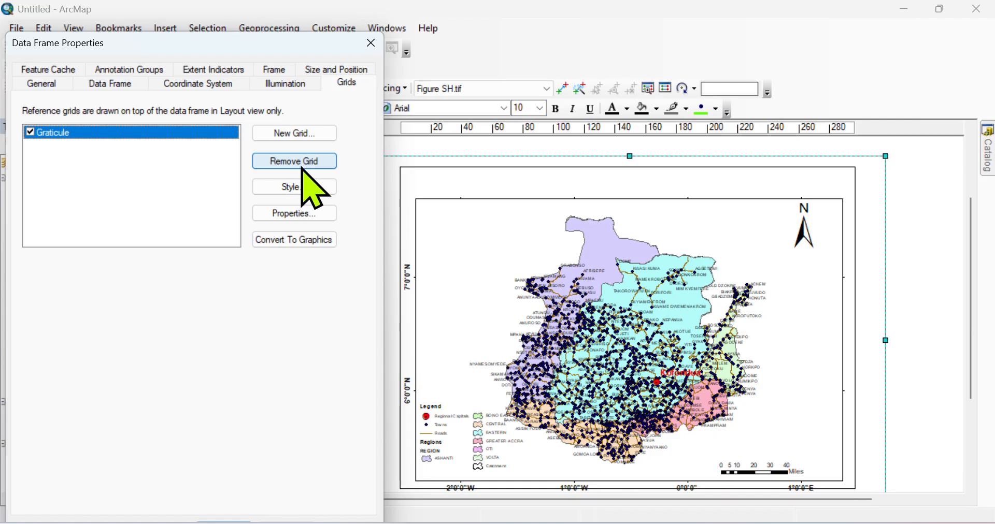
click(373, 42)
Resize and shift the map frame upward on the page, and move the scale bar up inside the frame's lower-right corner.
click(533, 226)
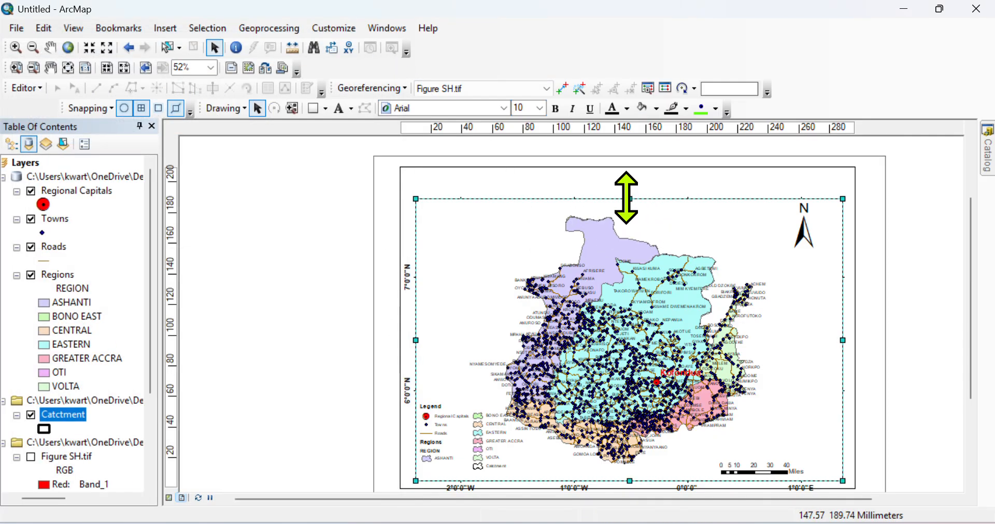
drag(627, 198, 623, 182)
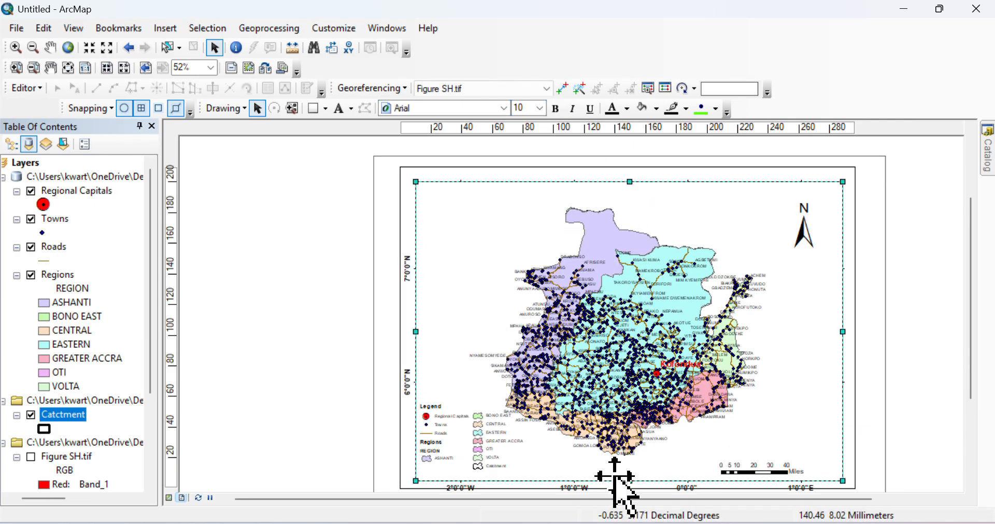
drag(632, 482, 631, 472)
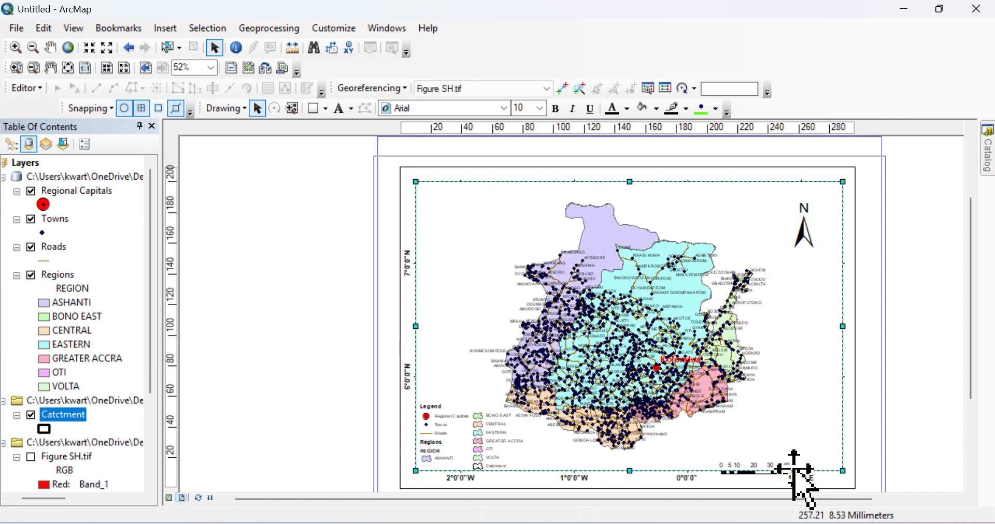
mouse_move(794, 476)
mouse_down()
mouse_move(802, 466)
mouse_move(788, 465)
mouse_up()
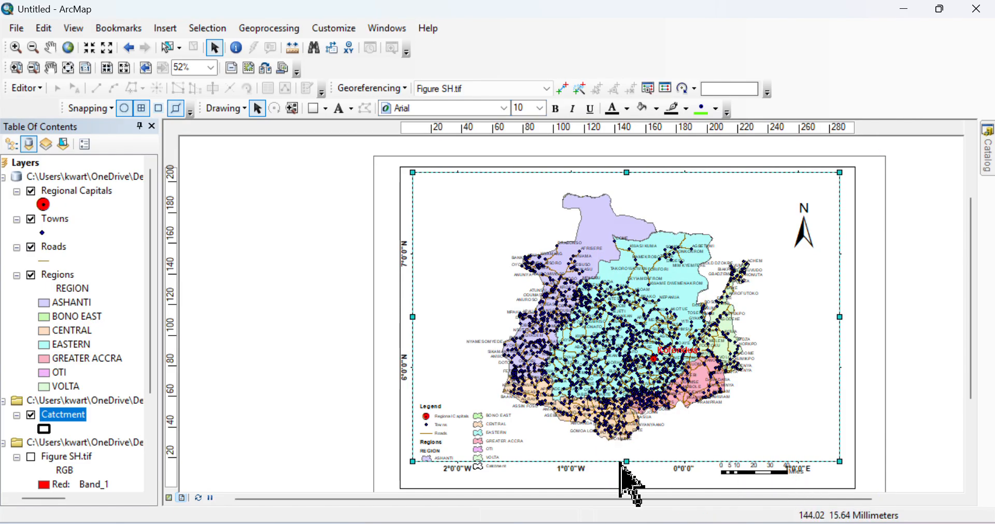
drag(622, 463, 624, 477)
drag(625, 486, 624, 487)
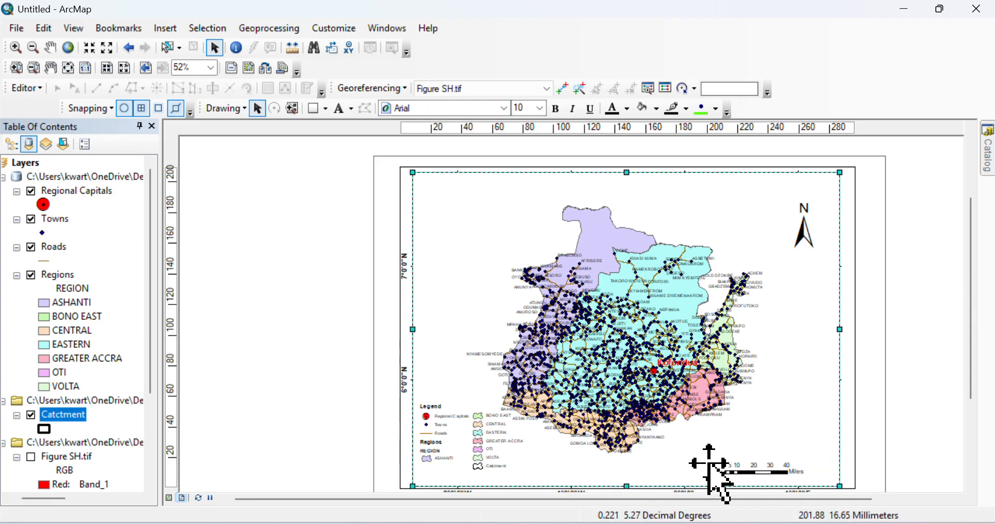
click(744, 467)
drag(745, 467, 748, 446)
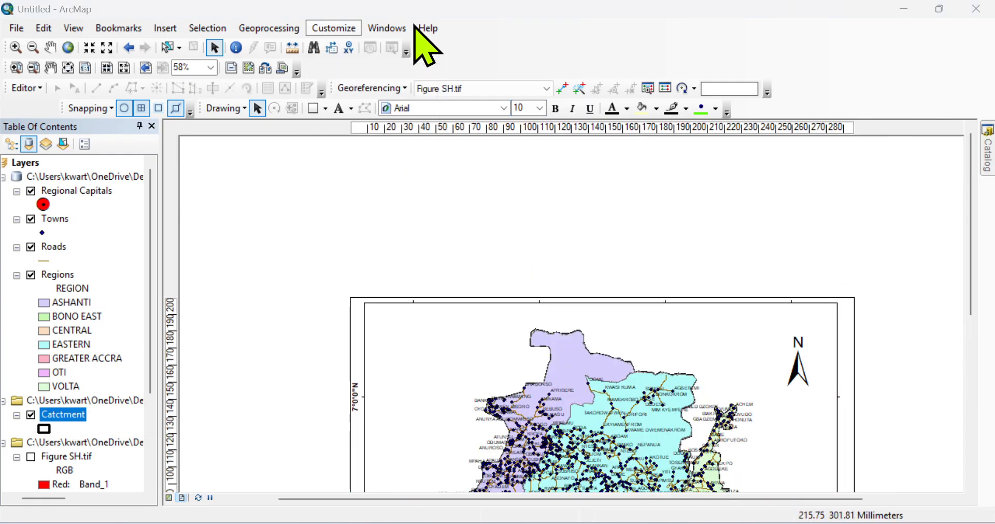
Insert the title "MAP OF WATER CATCHMENT" and centre it just inside the top edge of the map frame.
click(163, 28)
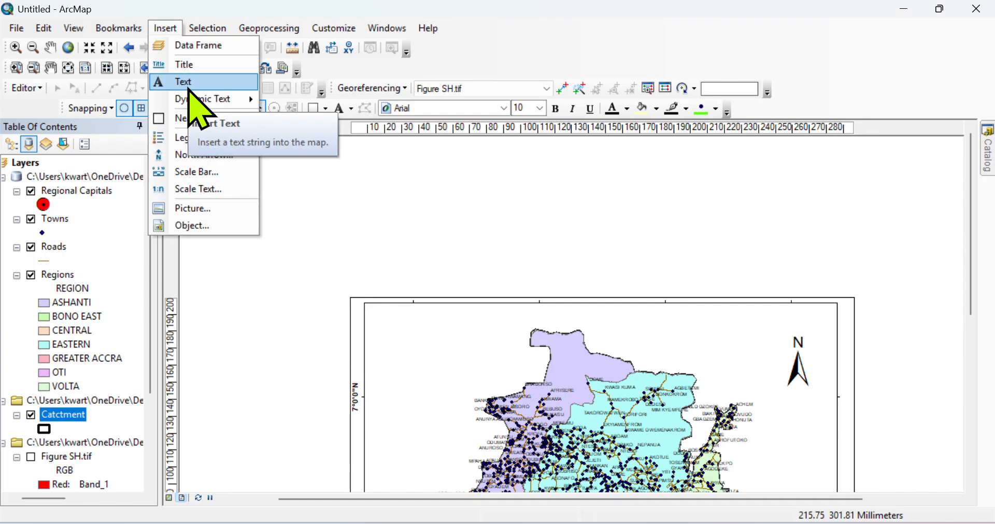
click(185, 64)
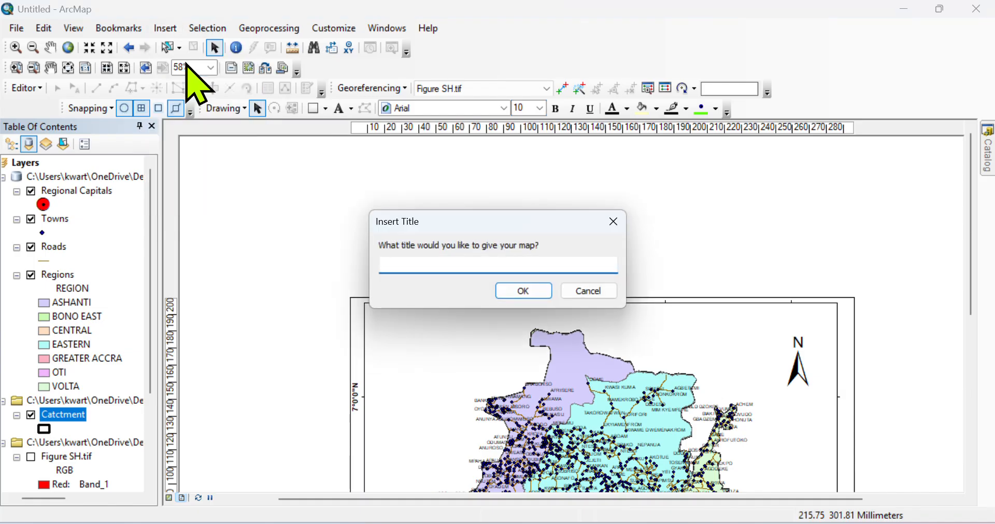
text(MAP OF WATER CATCHMENT)
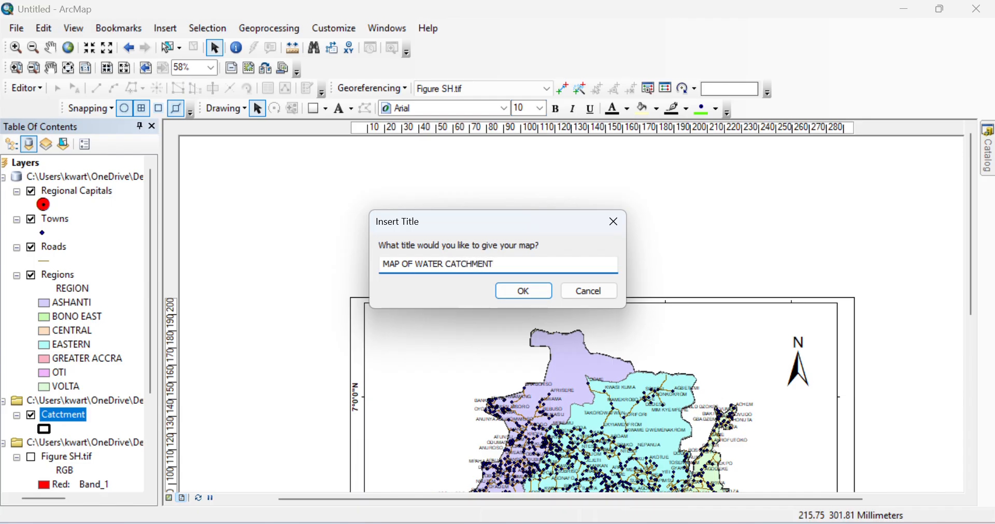
click(524, 291)
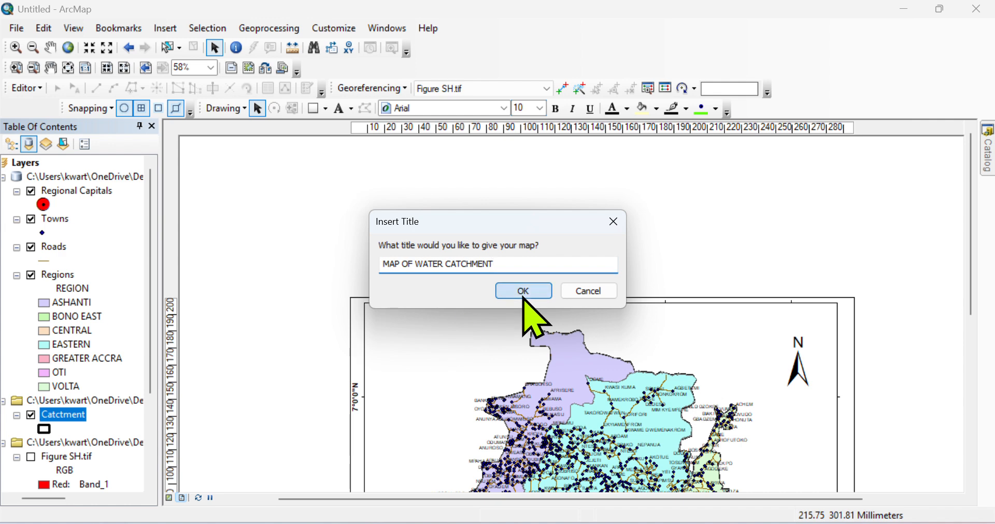
drag(561, 187, 589, 324)
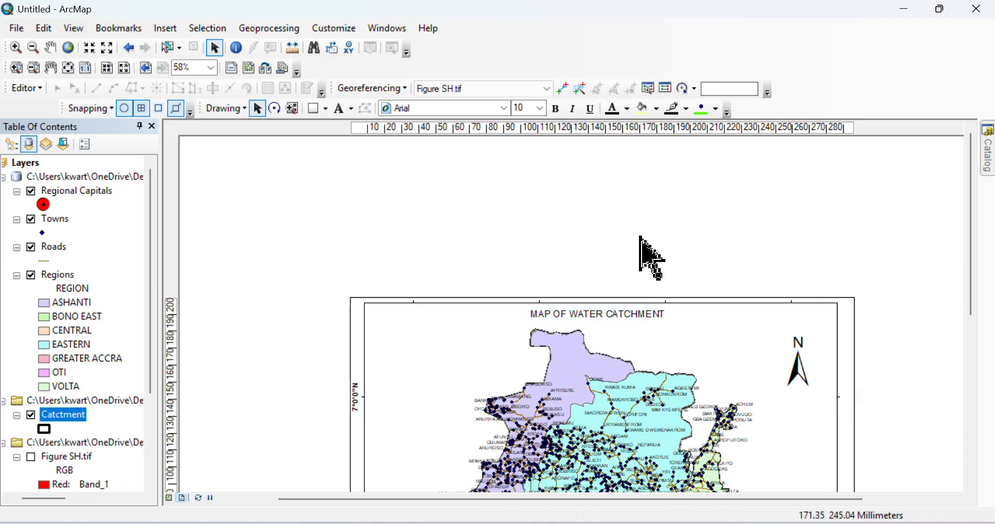
Start exporting the map layout as a JPEG at 150 dpi with the file name SH_CATCH.
scroll(984, 270, down, 5)
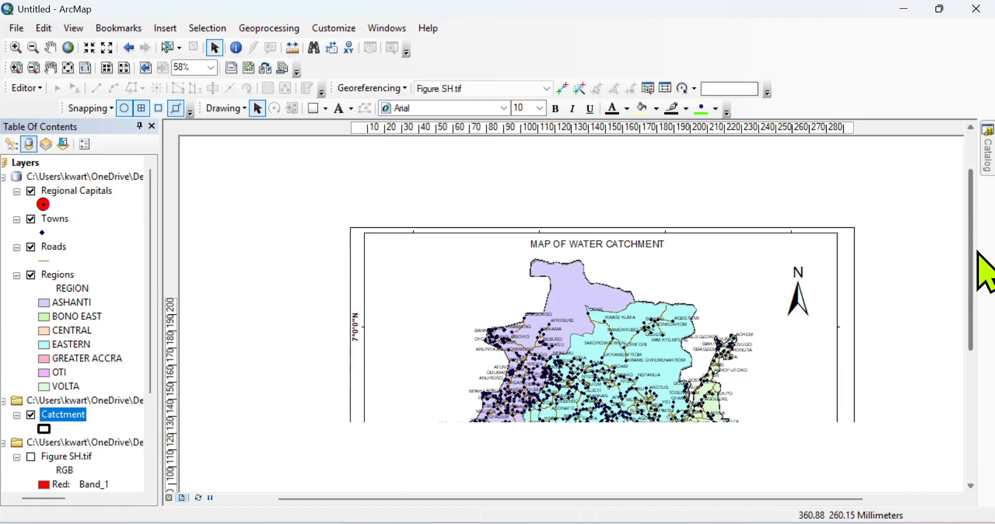
scroll(990, 327, up, 1)
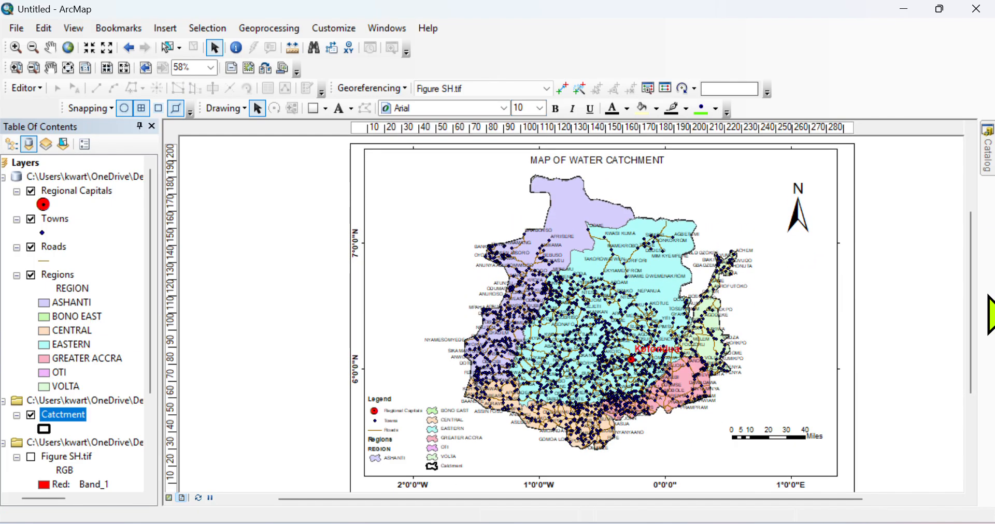
scroll(979, 303, down, 1)
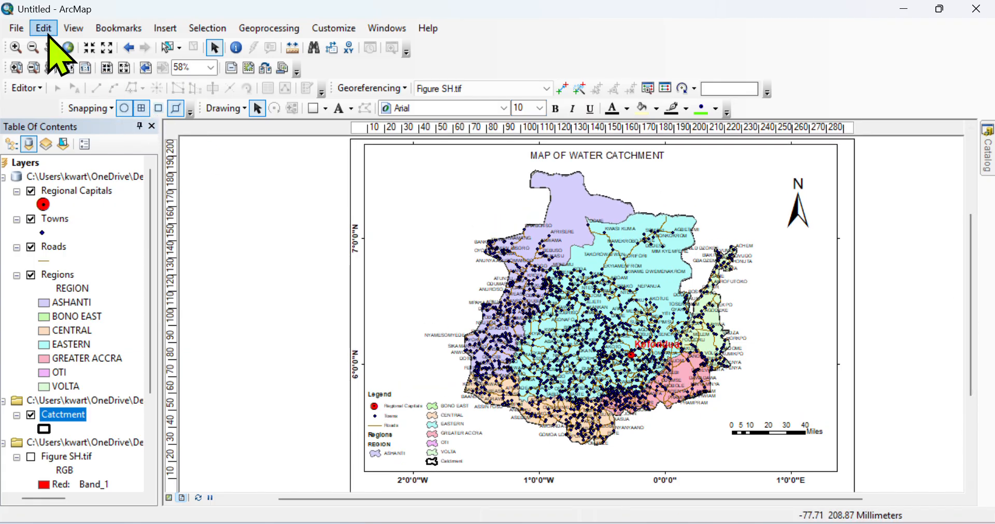
click(16, 28)
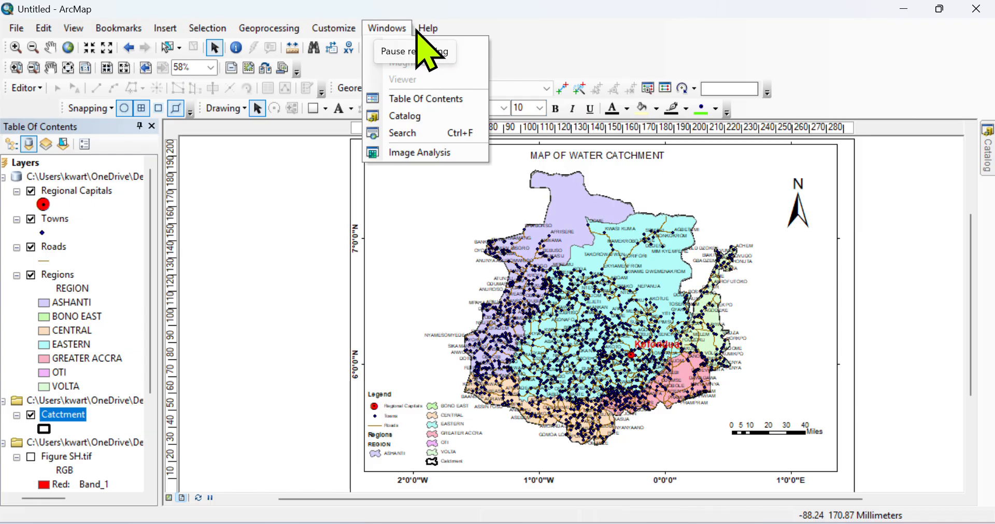
click(416, 29)
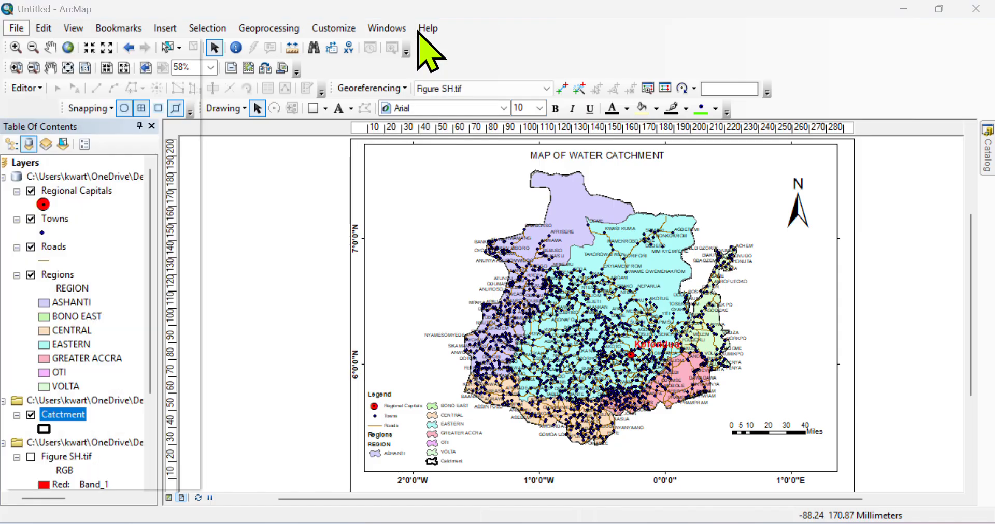
click(17, 29)
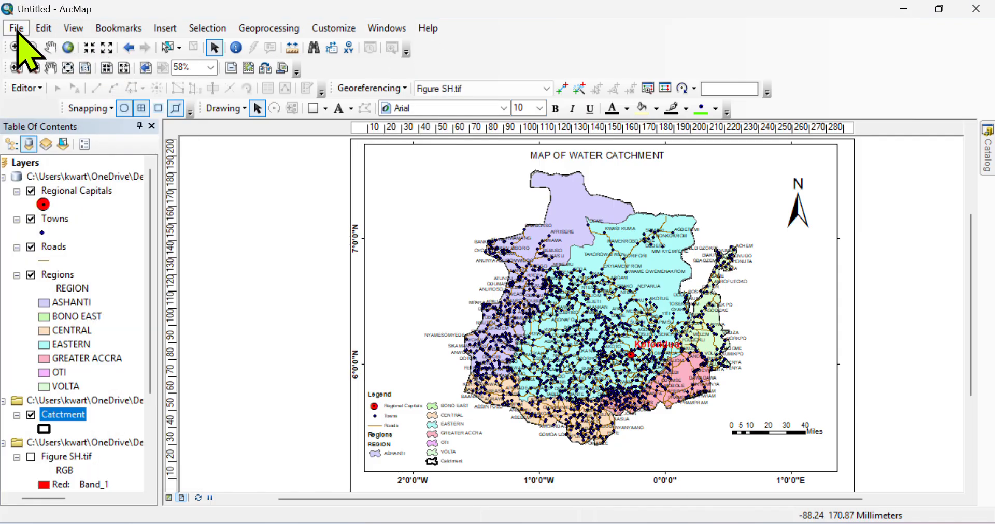
click(106, 266)
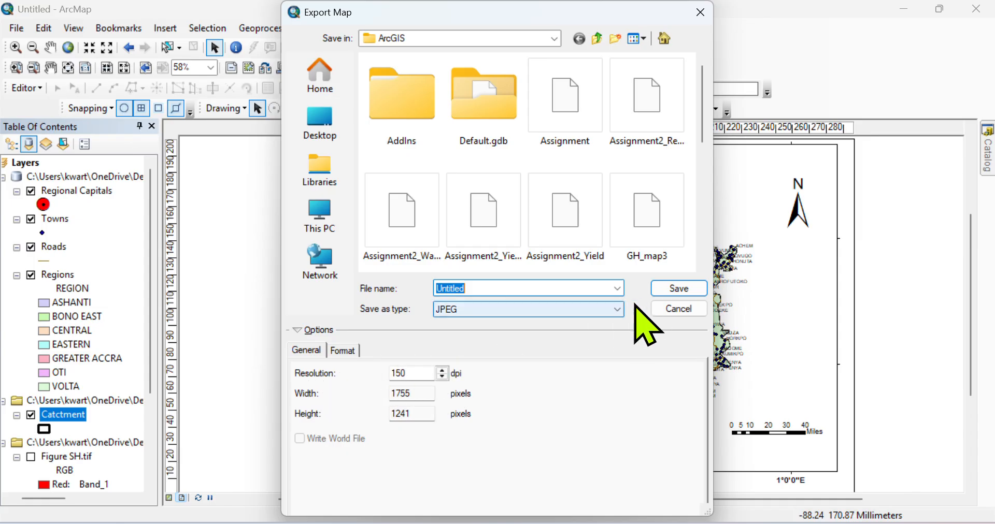
click(617, 309)
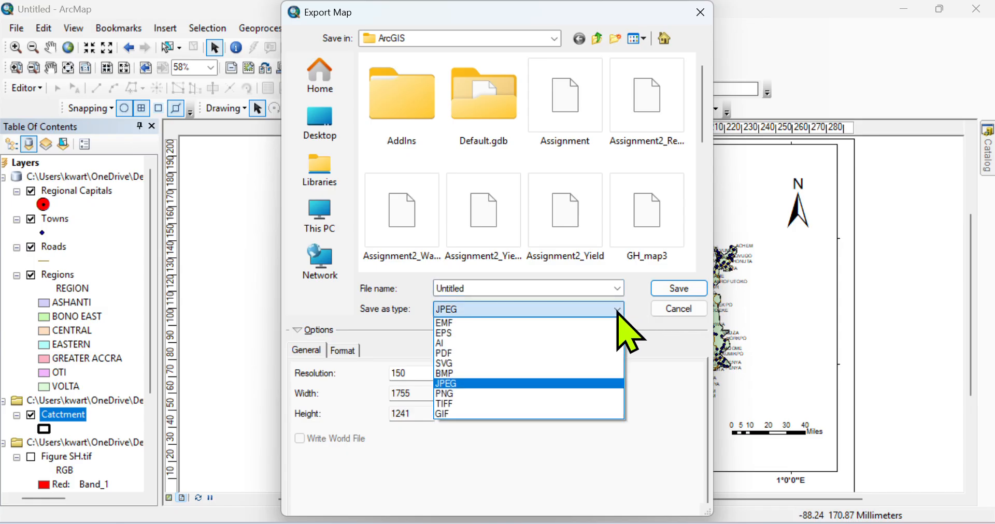
click(617, 311)
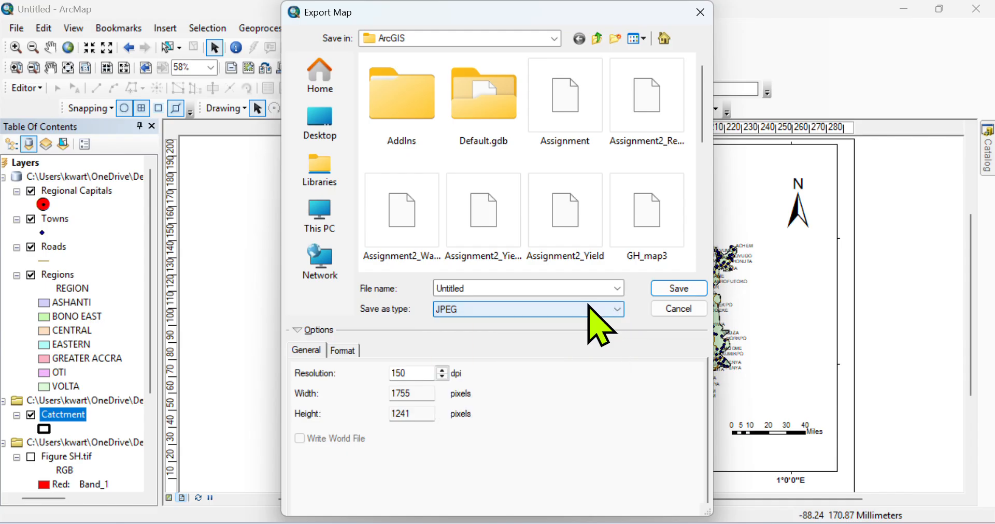
click(510, 284)
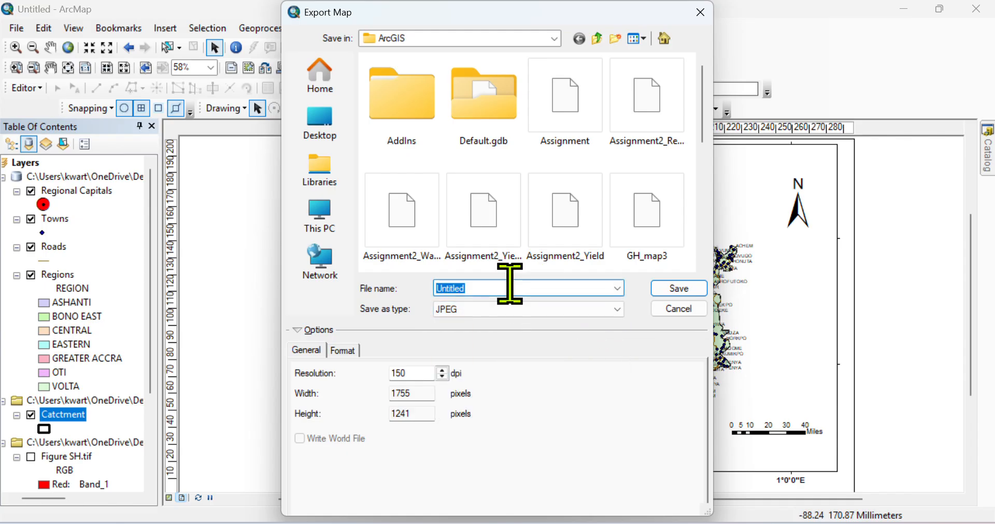
text(SH_CATCH)
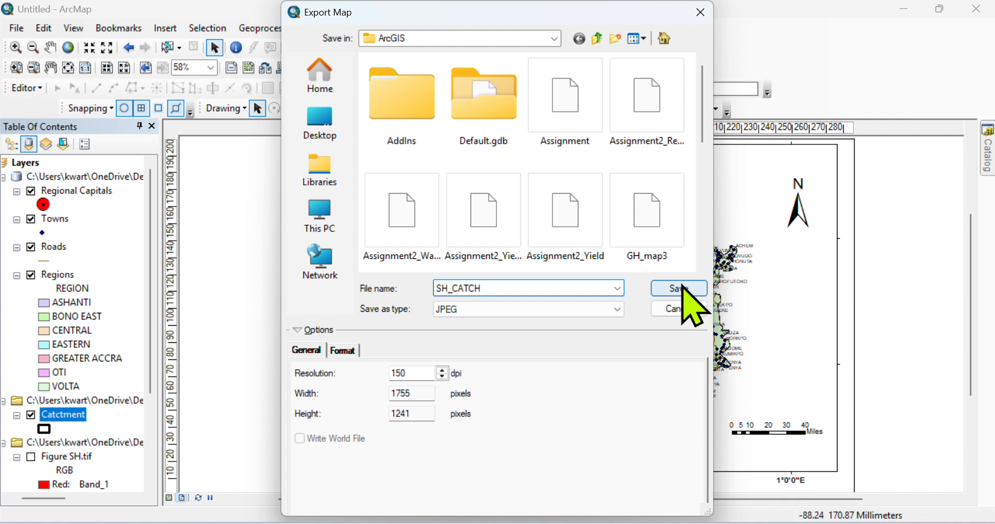
Choose the Desktop folder as the export location and save the map image there.
click(328, 123)
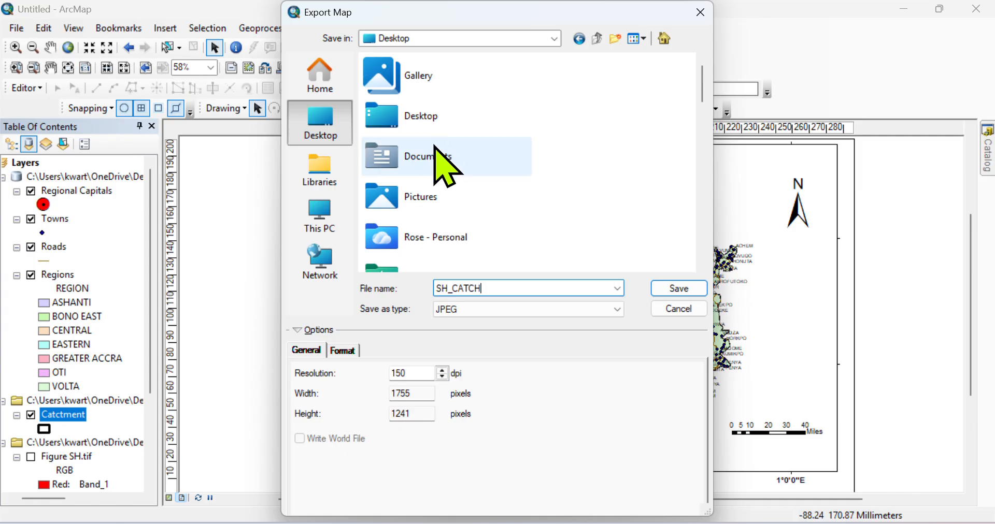
double_click(441, 125)
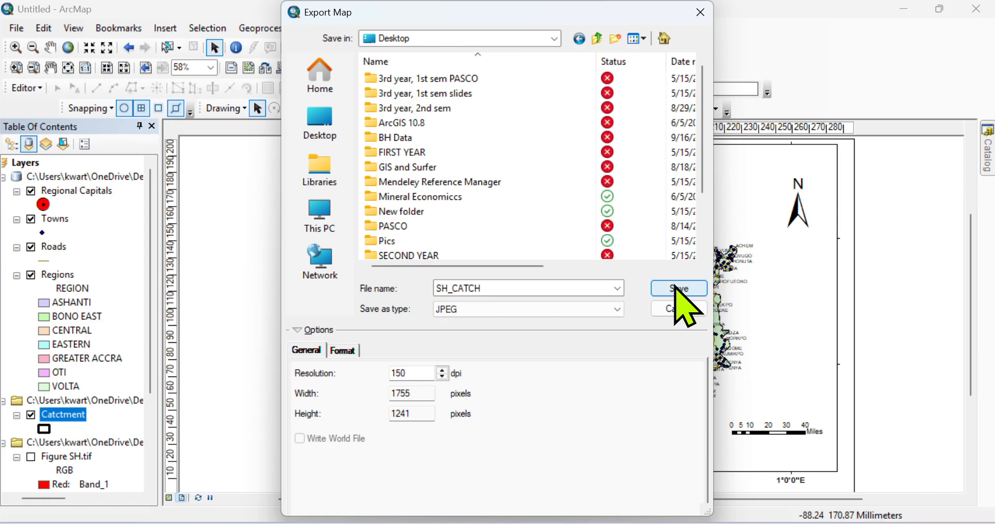
click(681, 288)
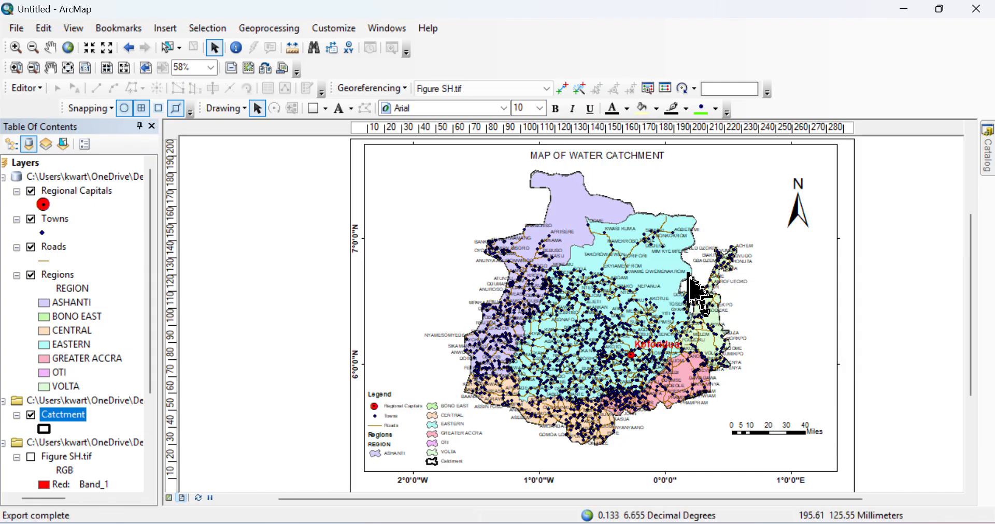
Open the exported SH_CATCH image from the desktop to inspect it enlarged, and return to ArcMap.
click(910, 12)
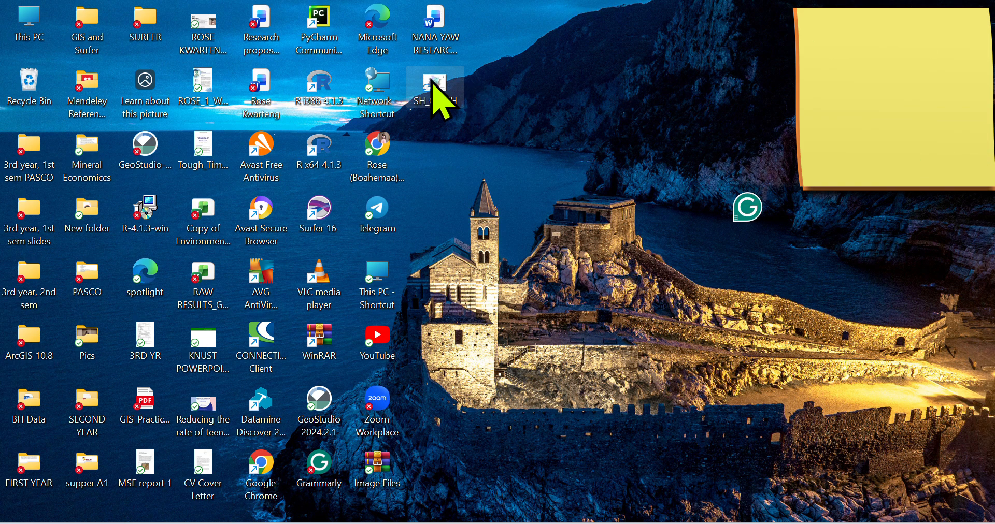
double_click(434, 84)
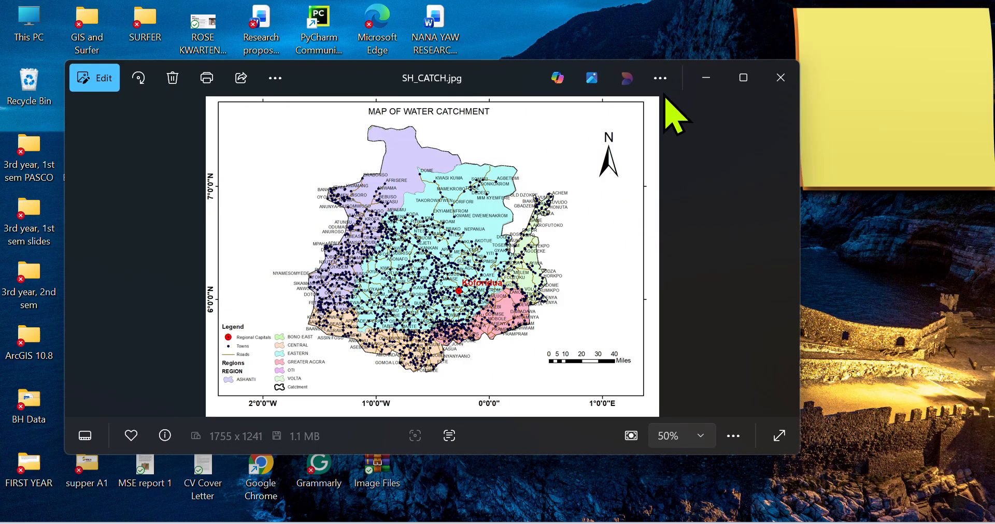
click(756, 75)
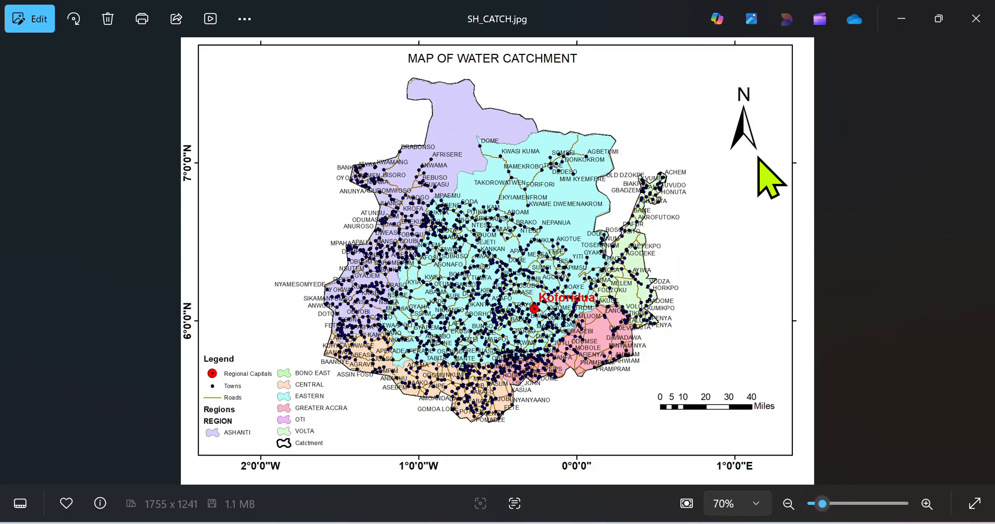
click(907, 18)
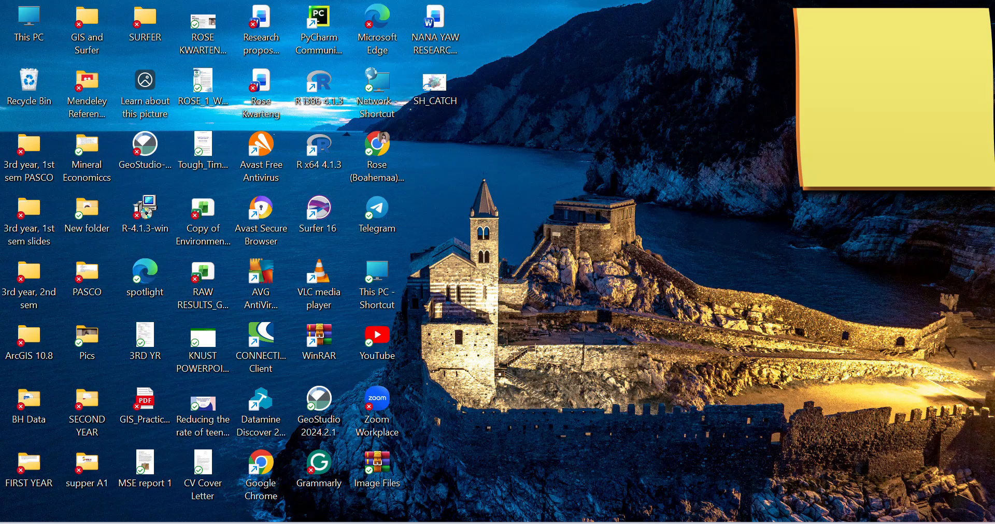
click(605, 523)
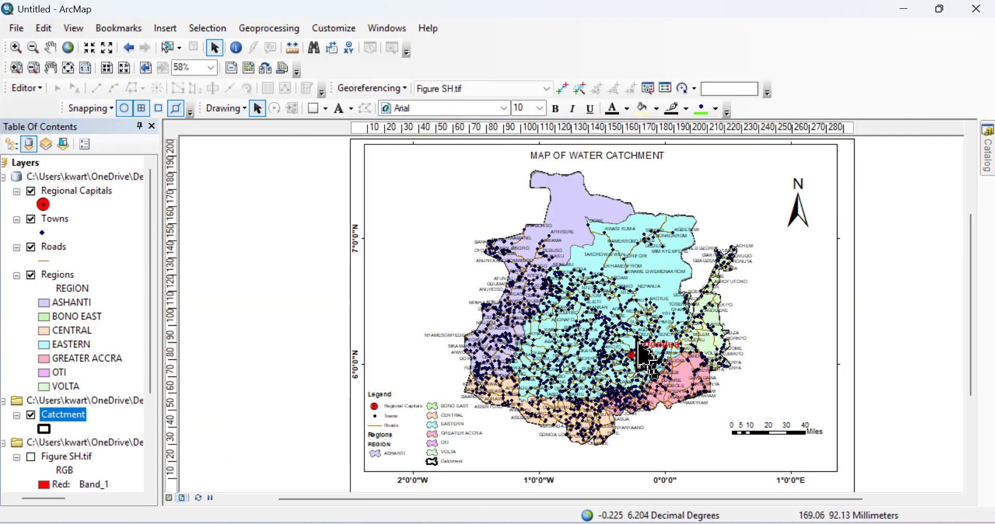